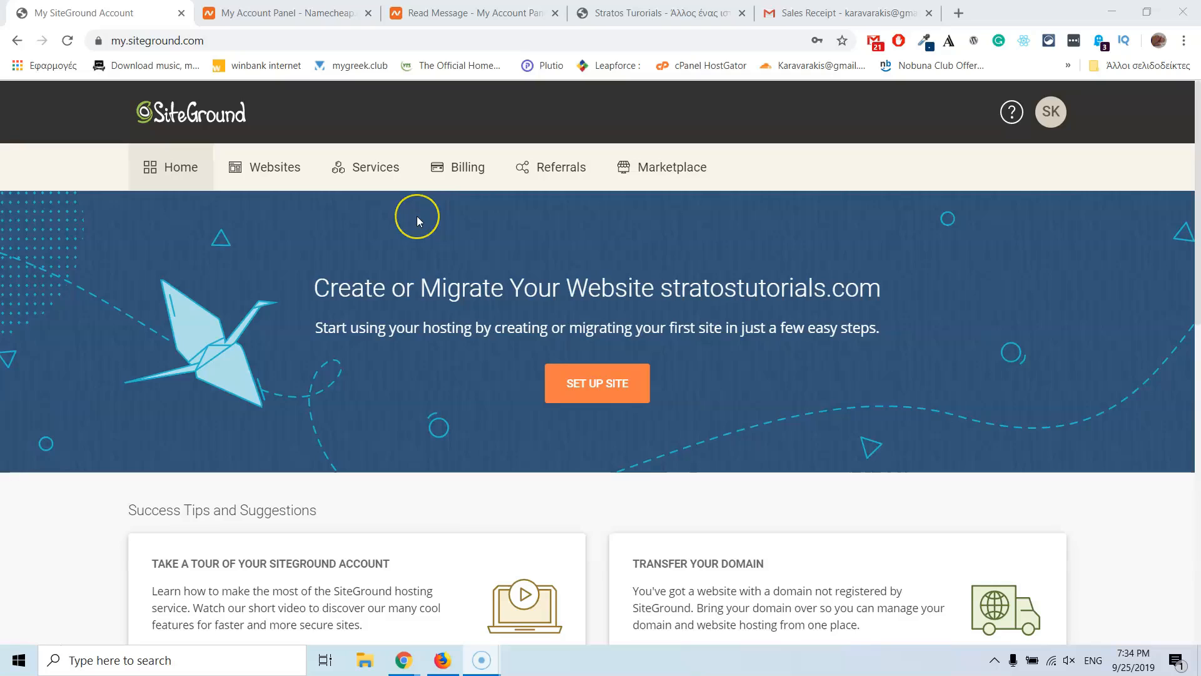
# Step: From Websites, resume the pending stratostutorials.com setup and choose Start New Website
pyautogui.click(277, 167)
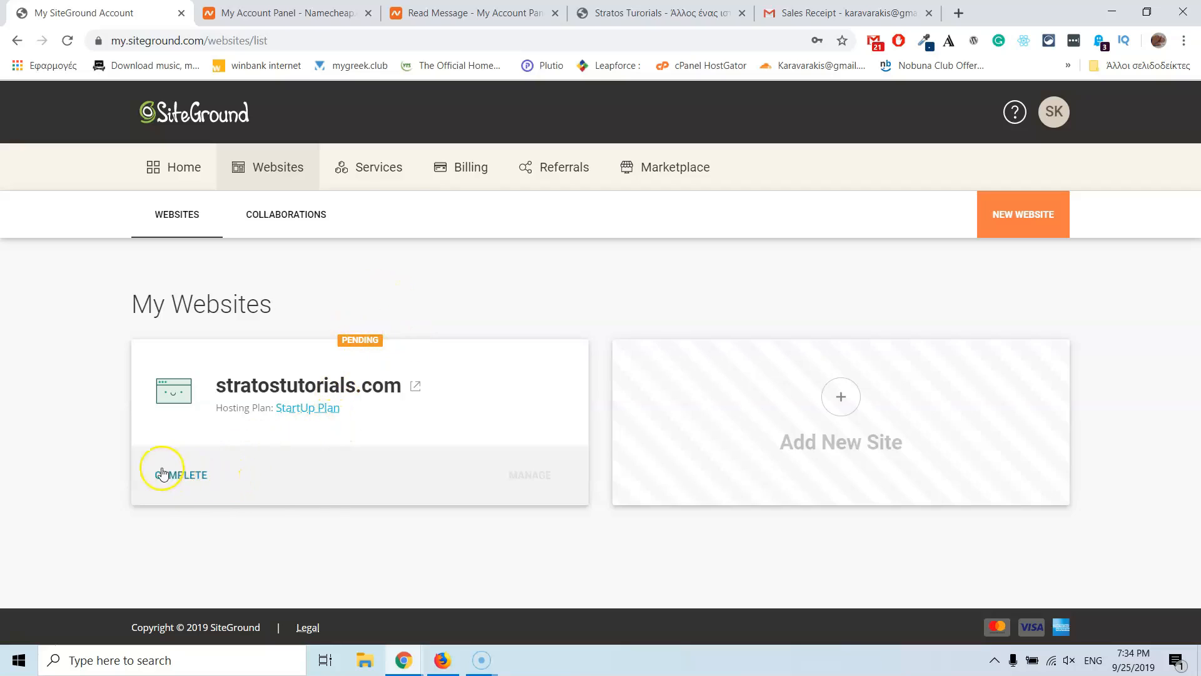
pyautogui.click(182, 475)
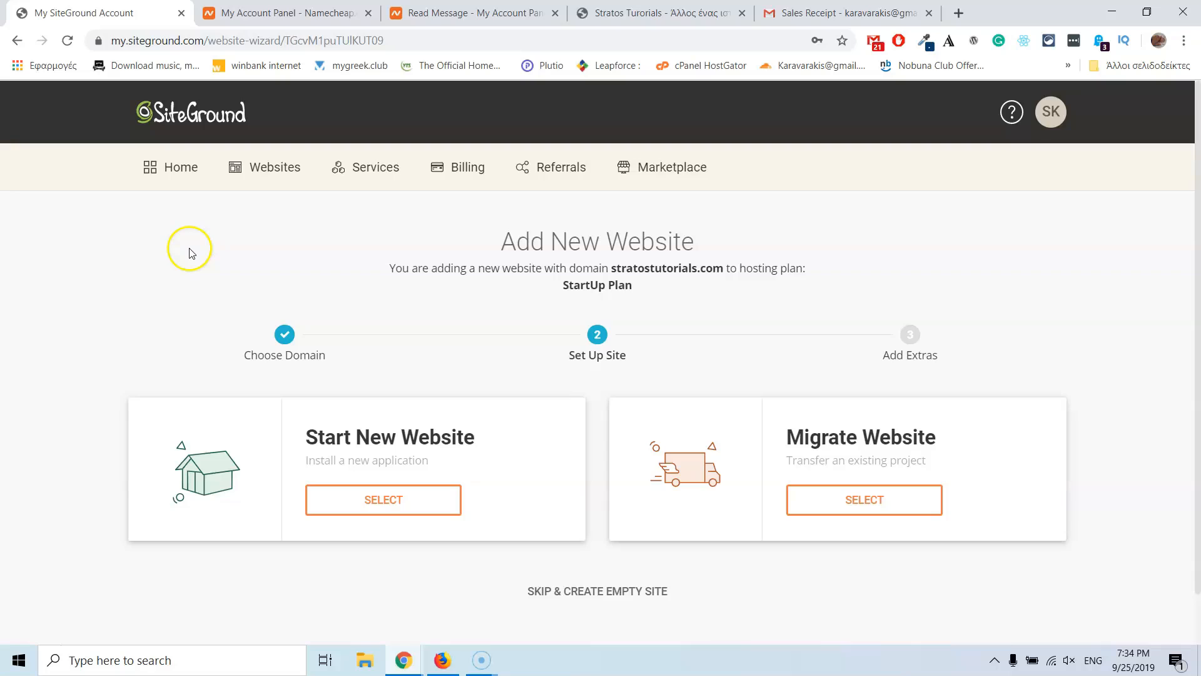
pyautogui.scroll(-2, 397, 357)
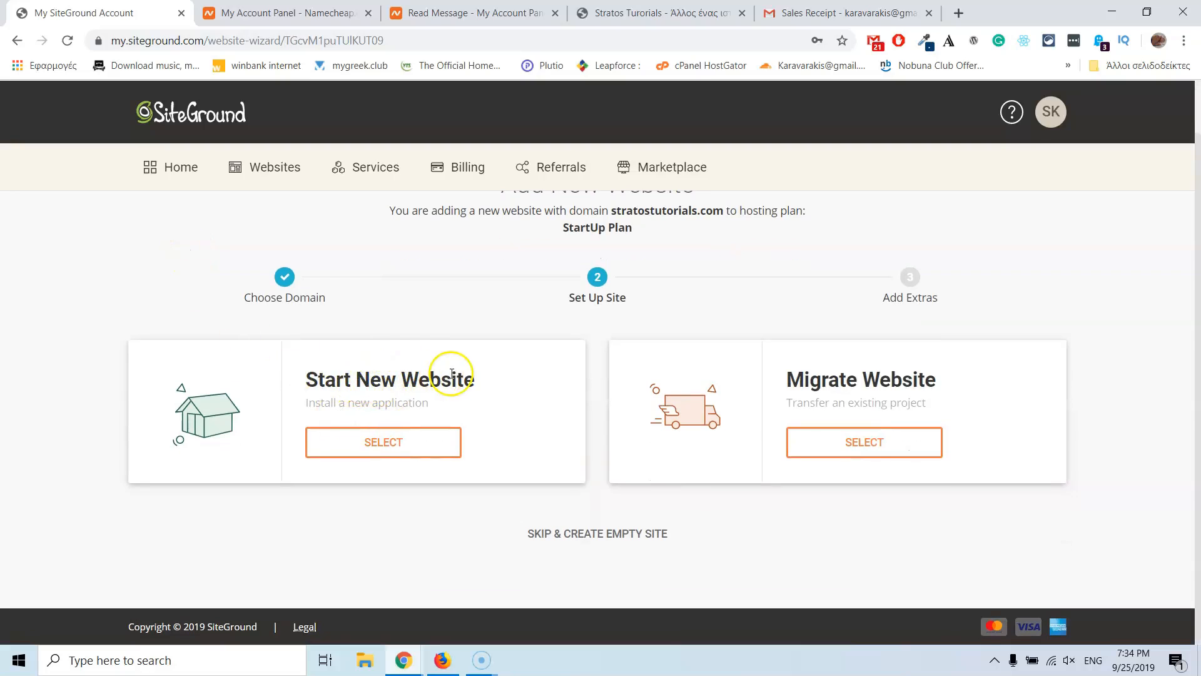
pyautogui.click(369, 444)
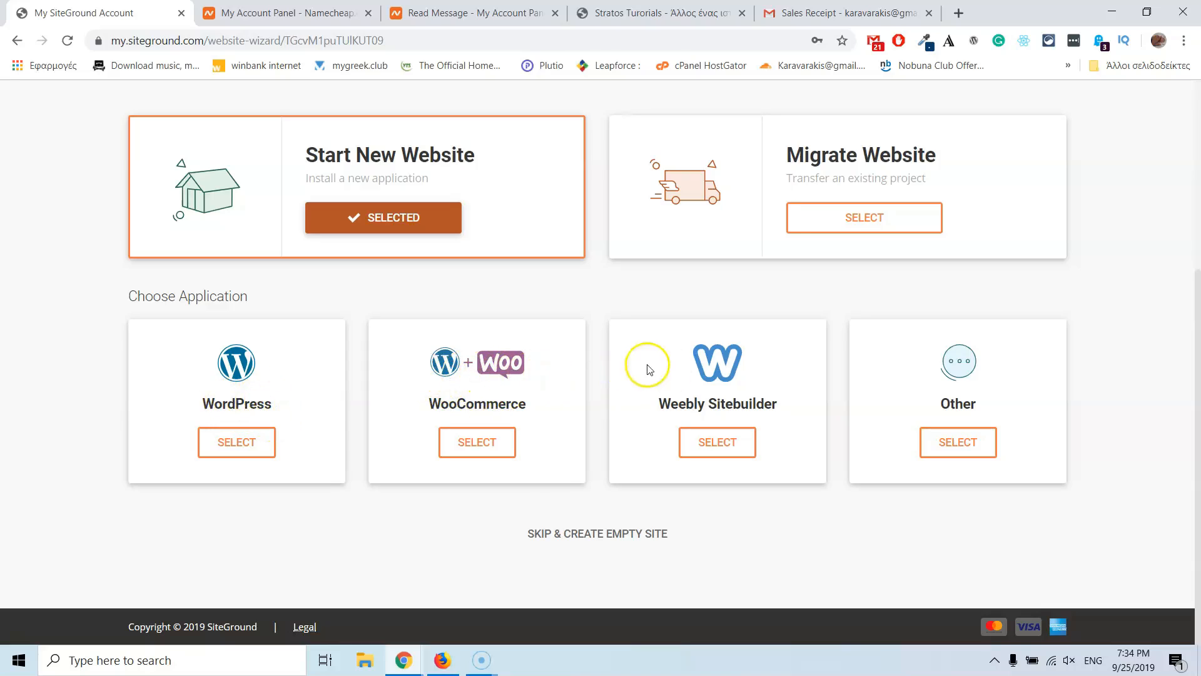
# Step: Choose WordPress, enter the admin login e-mail address and a strong password, and continue
pyautogui.click(237, 443)
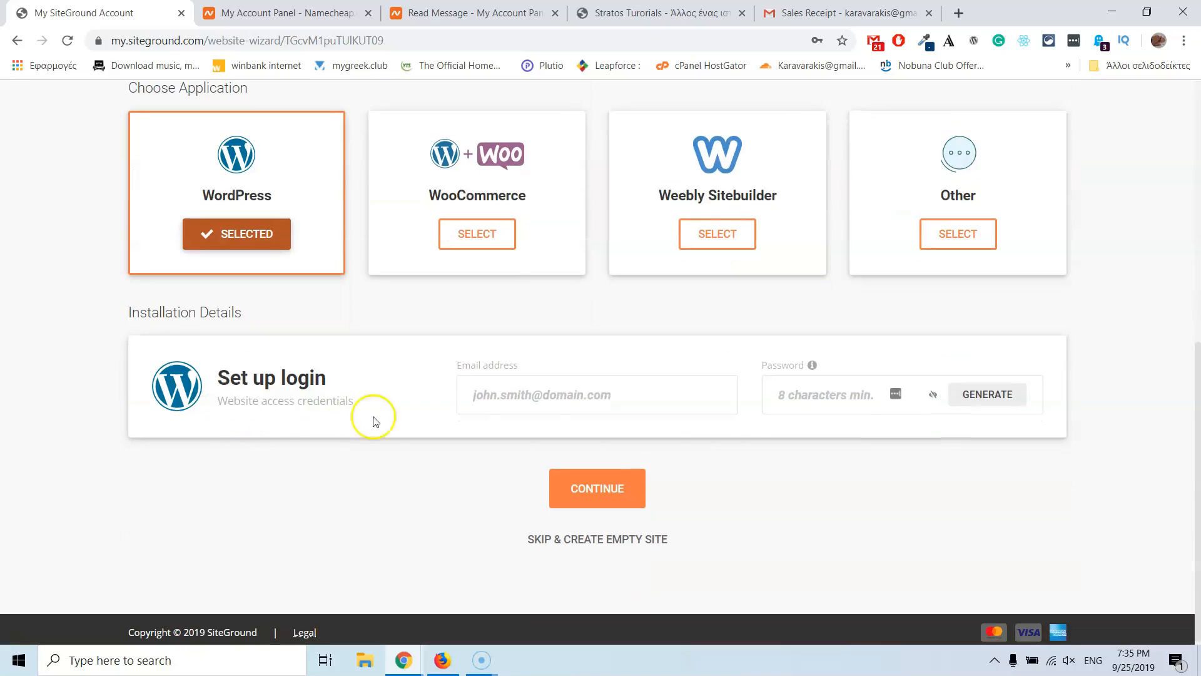
pyautogui.click(549, 391)
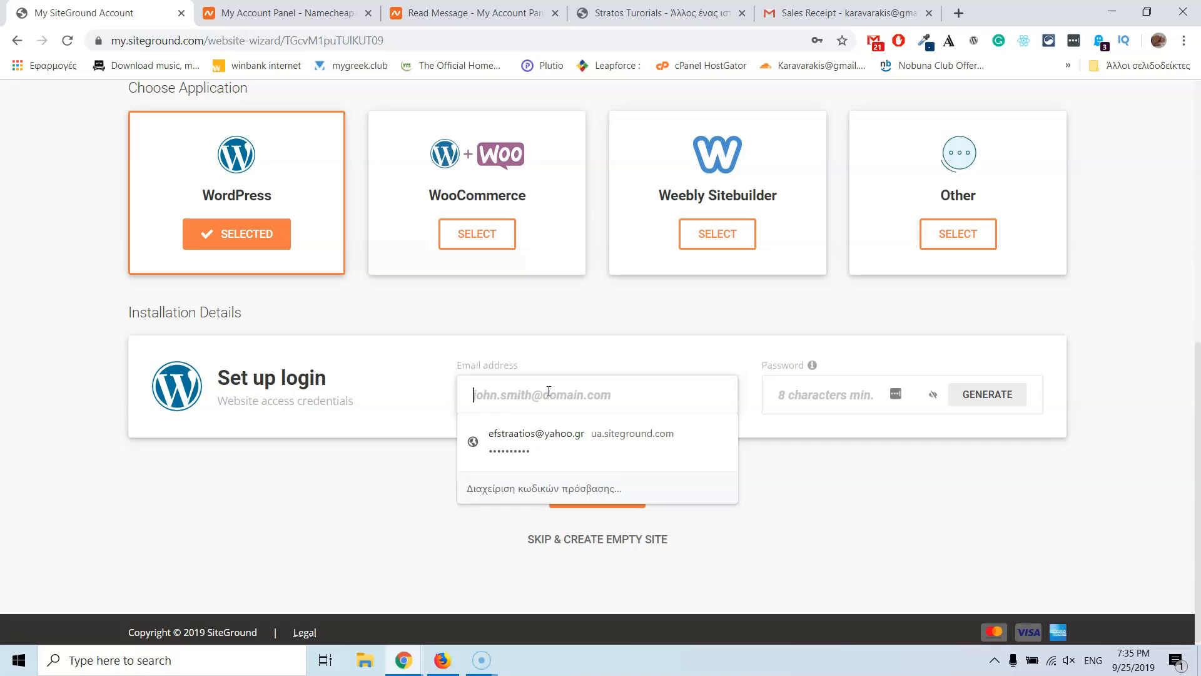
pyautogui.write('strat')
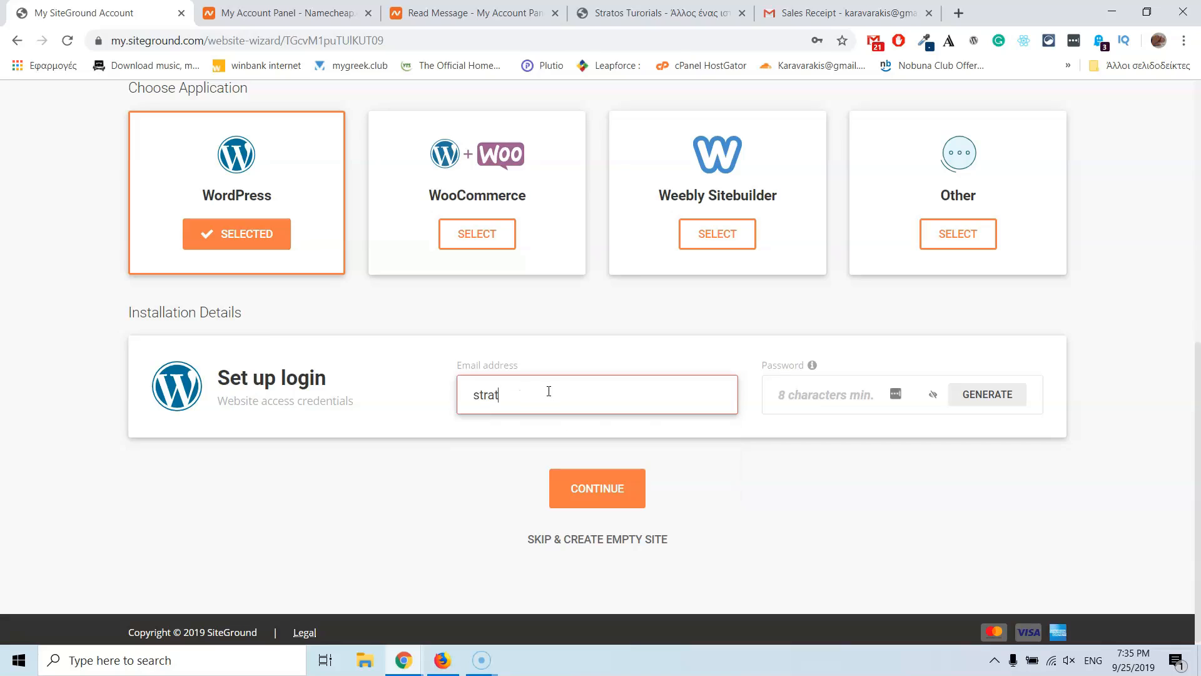
pyautogui.press('BackSpace')
pyautogui.press('BackSpace')
pyautogui.press('BackSpace')
pyautogui.press('BackSpace')
pyautogui.press('BackSpace')
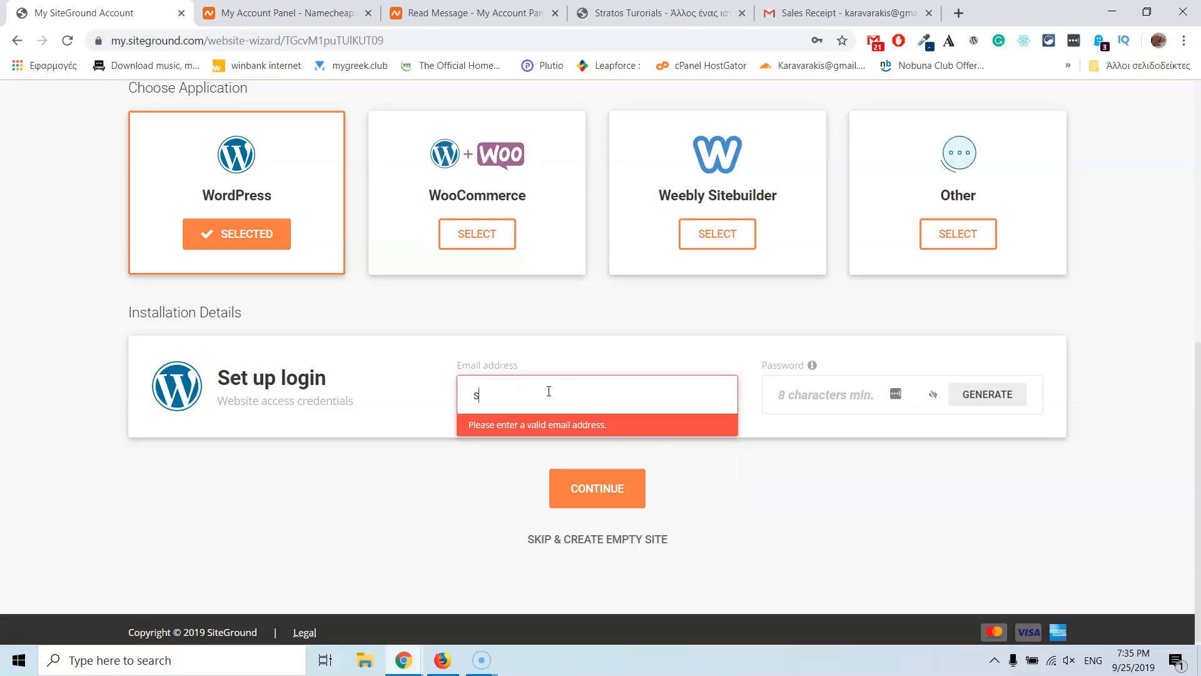
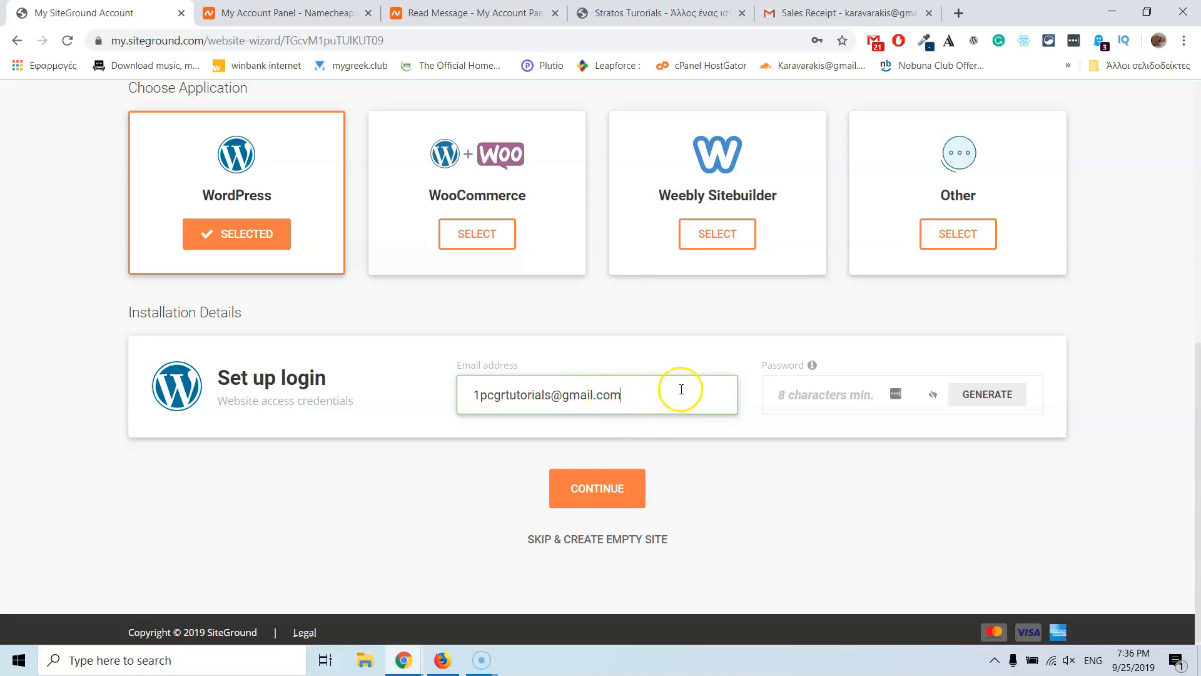
pyautogui.click(795, 389)
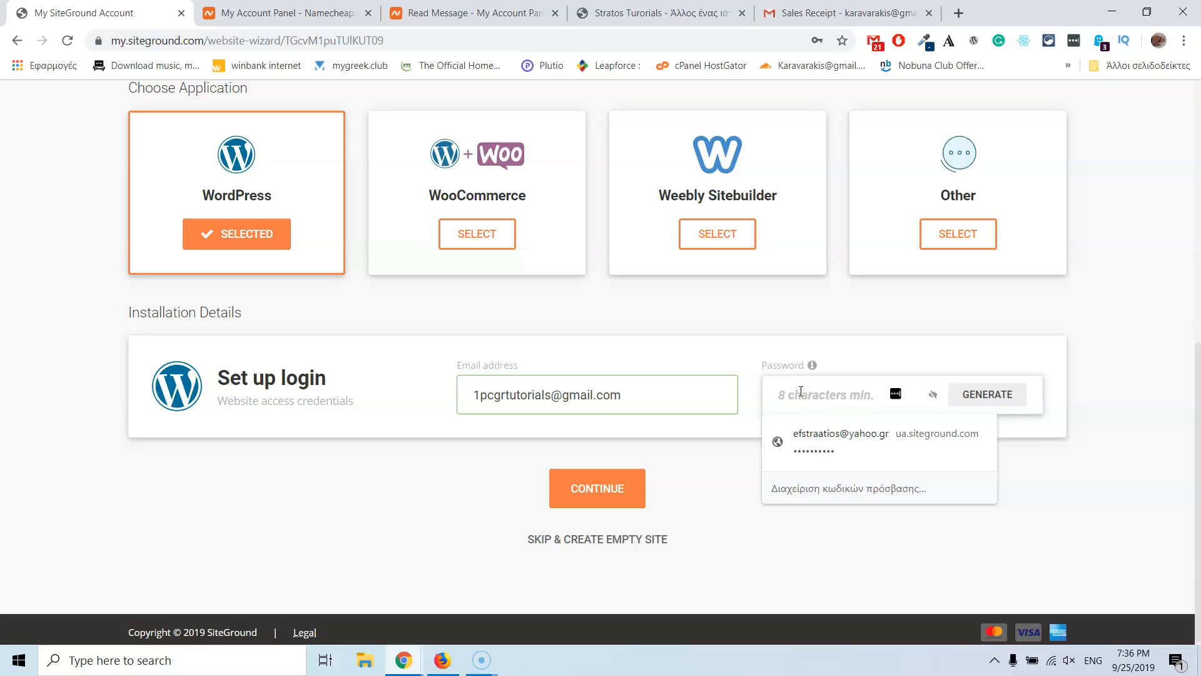
pyautogui.write('•••••••••••')
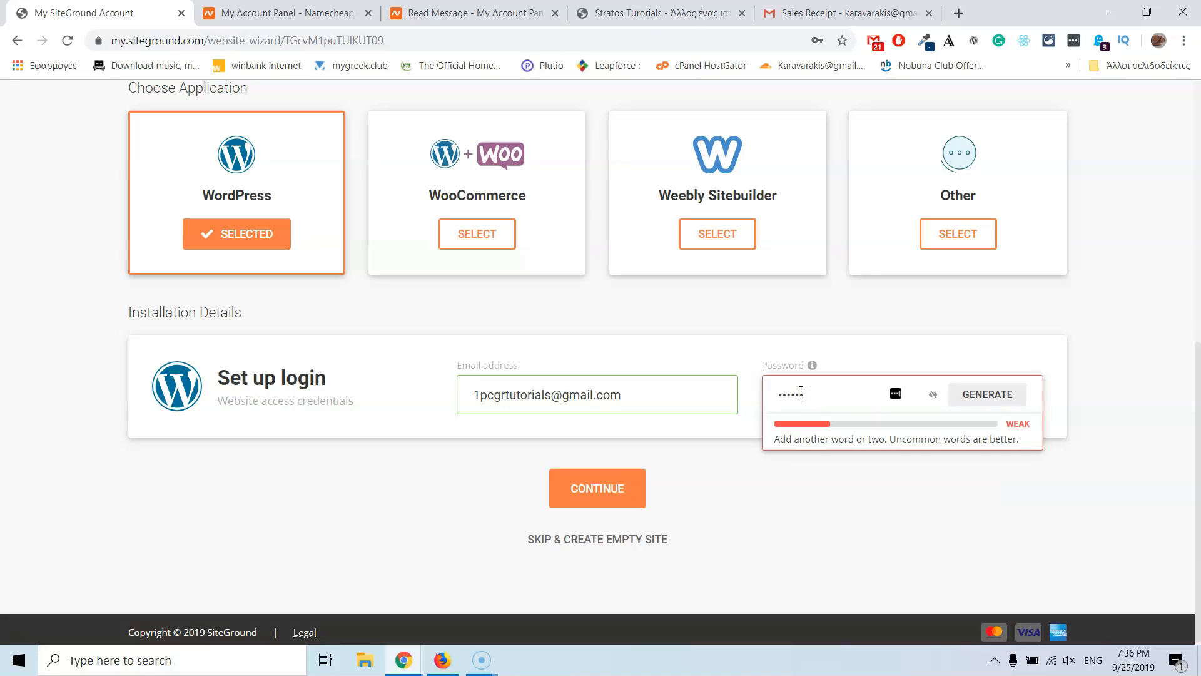
pyautogui.write('•')
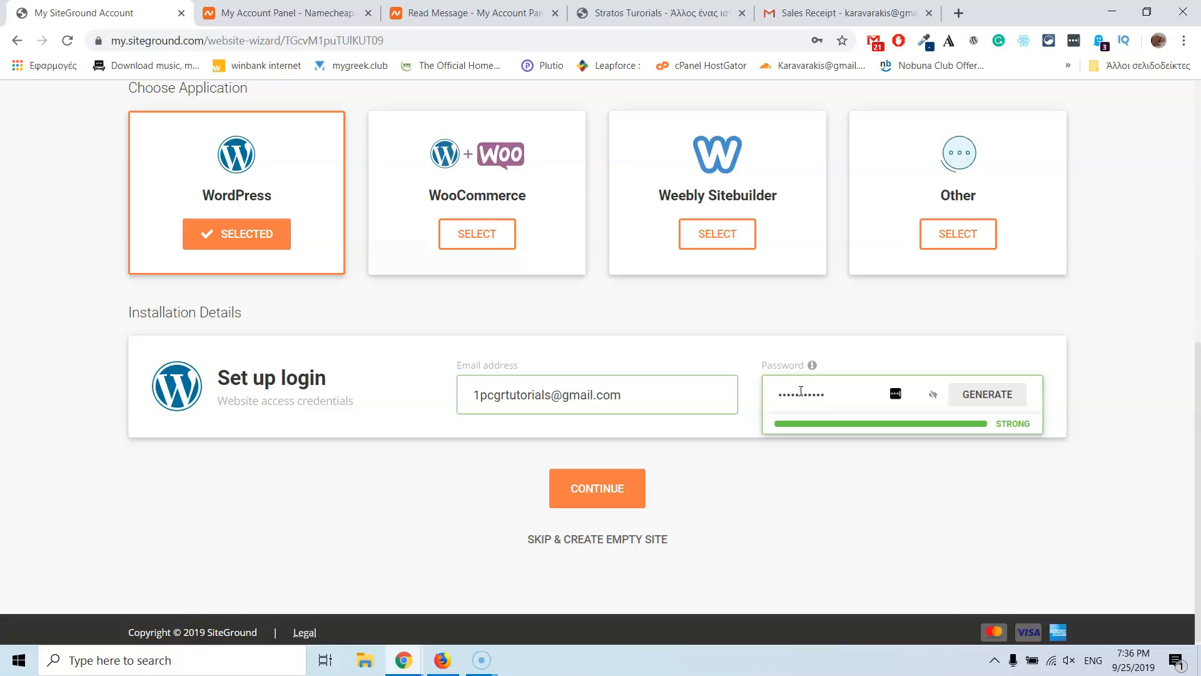
pyautogui.click(598, 493)
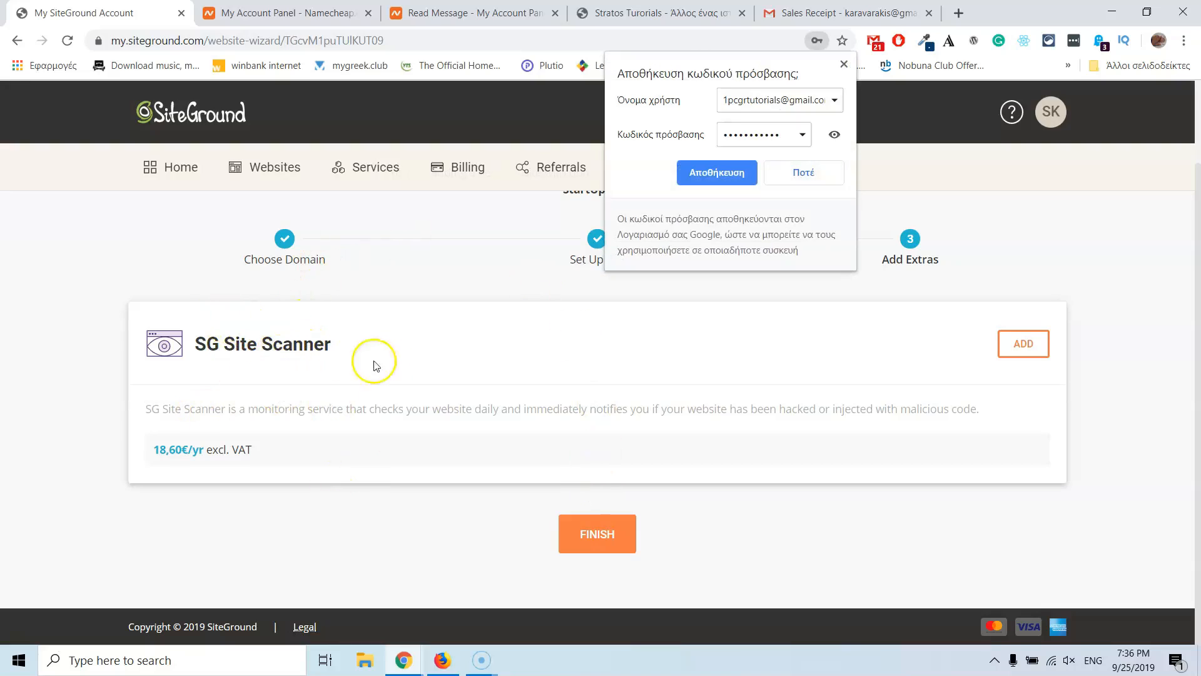
# Step: Skip the SG Site Scanner add-on and finish creating stratostutorials.com
pyautogui.click(596, 535)
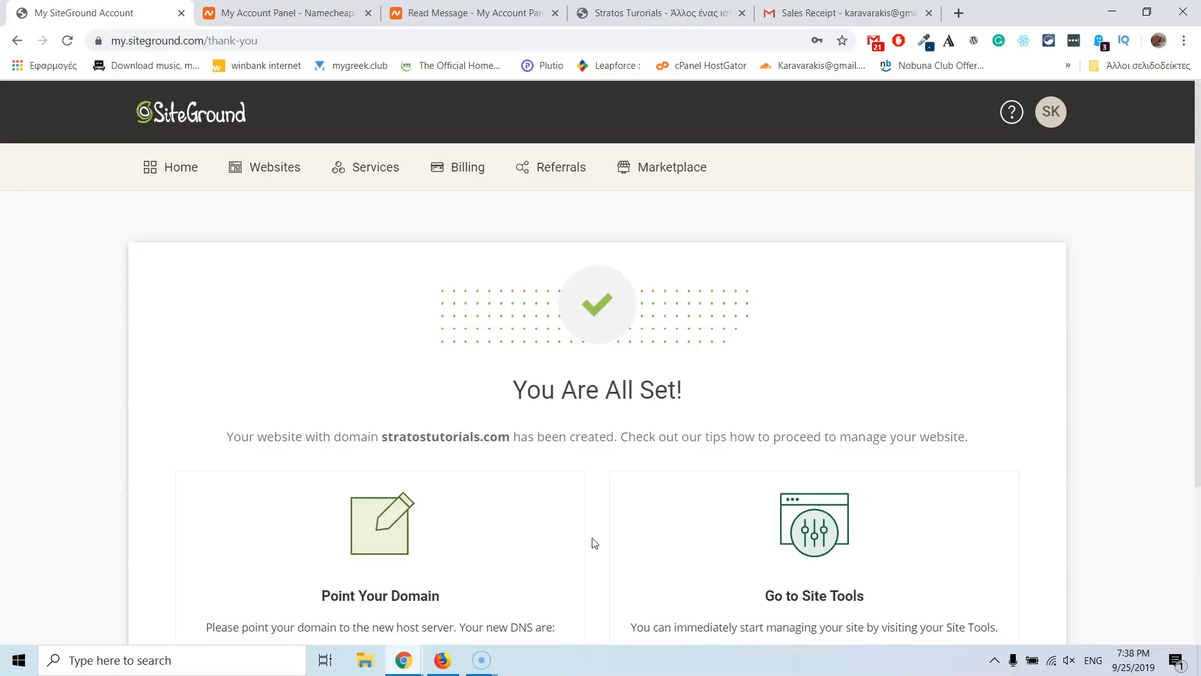
# Step: Select the first nameserver NS1.GNLD1004.SITEGROUND.EU under Point Your Domain
pyautogui.scroll(-1, 591, 539)
pyautogui.scroll(-2, 565, 504)
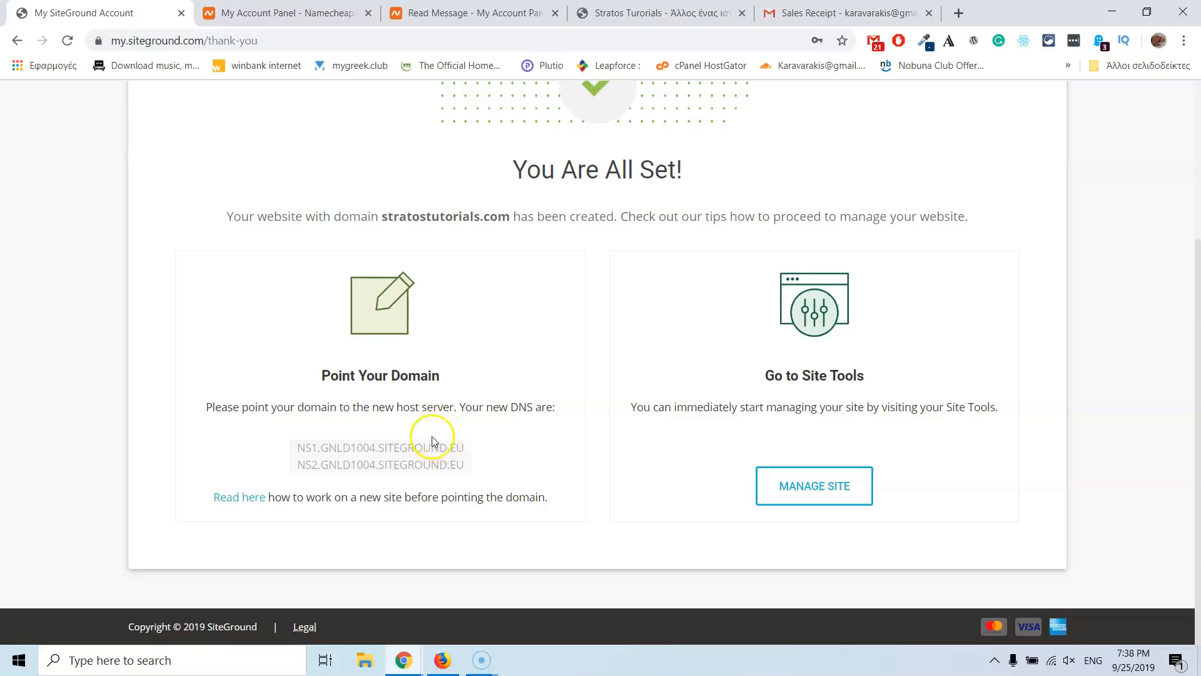
pyautogui.moveTo(464, 448); pyautogui.dragTo(298, 448)
pyautogui.hotkey('ctrl', 'c')
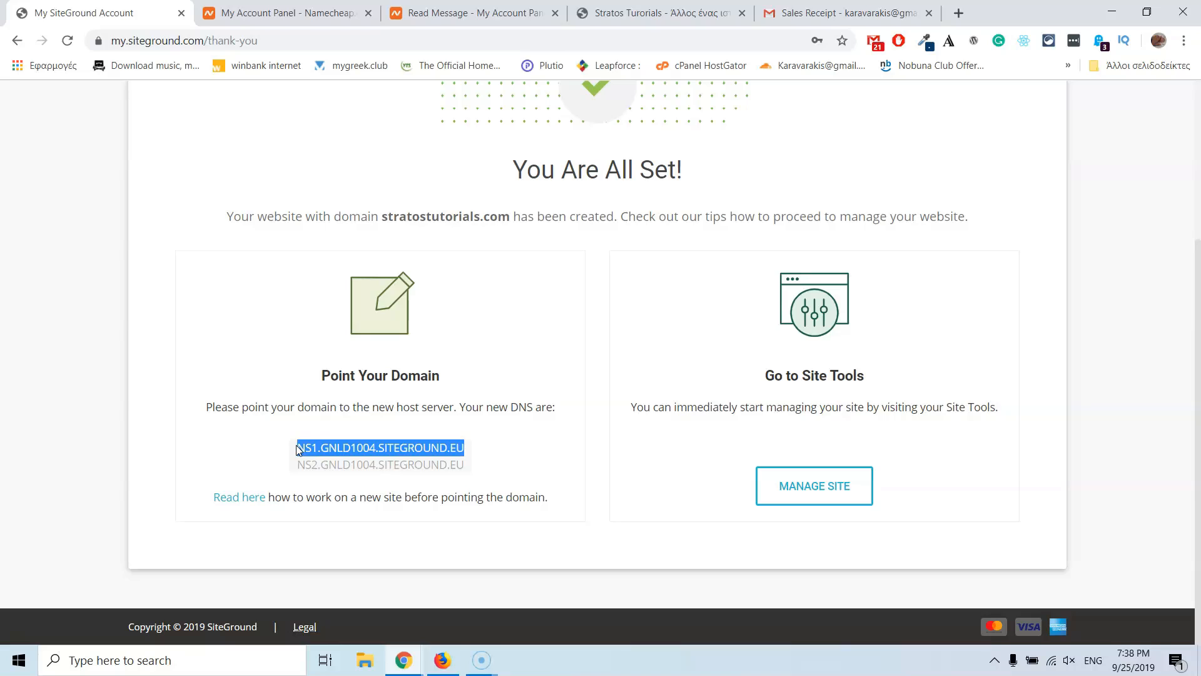
pyautogui.click(267, 12)
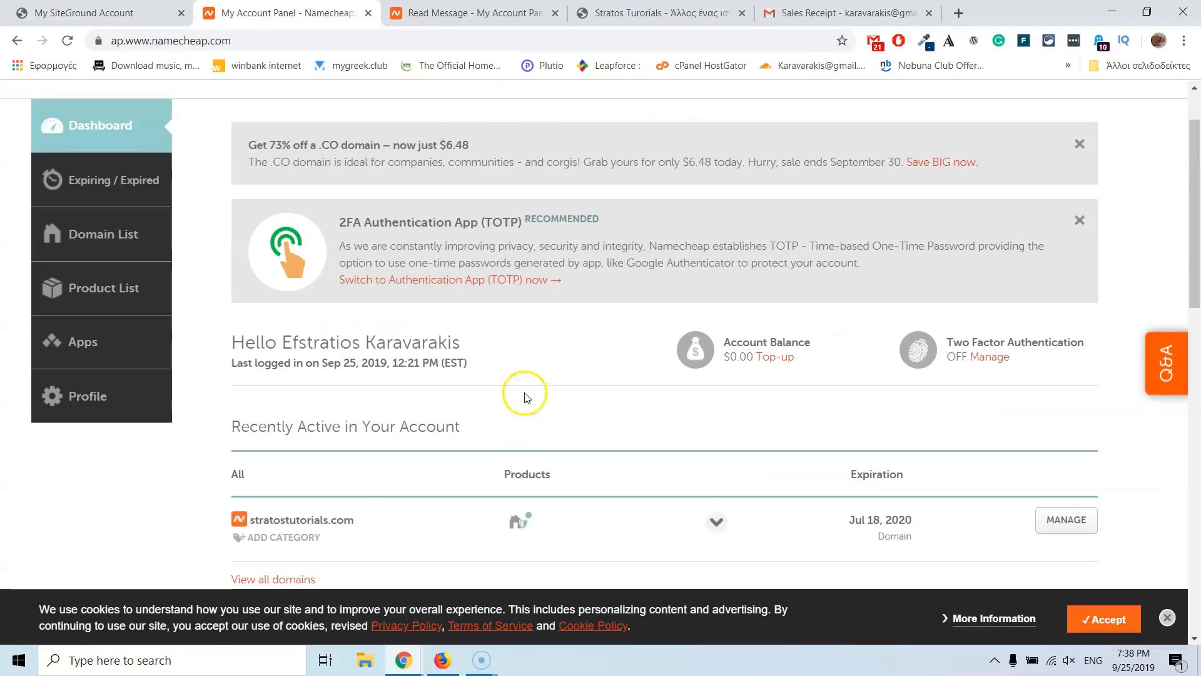
pyautogui.scroll(-1, 322, 384)
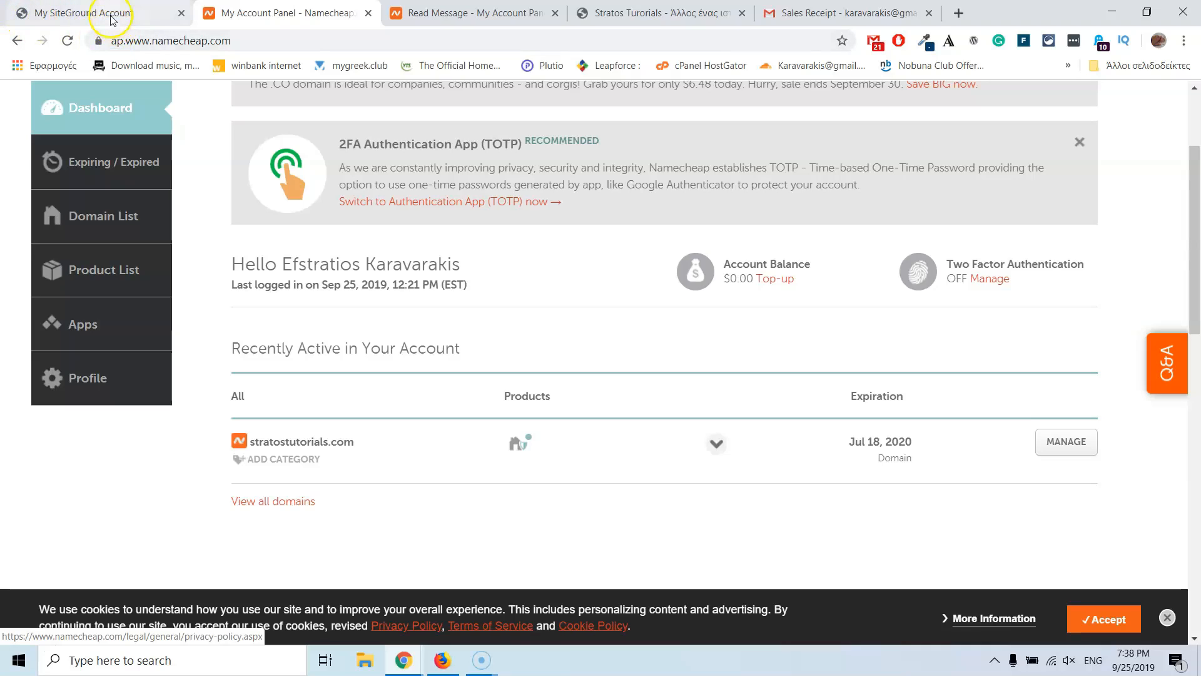
pyautogui.click(113, 15)
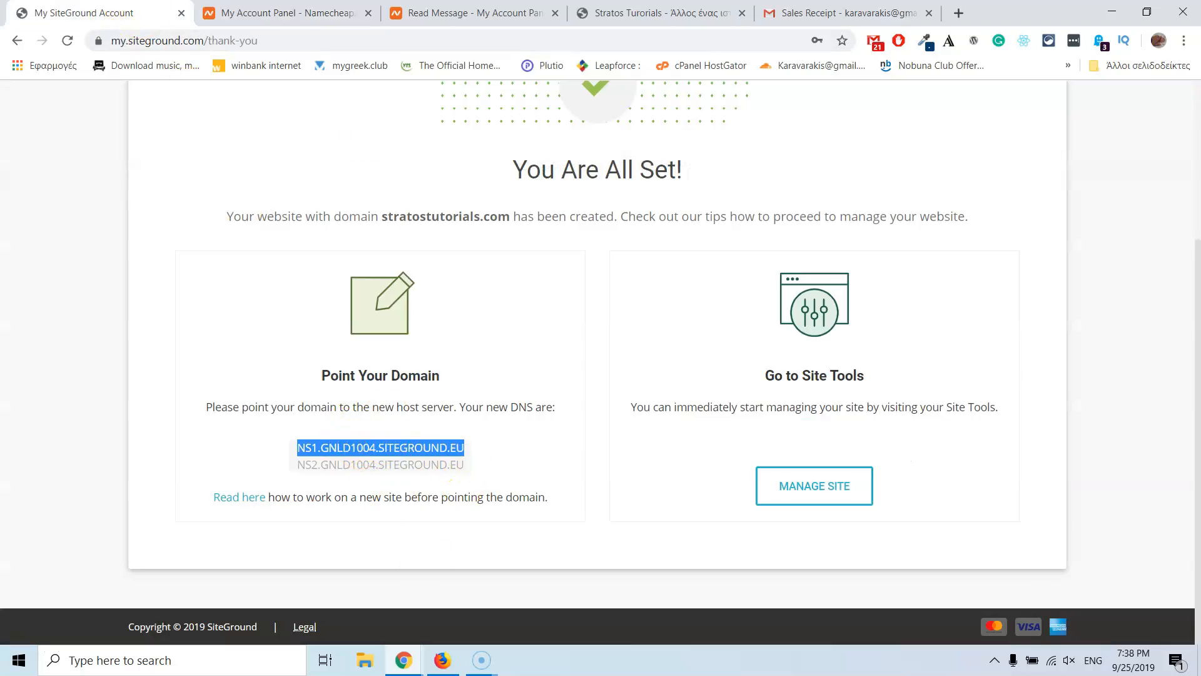
pyautogui.click(272, 7)
pyautogui.scroll(3, 263, 144)
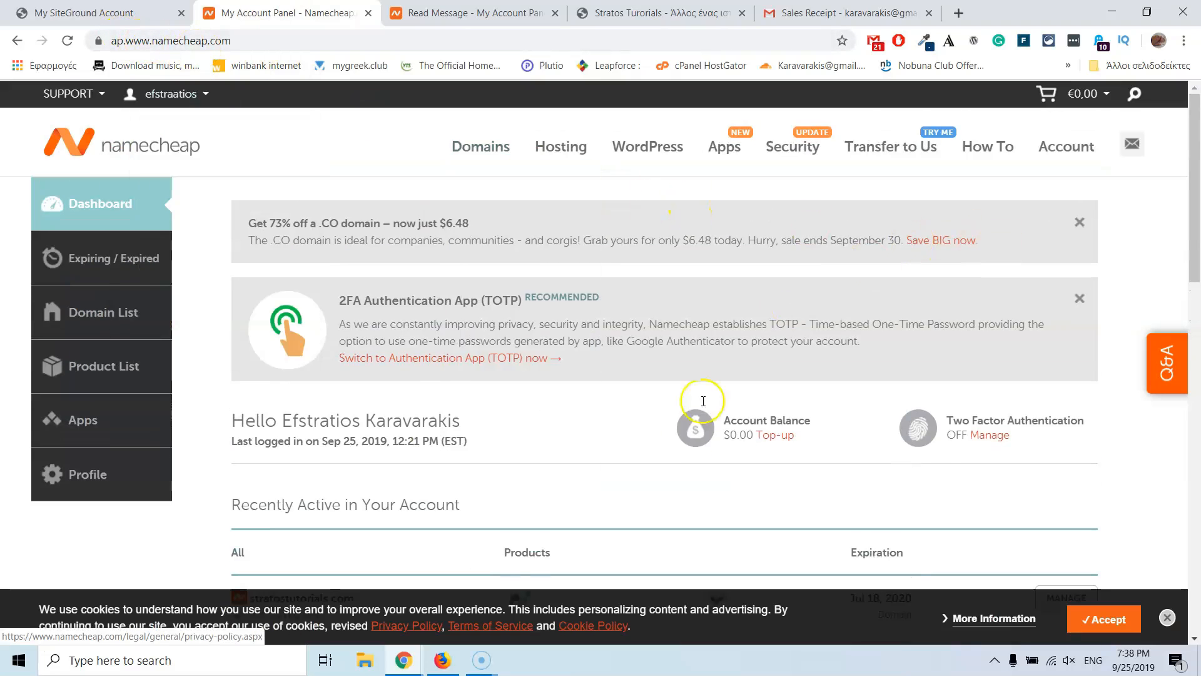
pyautogui.scroll(-1, 509, 347)
pyautogui.scroll(-3, 510, 347)
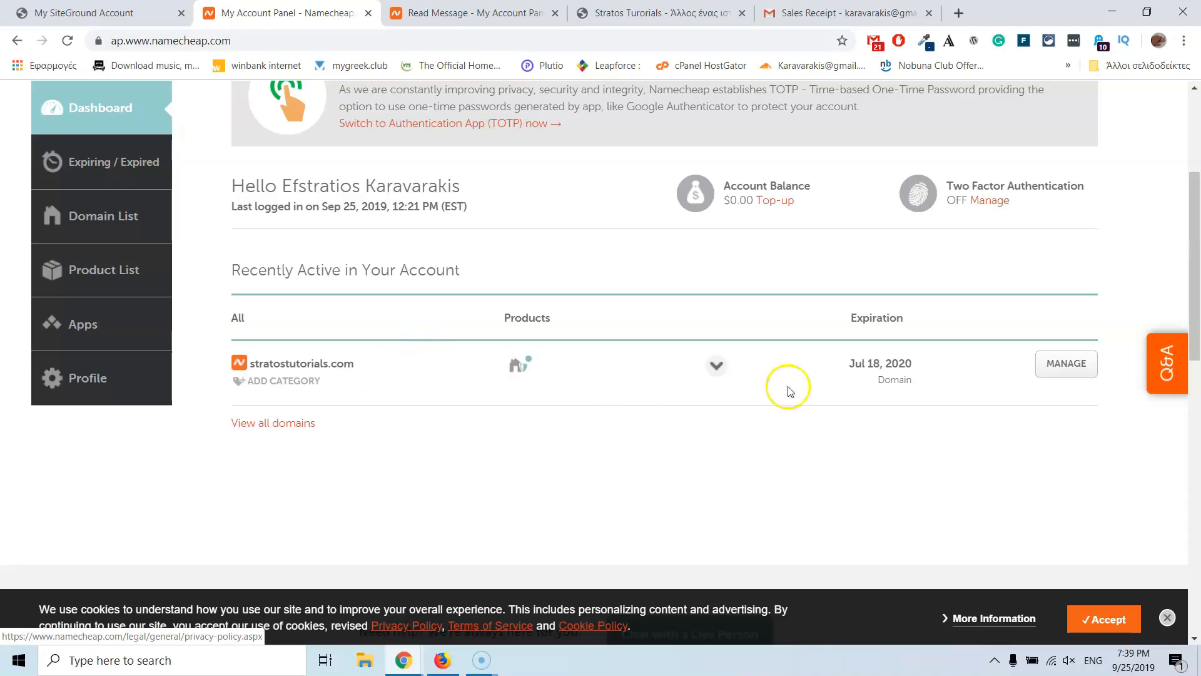
# Step: Manage stratostutorials.com in Namecheap and paste NS1.GNLD1004.SITEGROUND.EU as the first nameserver
pyautogui.click(1075, 374)
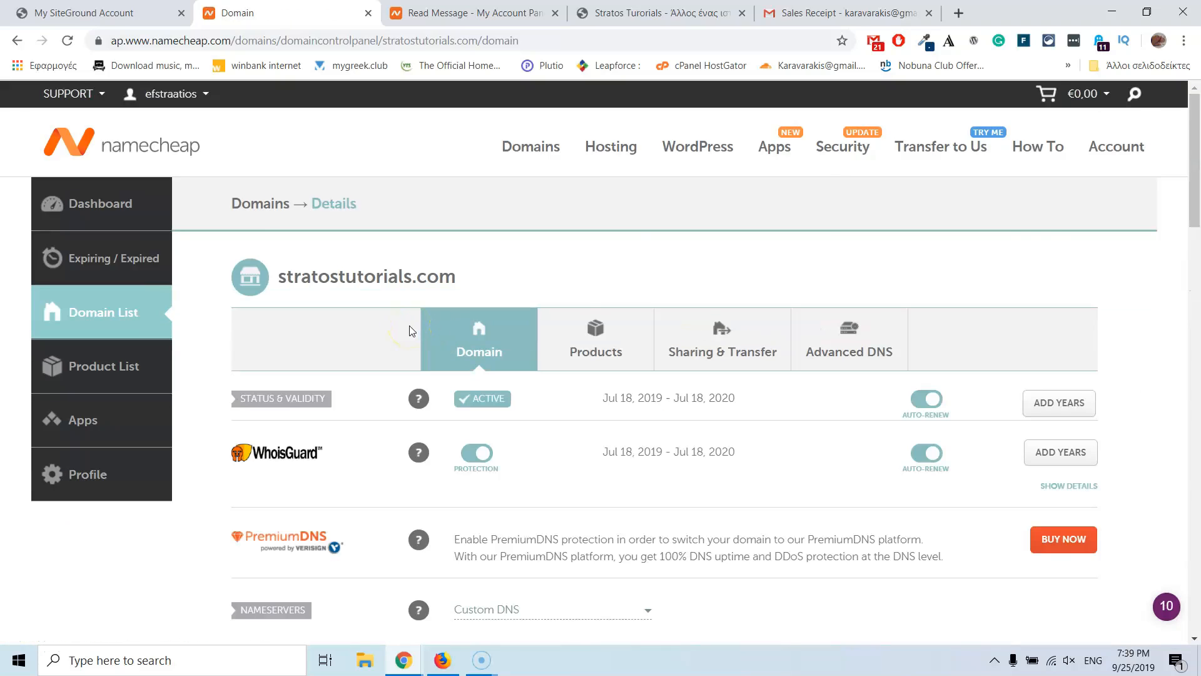
pyautogui.scroll(-3, 354, 336)
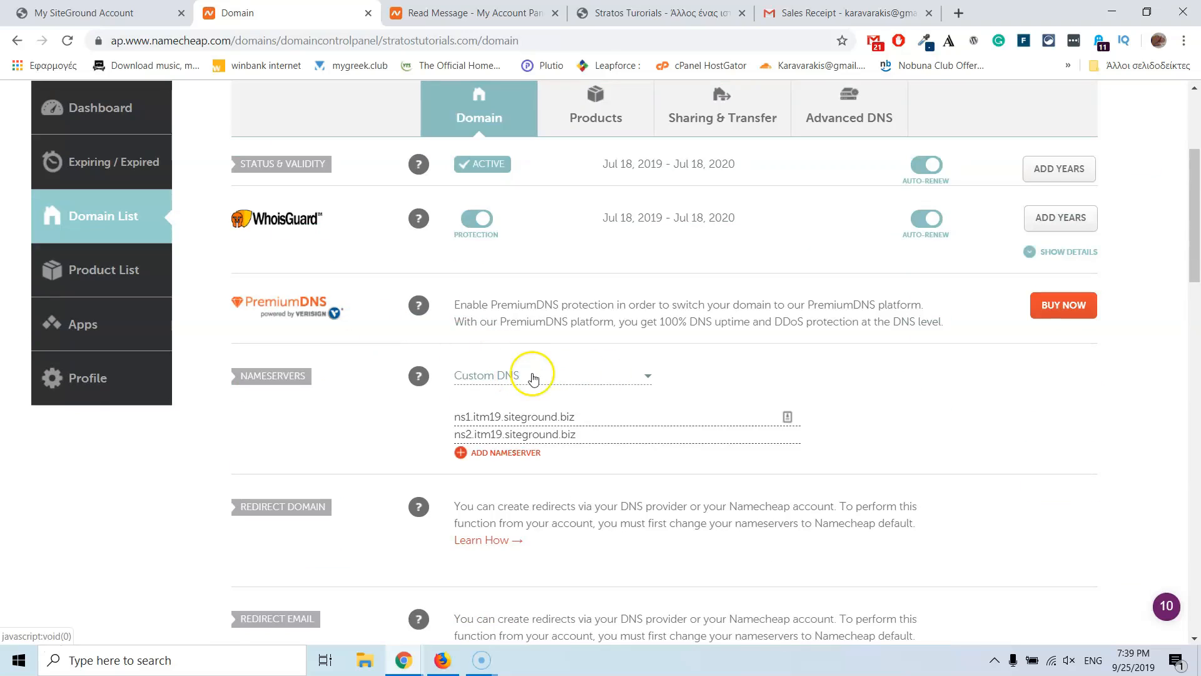
pyautogui.moveTo(588, 421); pyautogui.dragTo(312, 413)
pyautogui.hotkey('ctrl', 'v')
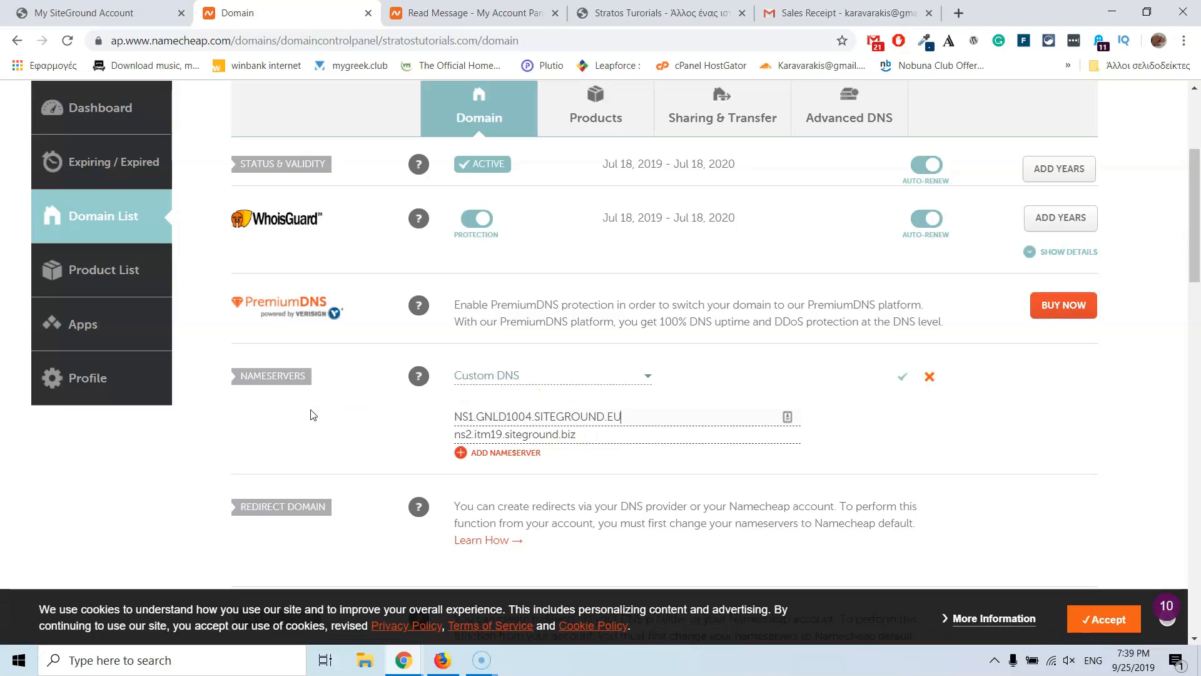
# Step: Copy NS2.GNLD1004.SITEGROUND.EU into the second nameserver field and save the Custom DNS settings
pyautogui.click(123, 13)
pyautogui.click(445, 466)
pyautogui.moveTo(445, 466); pyautogui.dragTo(297, 464)
pyautogui.hotkey('ctrl', 'c')
pyautogui.click(268, 12)
pyautogui.moveTo(591, 427); pyautogui.dragTo(460, 435)
pyautogui.hotkey('ctrl', 'v')
pyautogui.click(516, 453)
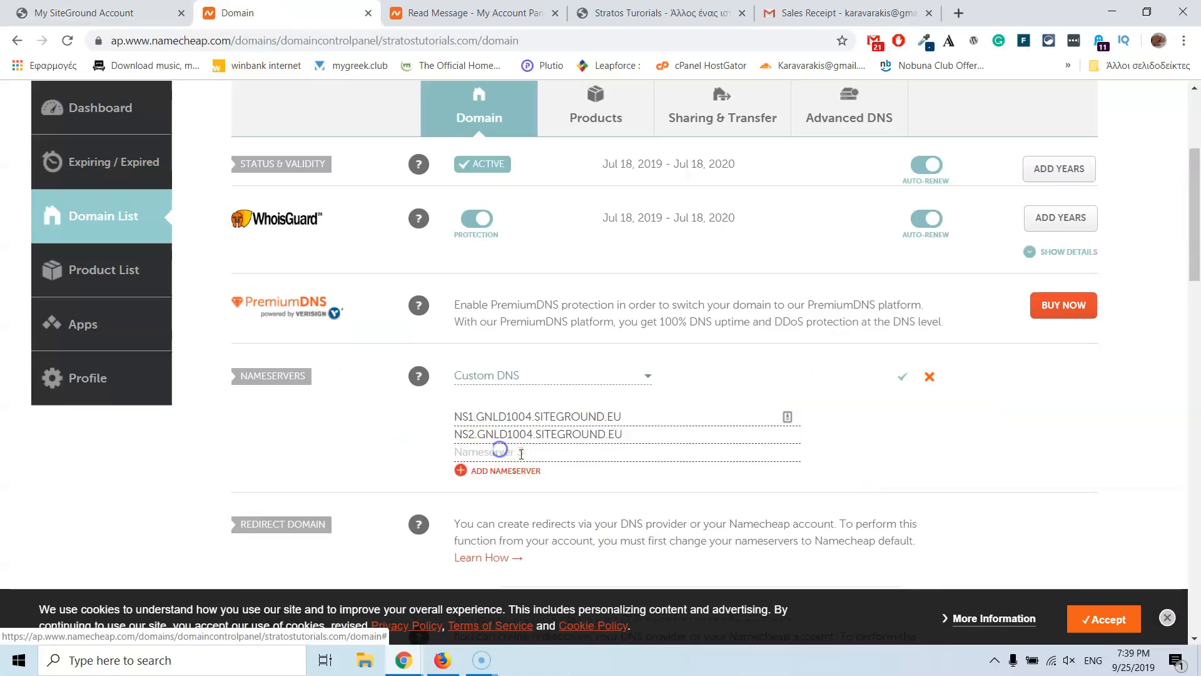
pyautogui.click(498, 471)
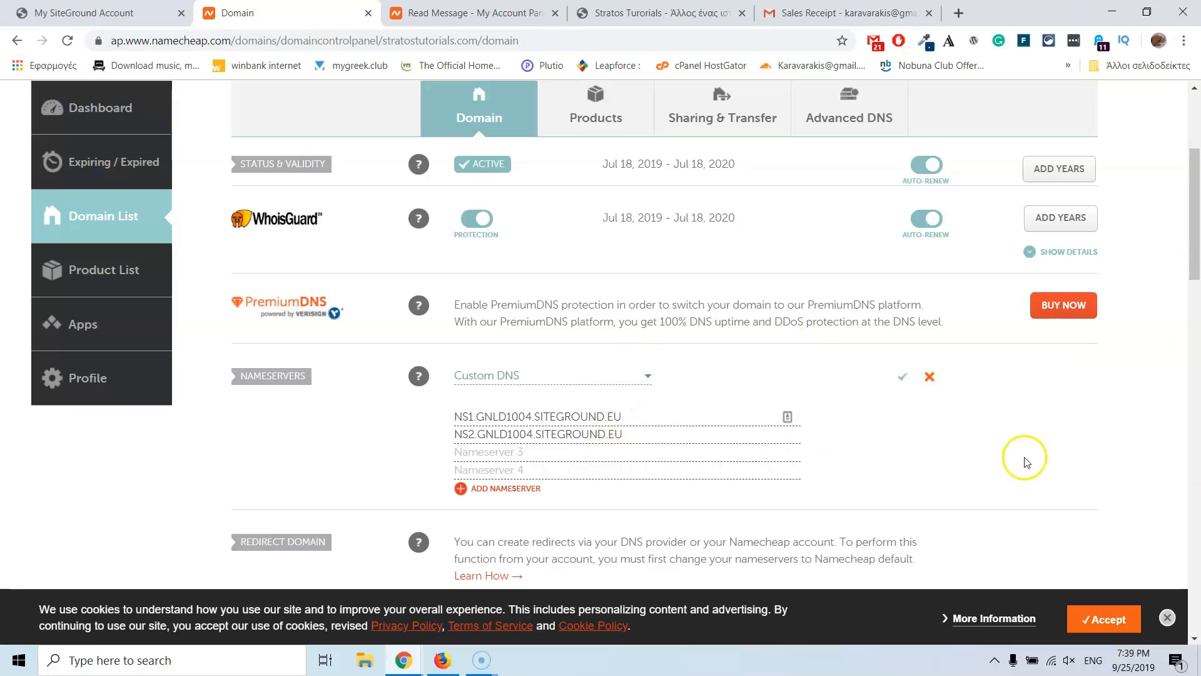
pyautogui.click(904, 378)
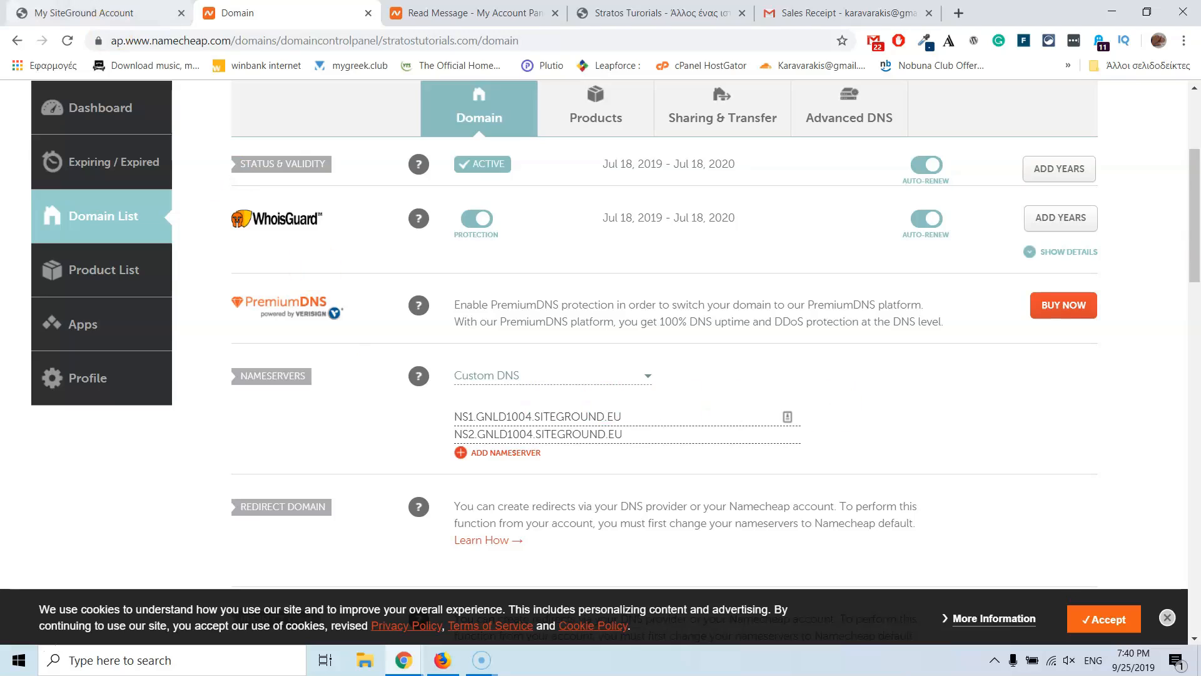
# Step: Open Manage Site for stratostutorials.com from the confirmation page, then revisit the Namecheap nameservers
pyautogui.click(122, 10)
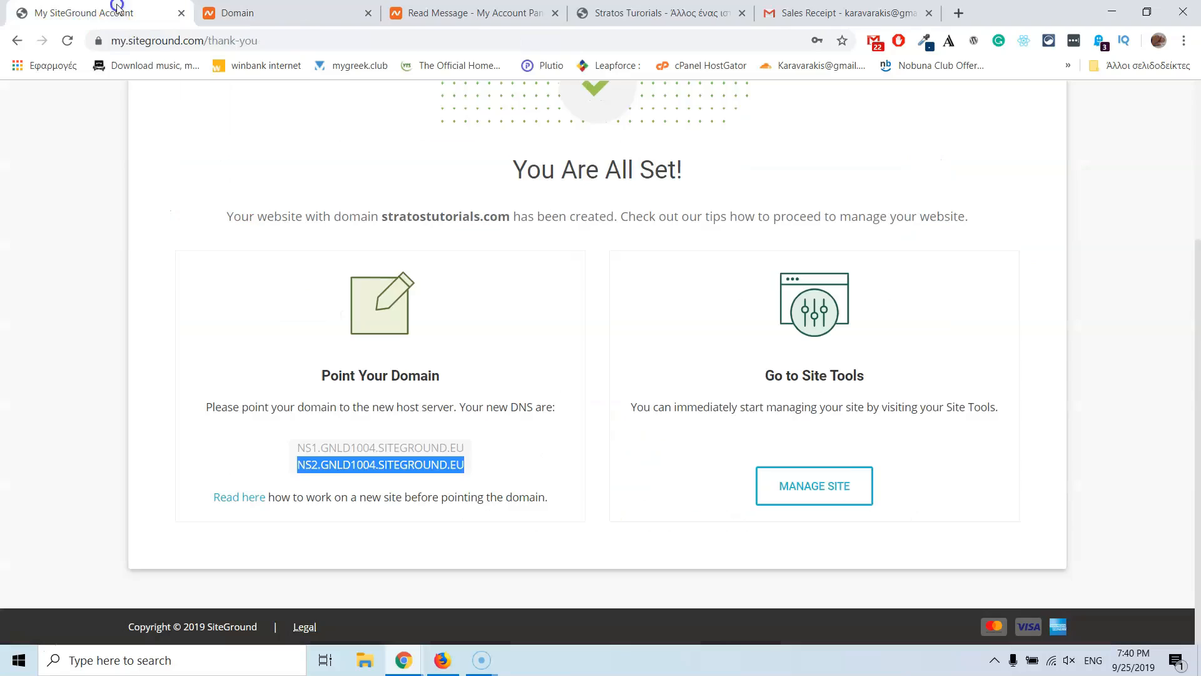
pyautogui.click(701, 472)
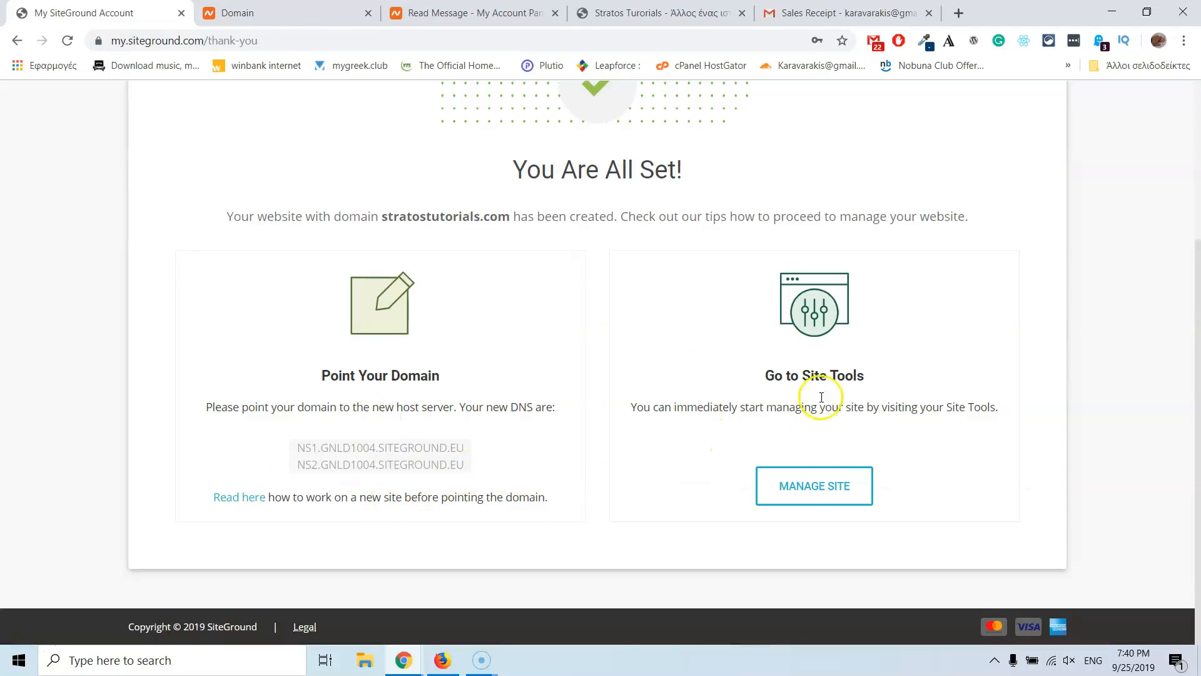
pyautogui.click(804, 486)
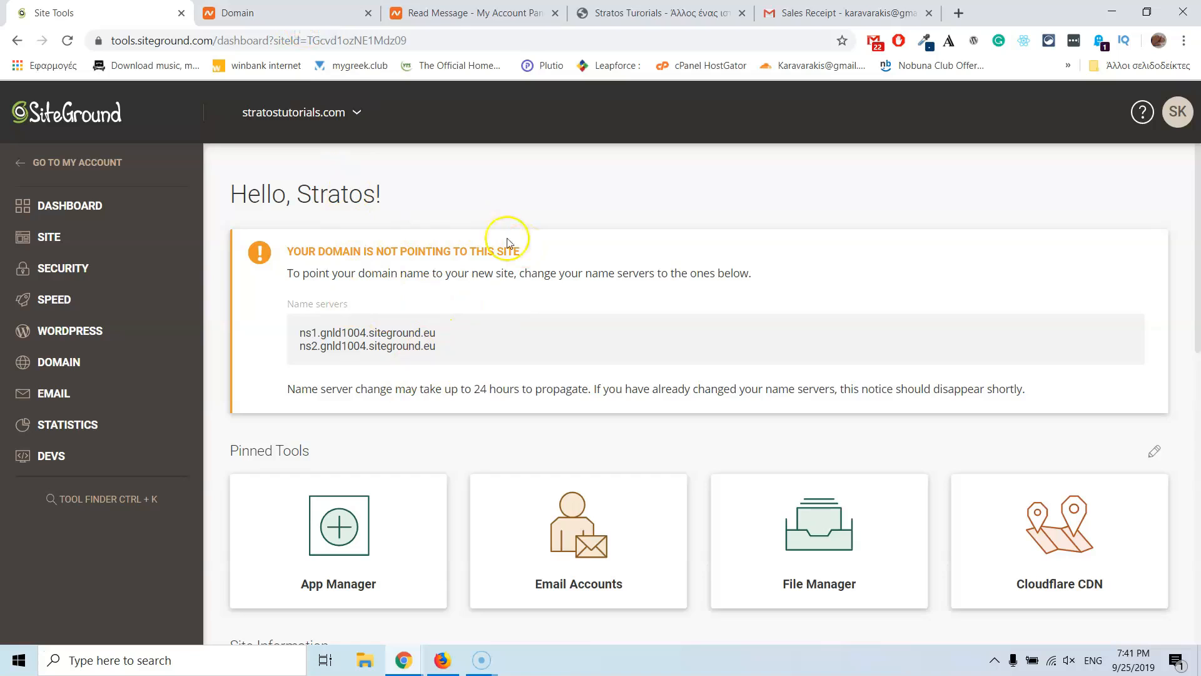
pyautogui.click(318, 8)
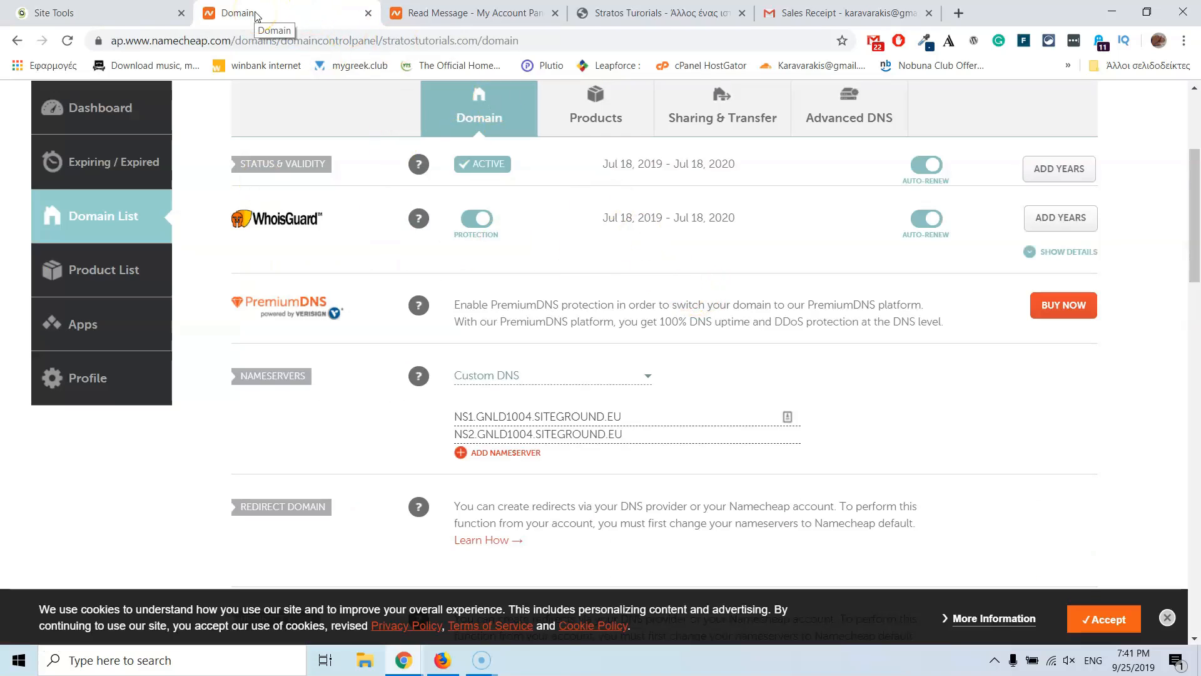
# Step: Close both Namecheap tabs and the Stratos Tutorials tab, leaving the Site Tools dashboard
pyautogui.scroll(4, 581, 258)
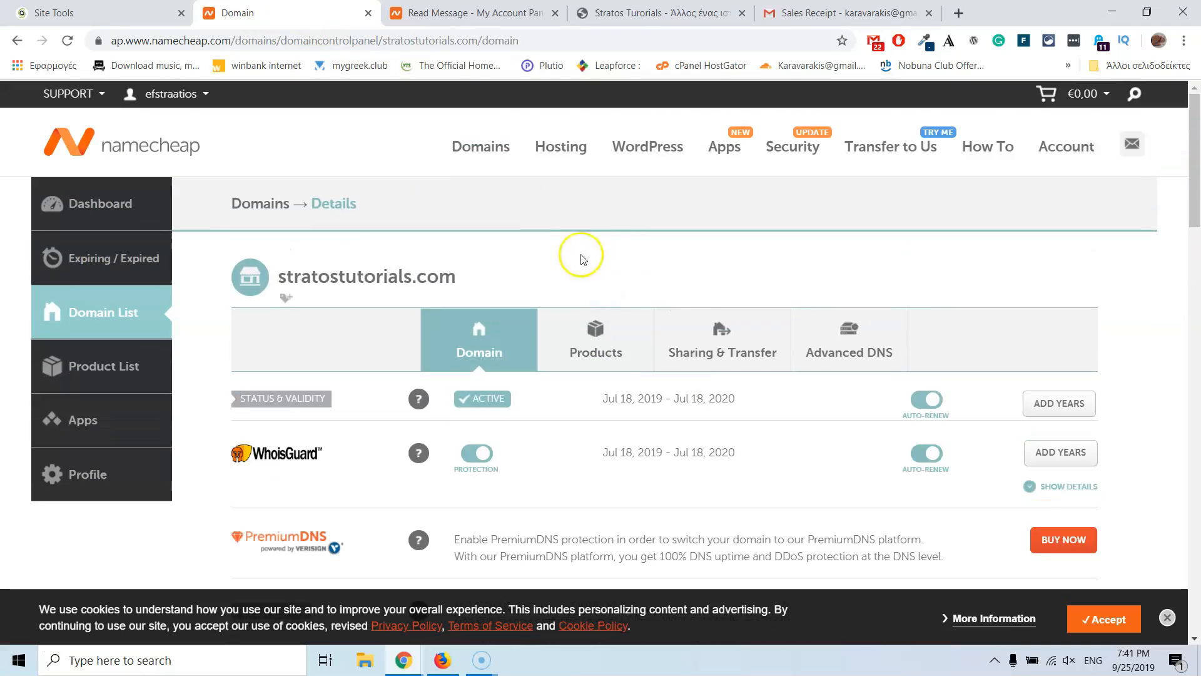
pyautogui.click(368, 13)
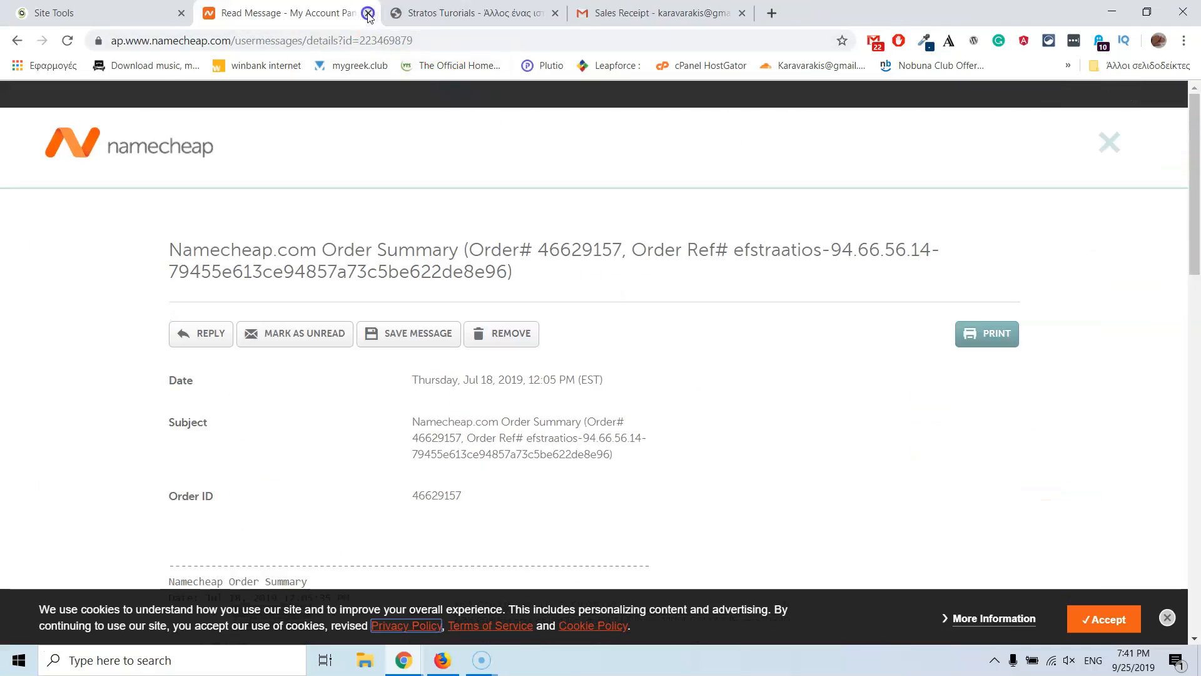
pyautogui.click(368, 13)
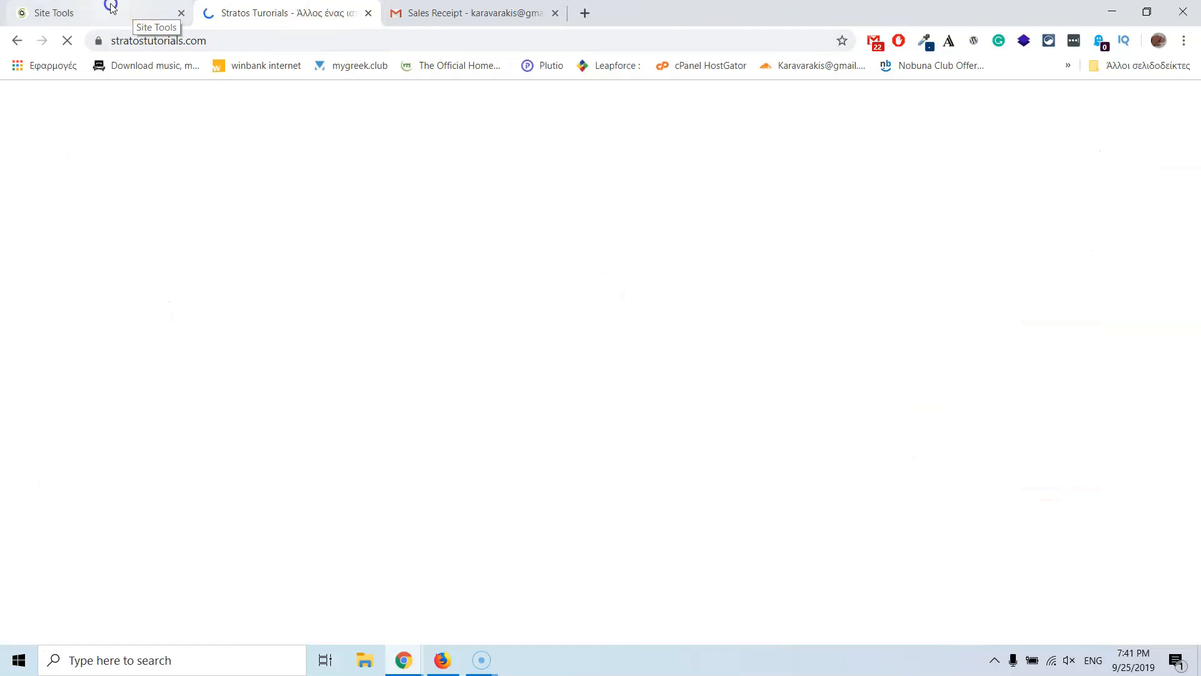
pyautogui.click(112, 8)
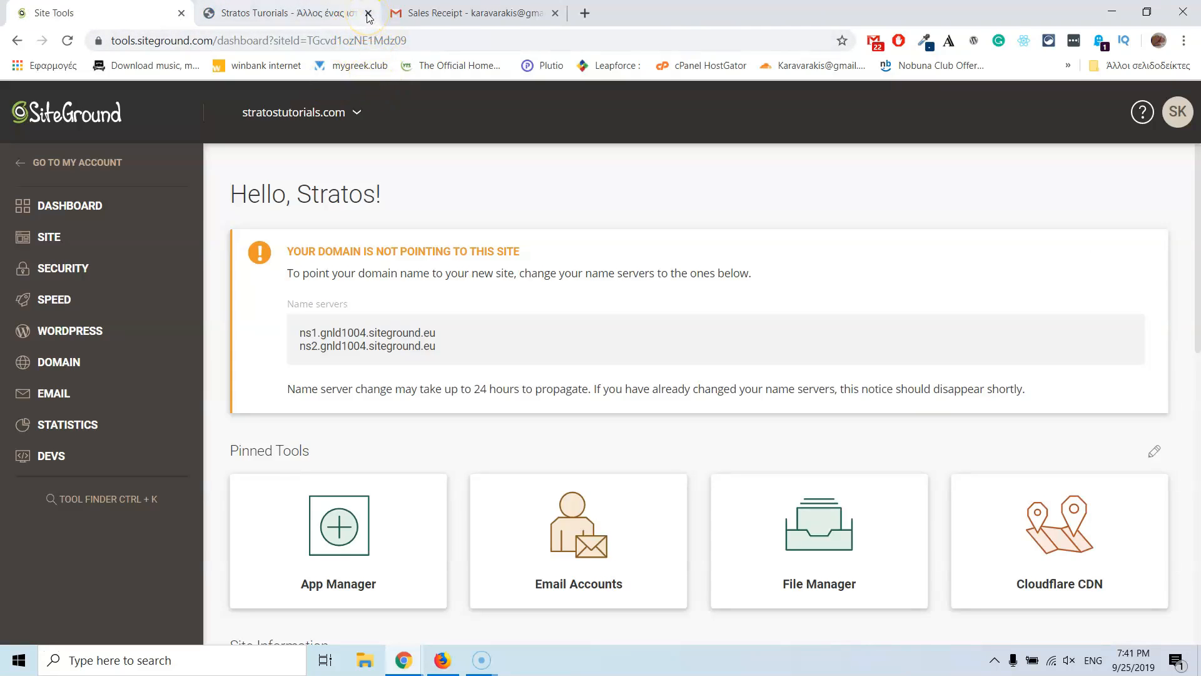
pyautogui.click(367, 14)
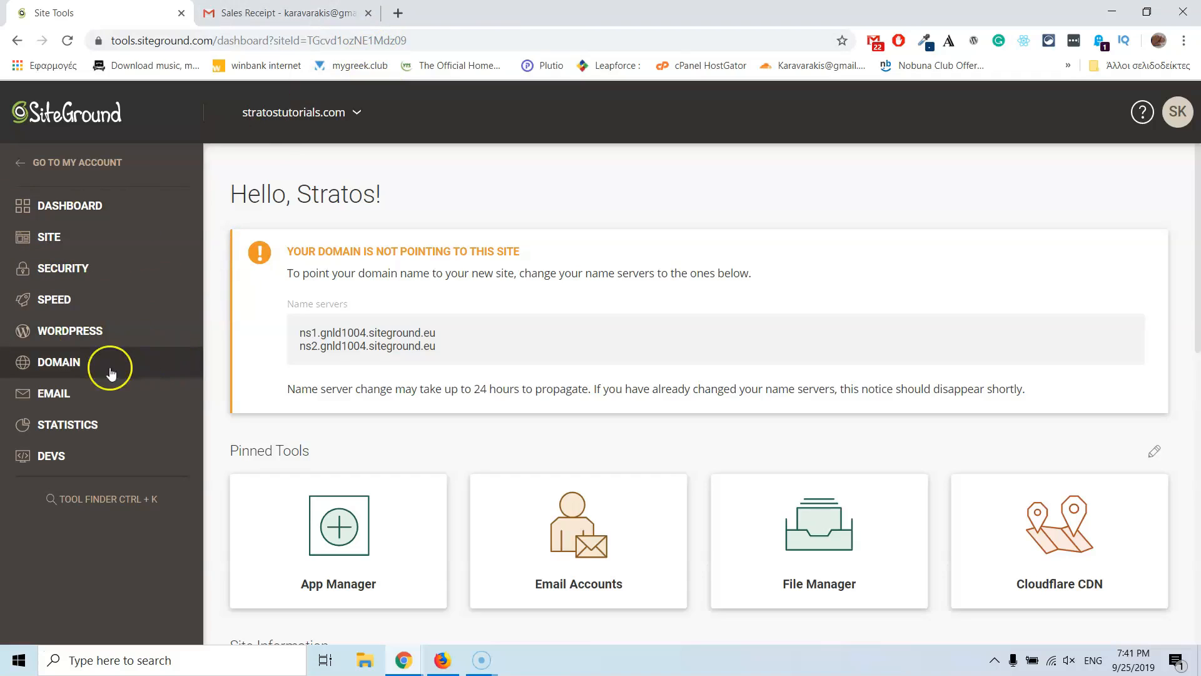
pyautogui.click(57, 394)
pyautogui.scroll(-1, 134, 376)
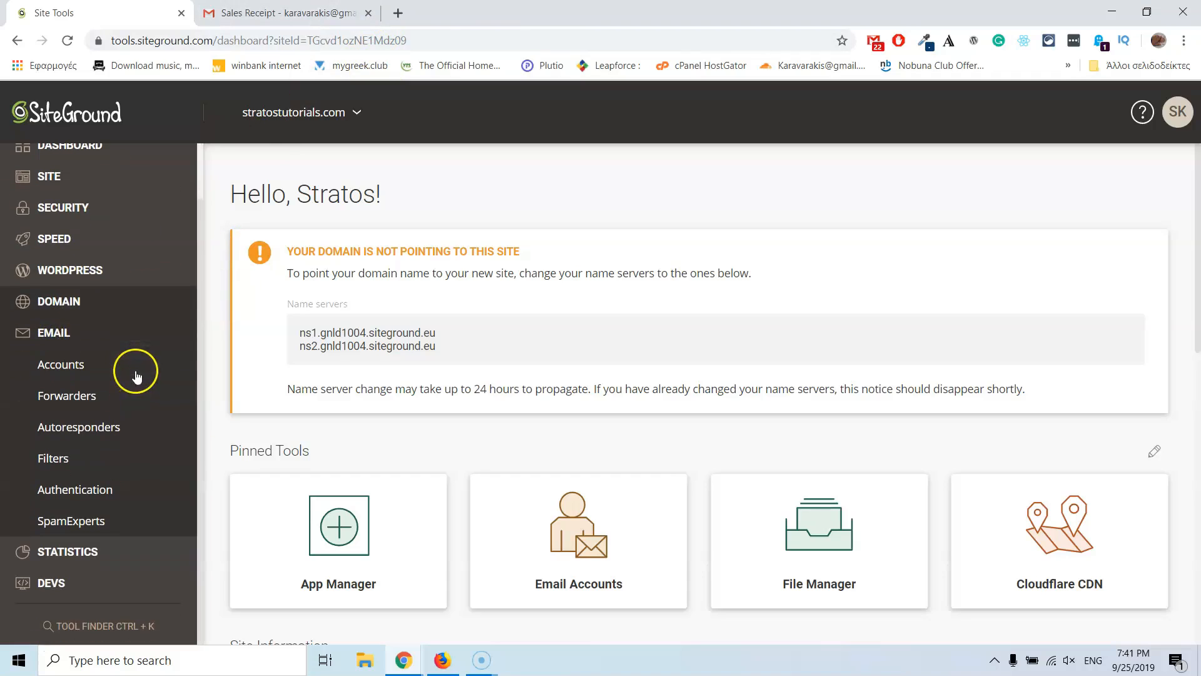
pyautogui.click(57, 377)
pyautogui.scroll(-1, 304, 337)
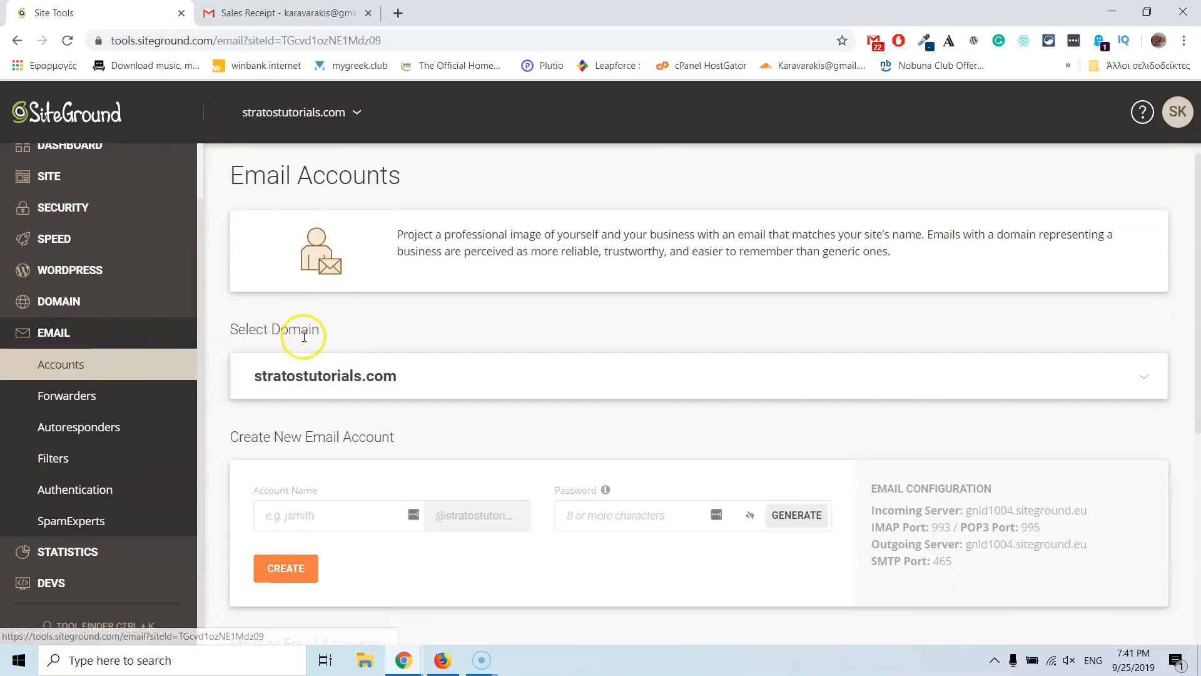
pyautogui.scroll(-2, 304, 336)
pyautogui.click(344, 385)
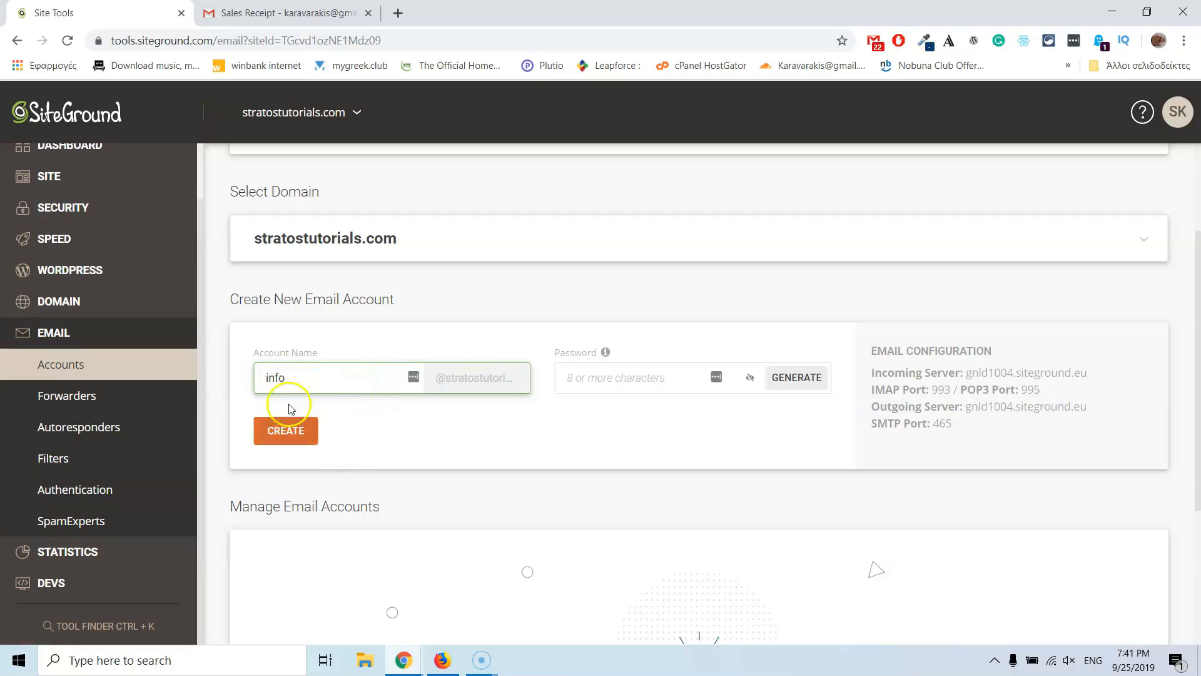
pyautogui.click(623, 376)
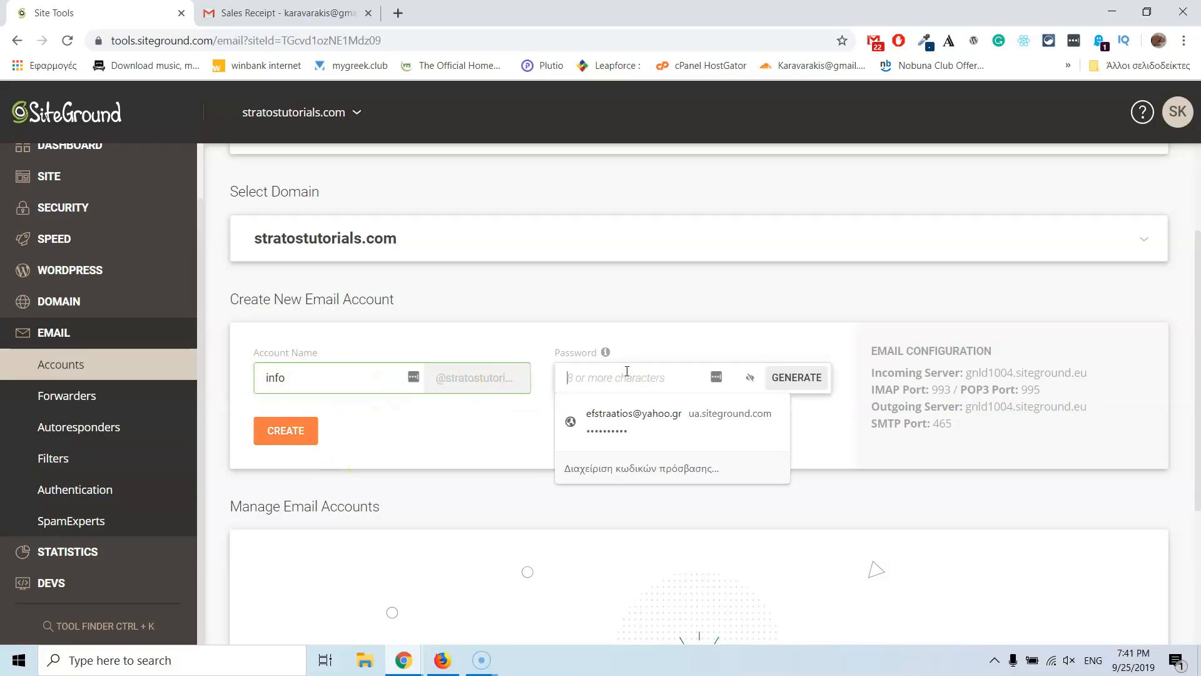
pyautogui.write('••••••••••')
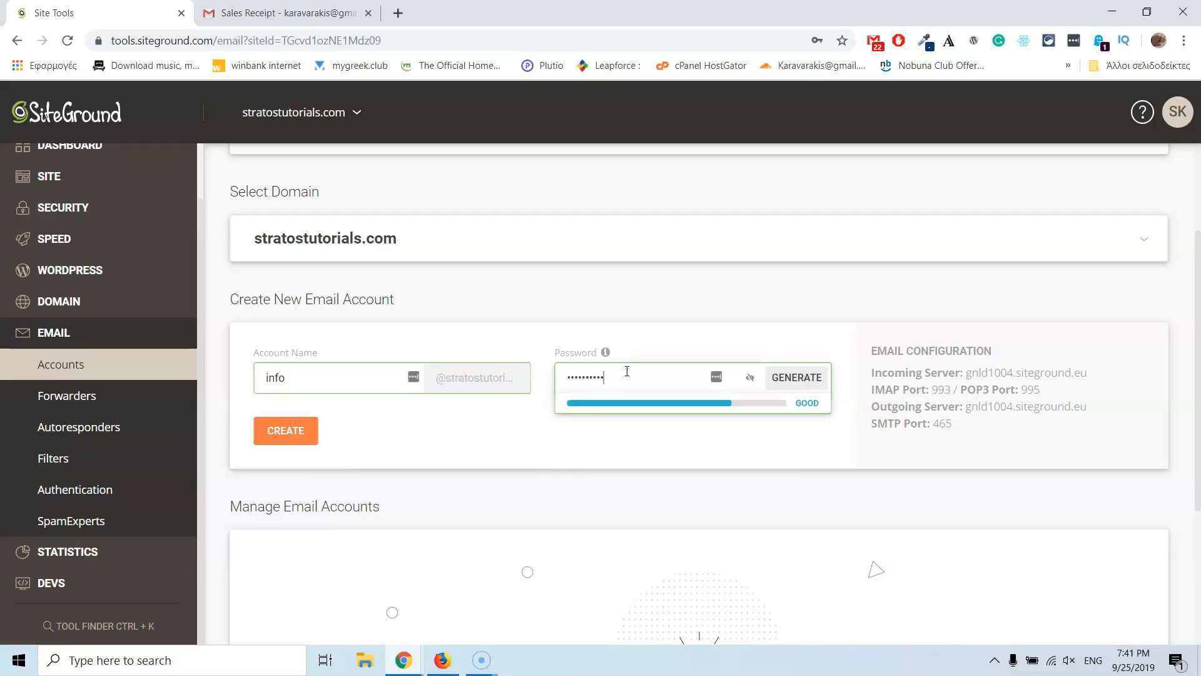
pyautogui.click(304, 431)
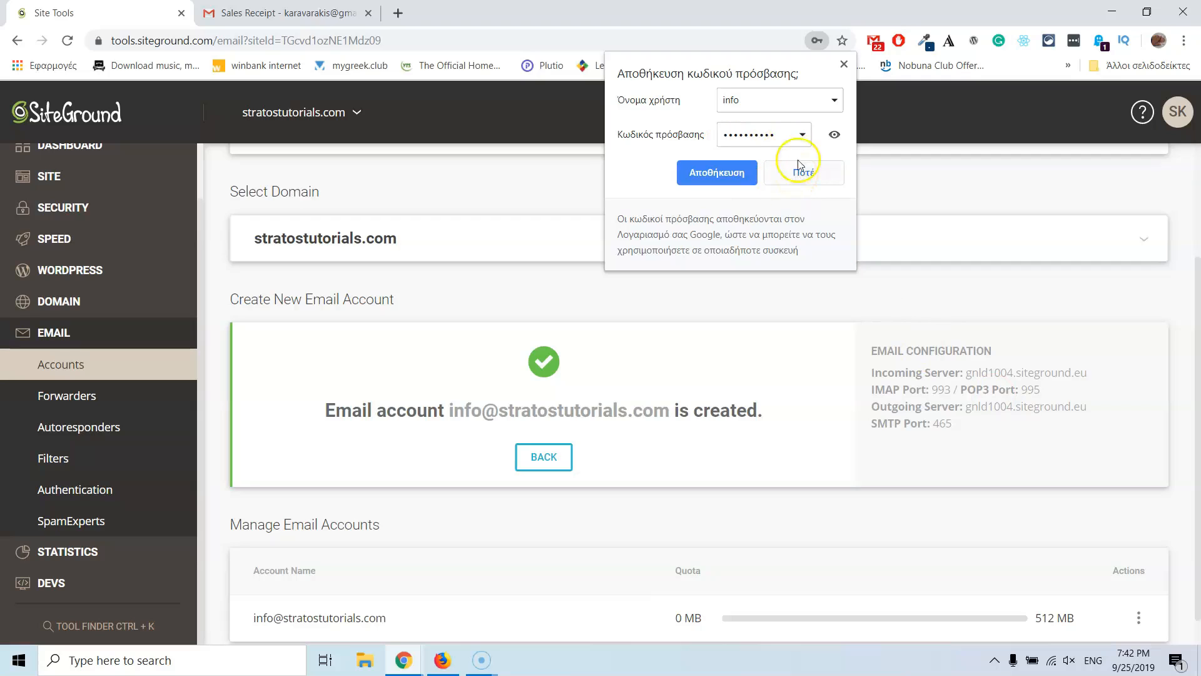
# Step: Dismiss the save-password prompt and cancel Change Quota, keeping the info mailbox at 512 MB
pyautogui.click(844, 64)
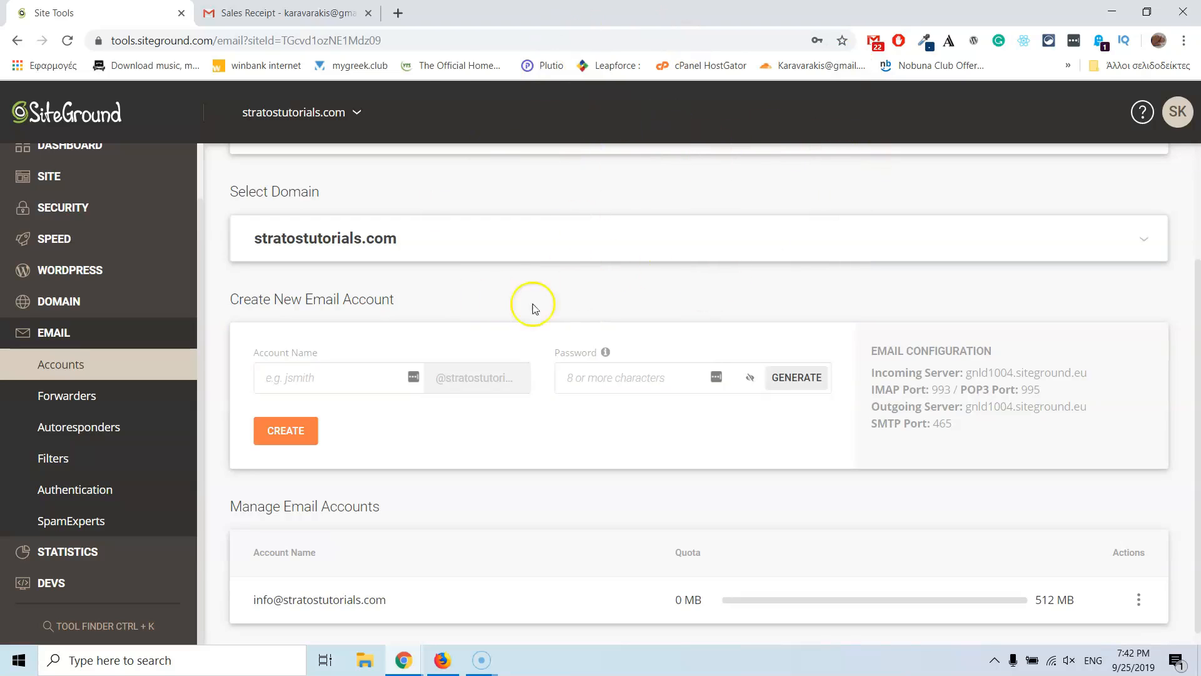
pyautogui.scroll(-1, 450, 431)
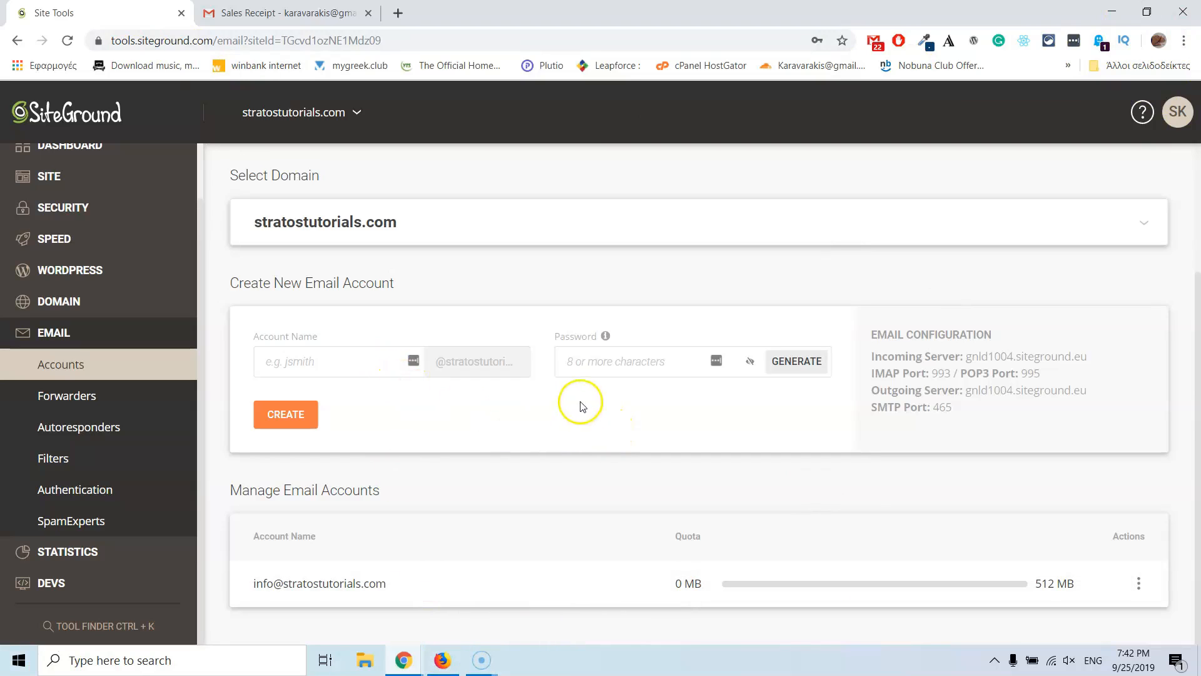
pyautogui.click(1138, 583)
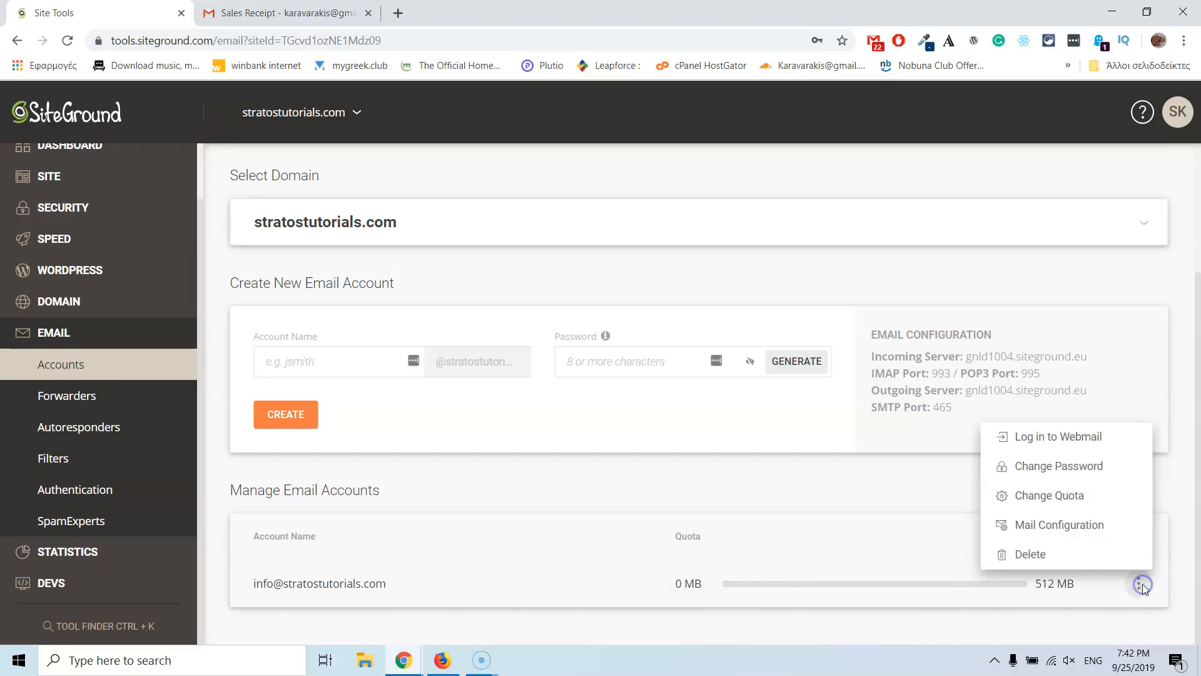
pyautogui.click(1063, 496)
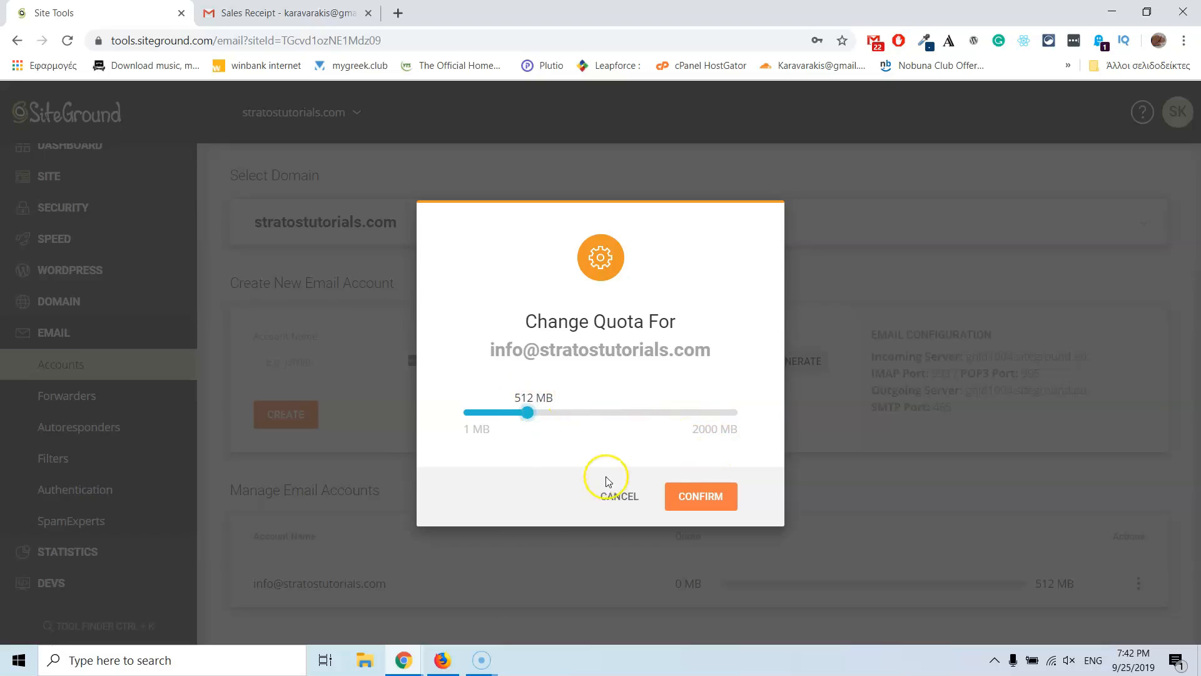
pyautogui.click(613, 494)
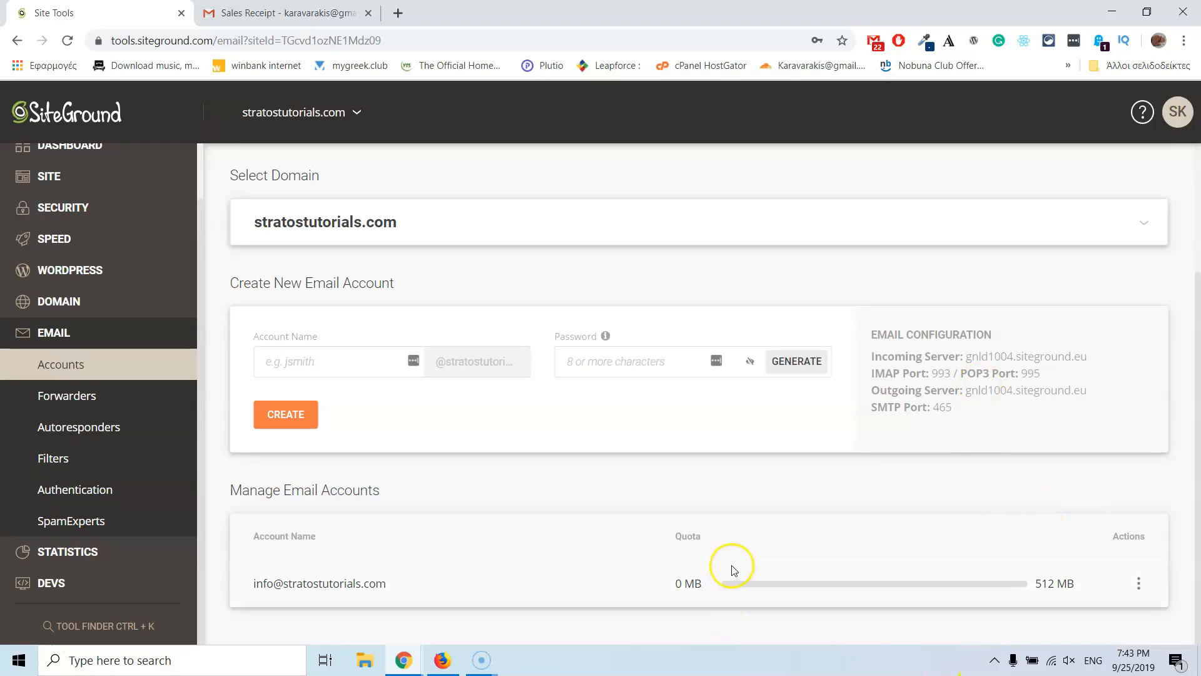
# Step: Highlight 'IMAP' in the Email Configuration settings for gnld1004.siteground.eu
pyautogui.click(870, 374)
pyautogui.doubleClick(872, 373)
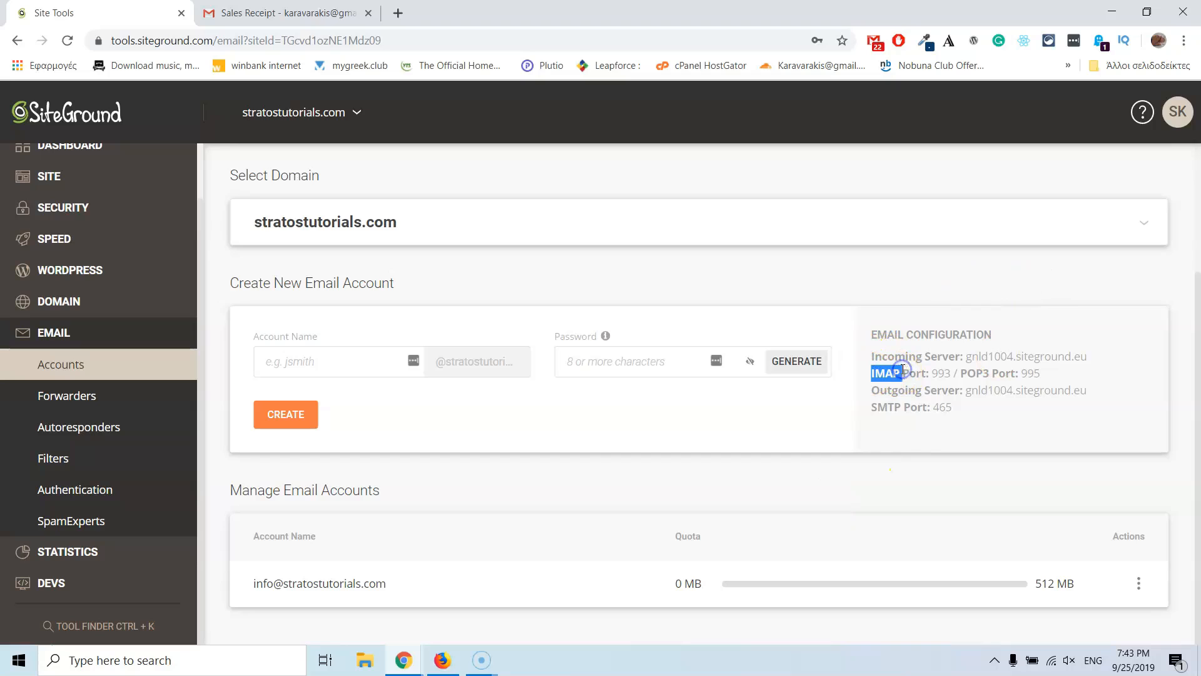
pyautogui.click(874, 374)
pyautogui.doubleClick(874, 374)
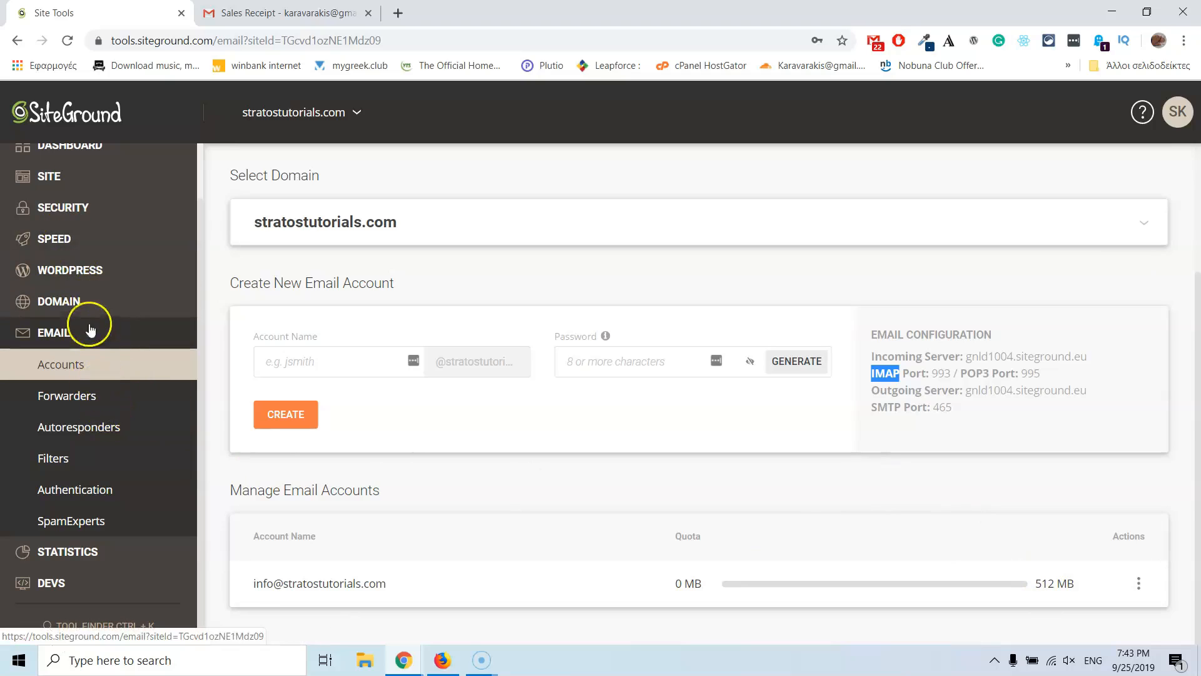
pyautogui.scroll(1, 175, 288)
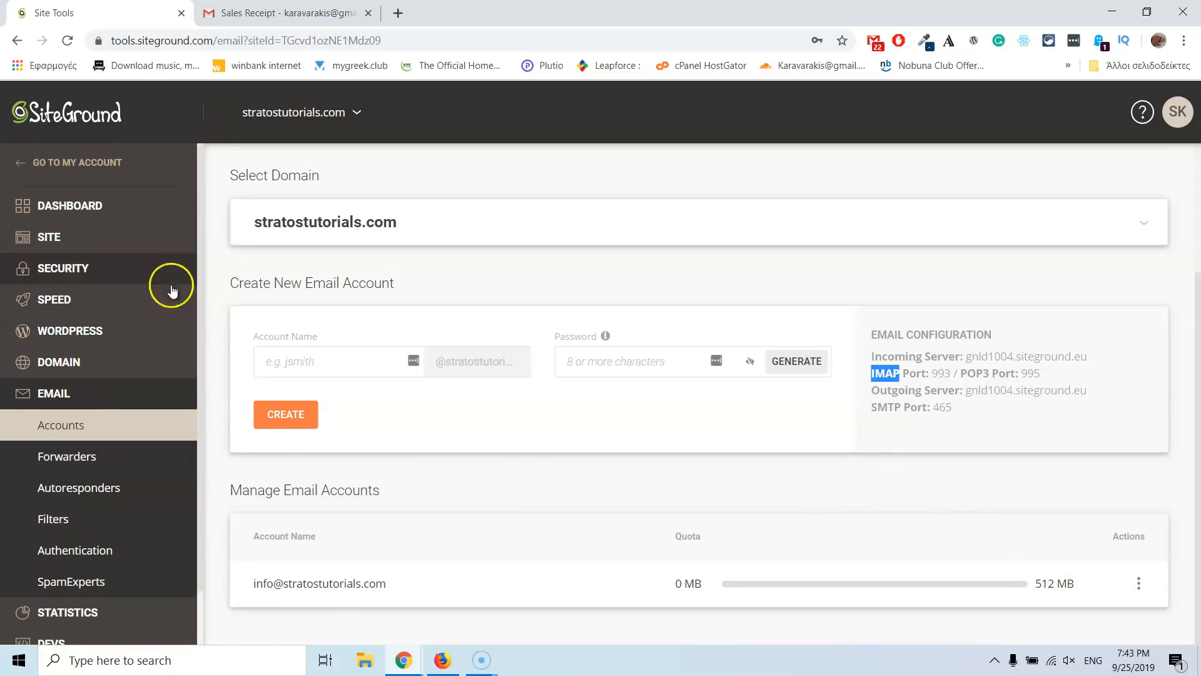
# Step: Expand Security in the Site Tools sidebar and open SSL Manager
pyautogui.click(76, 274)
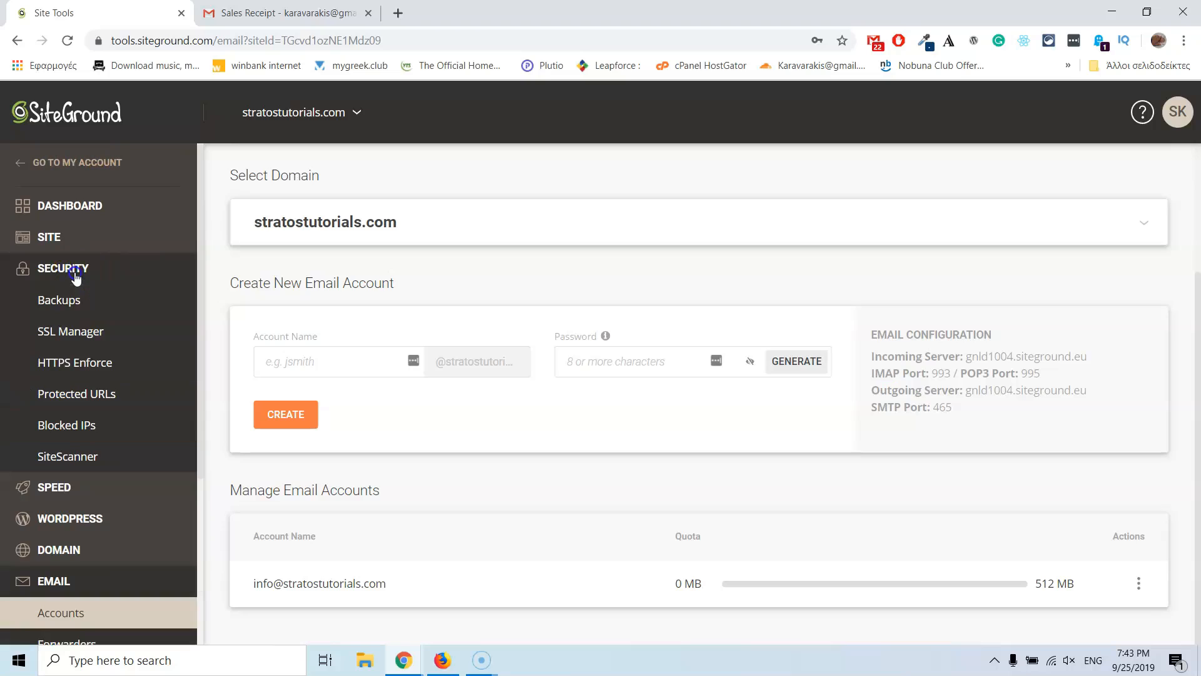
pyautogui.click(87, 334)
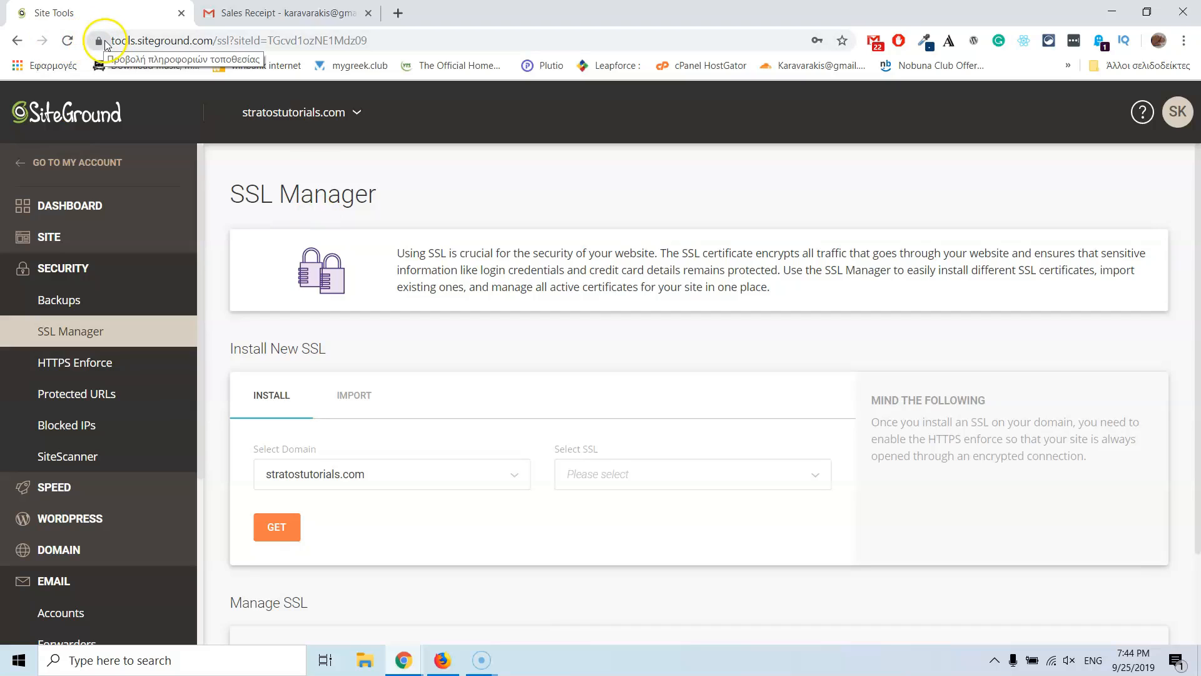
# Step: Search Google for 'free ssl' in a new browser tab
pyautogui.click(398, 12)
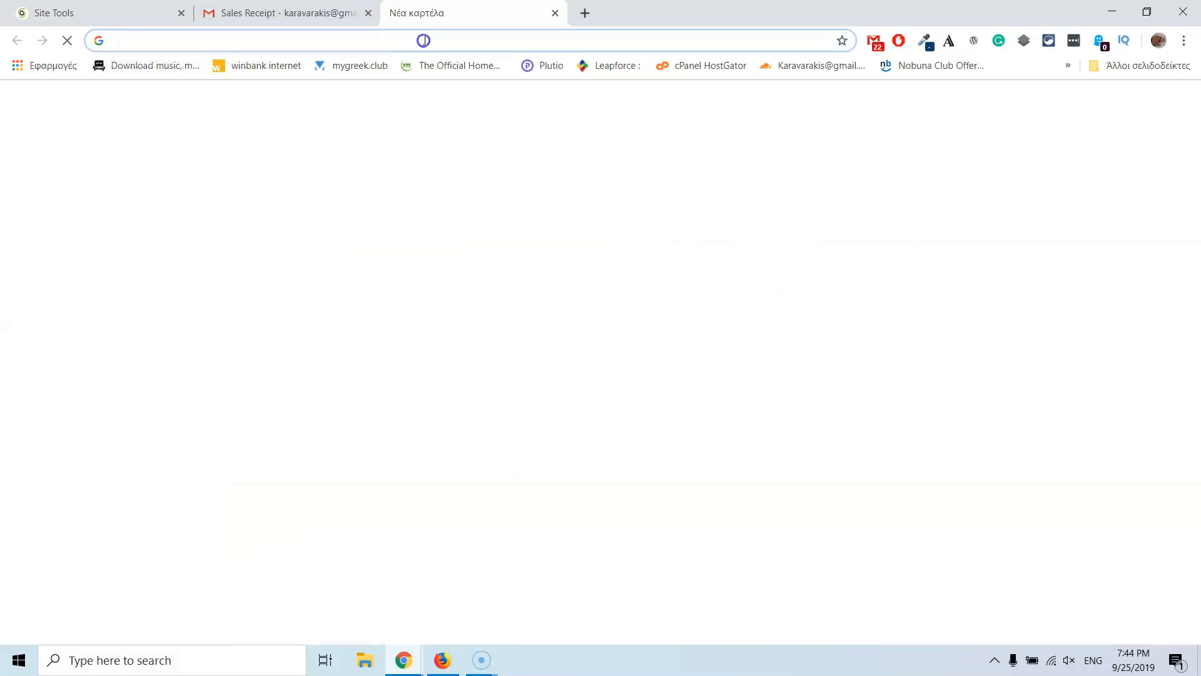
pyautogui.write('free s')
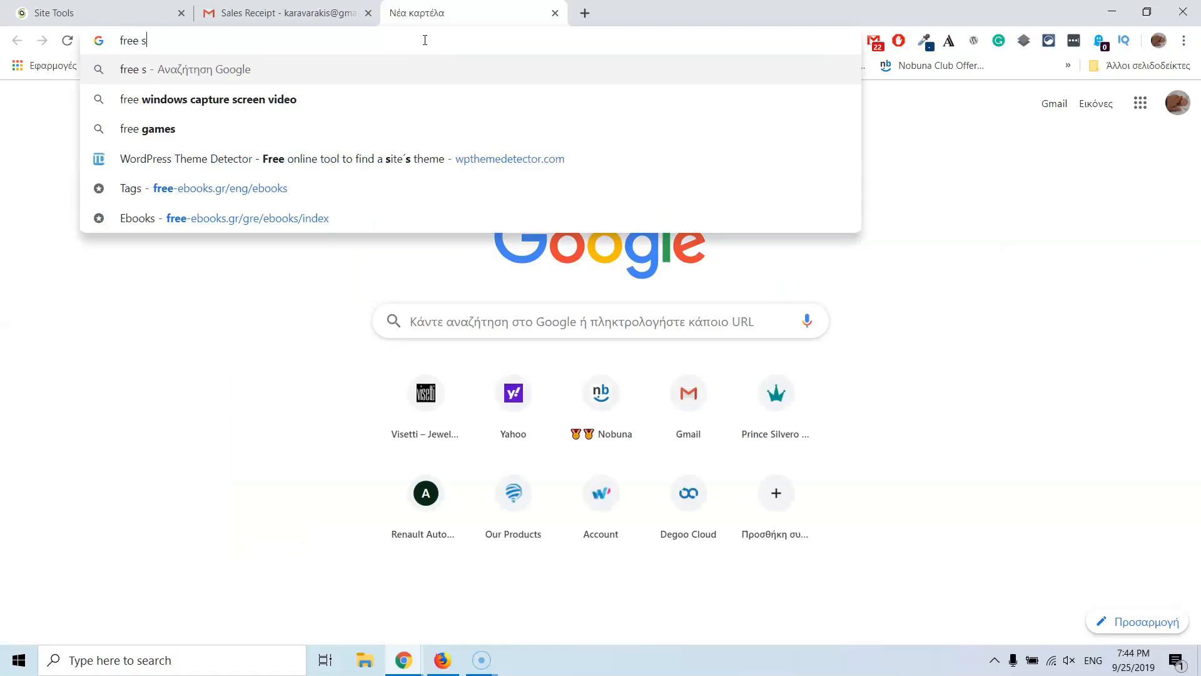
pyautogui.write('sl')
pyautogui.press('Return')
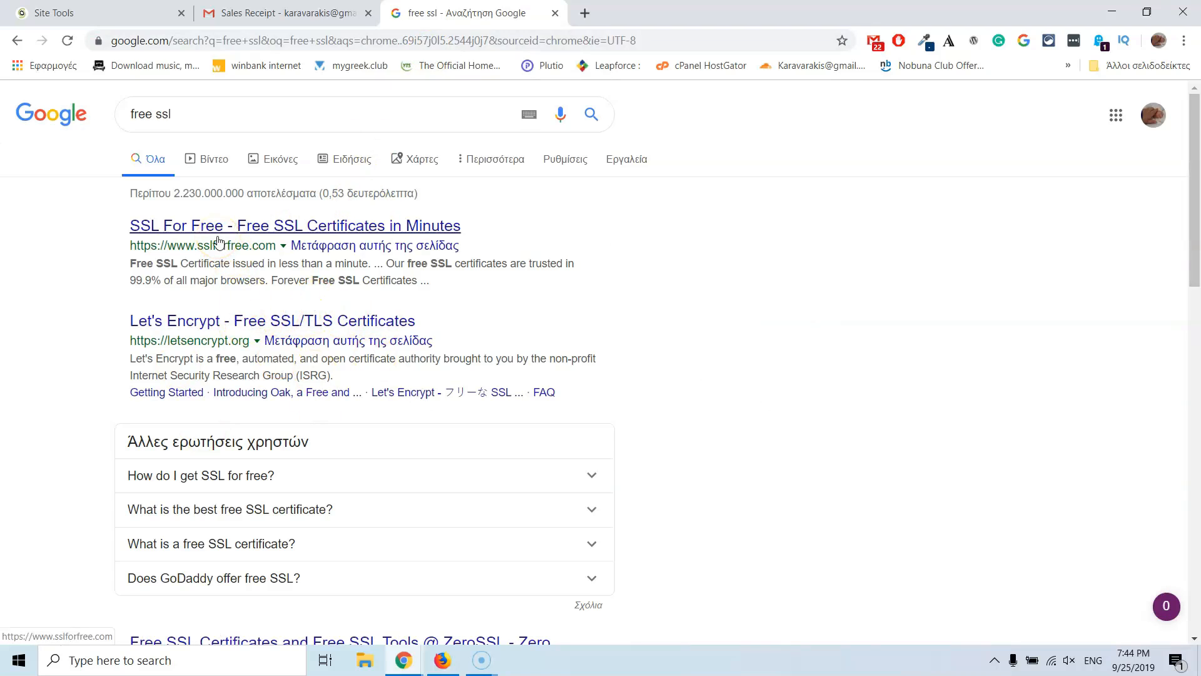
# Step: Review the SSL For Free and Cloudflare free SSL results, then open another blank tab
pyautogui.click(272, 223)
pyautogui.scroll(-7, 272, 223)
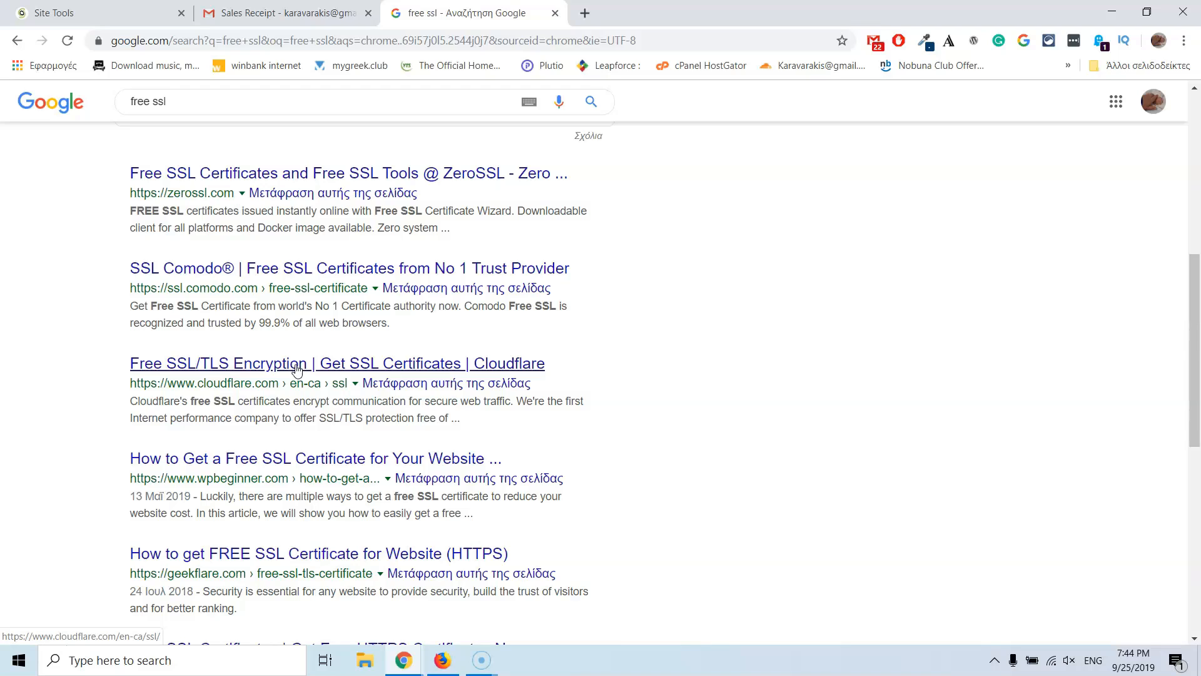
pyautogui.click(270, 366)
pyautogui.click(243, 362)
pyautogui.scroll(6, 102, 394)
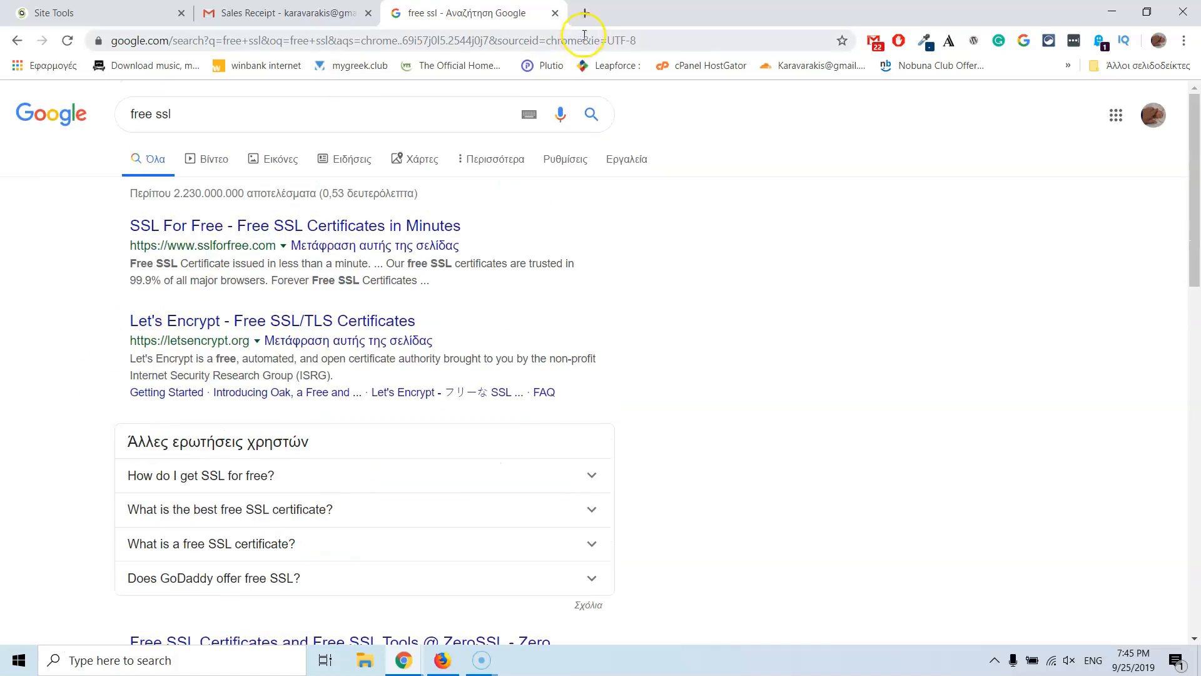
pyautogui.click(585, 13)
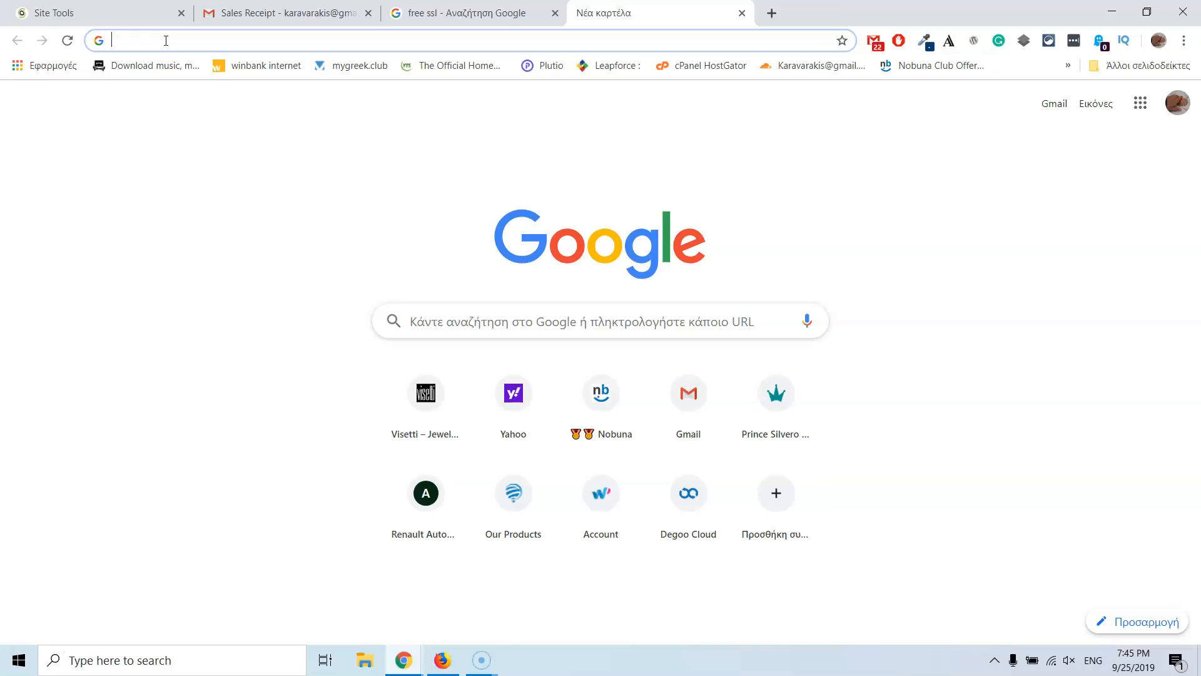
# Step: Search 'peiraios', open the Piraeus Bank personal banking site, and accept all cookies
pyautogui.write('peiraios')
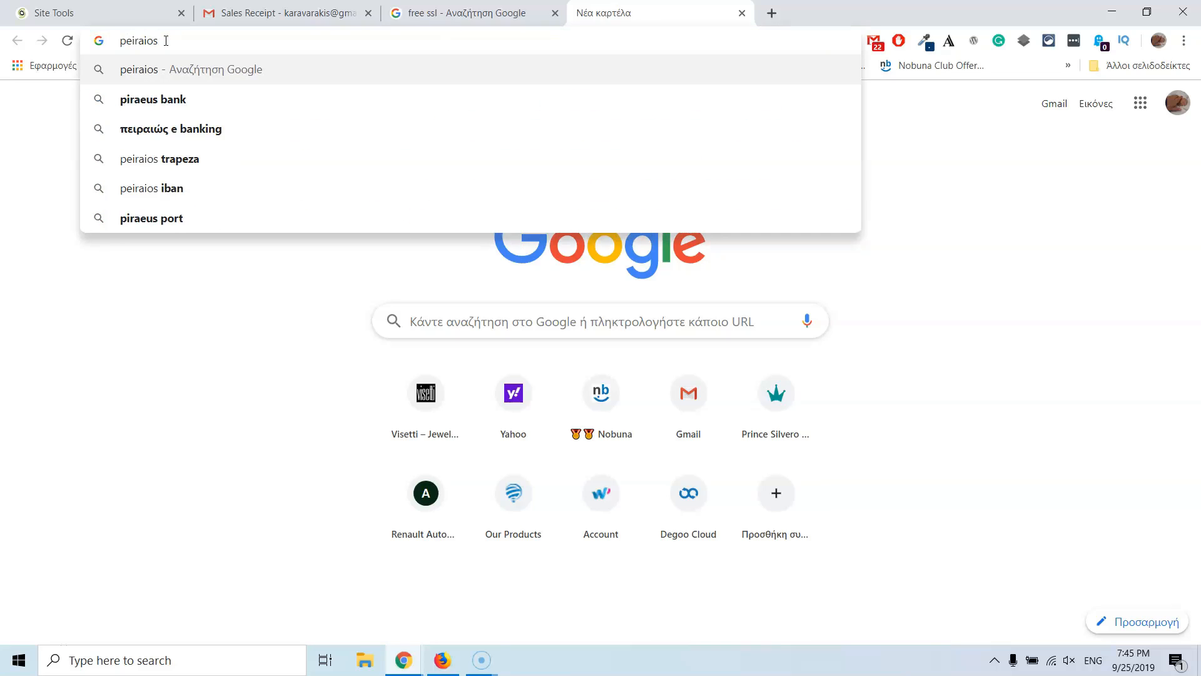
pyautogui.press('Down')
pyautogui.press('Return')
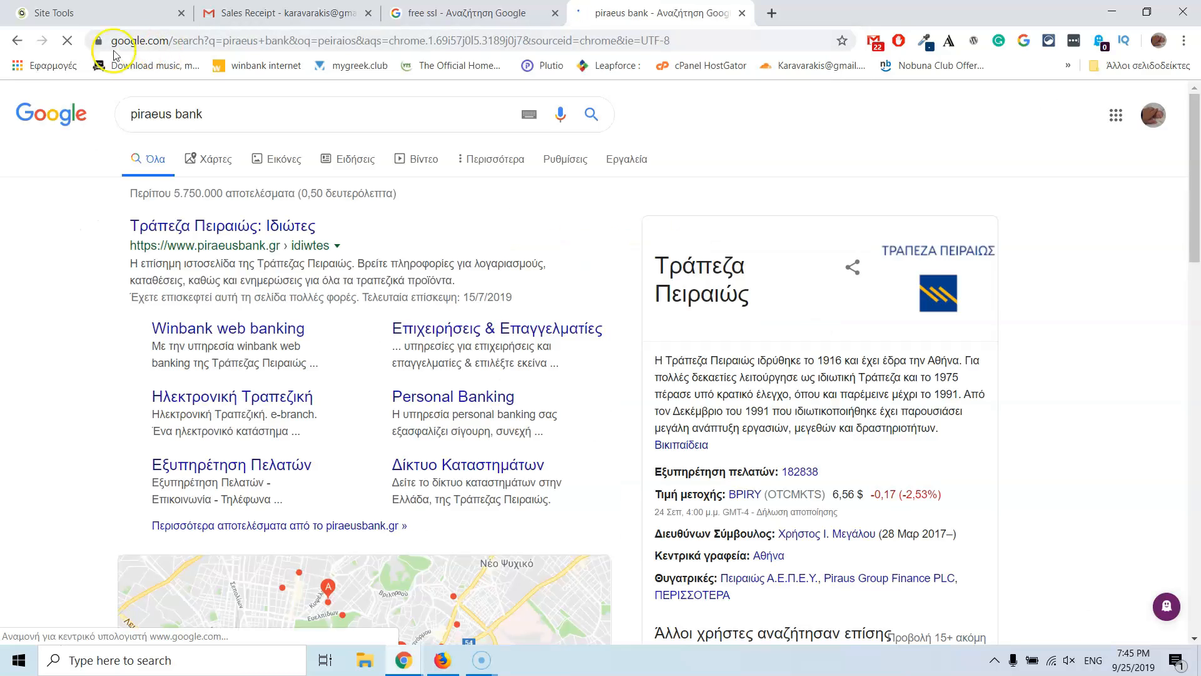
pyautogui.click(192, 229)
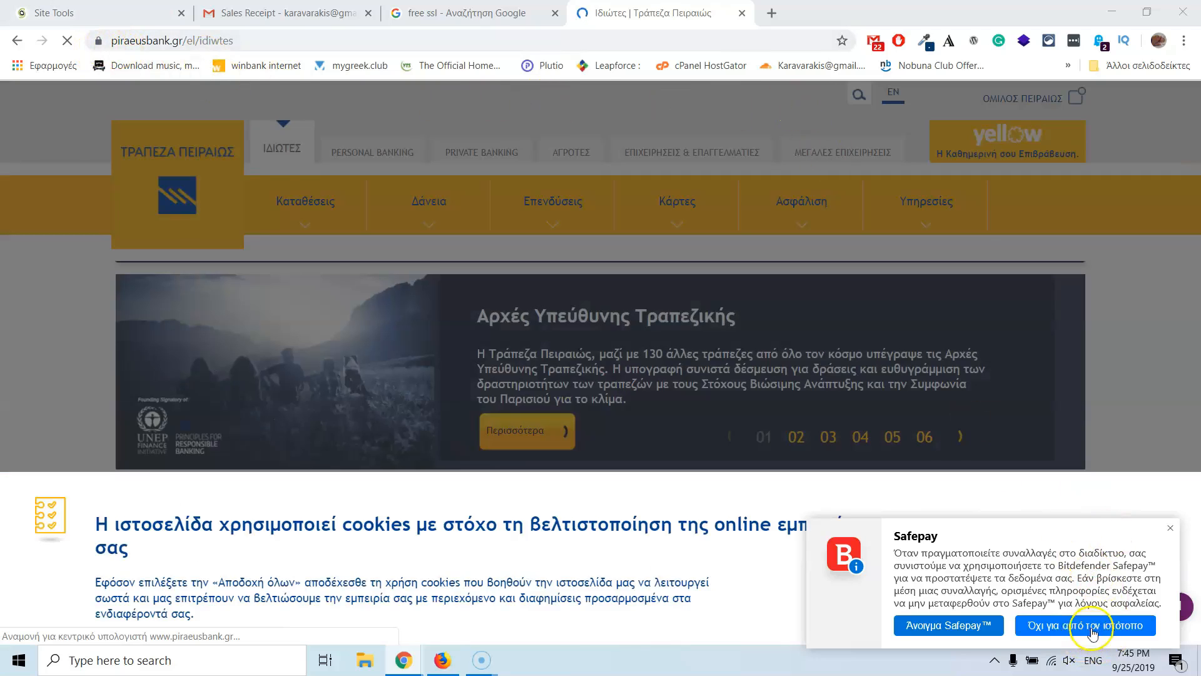
pyautogui.click(1171, 527)
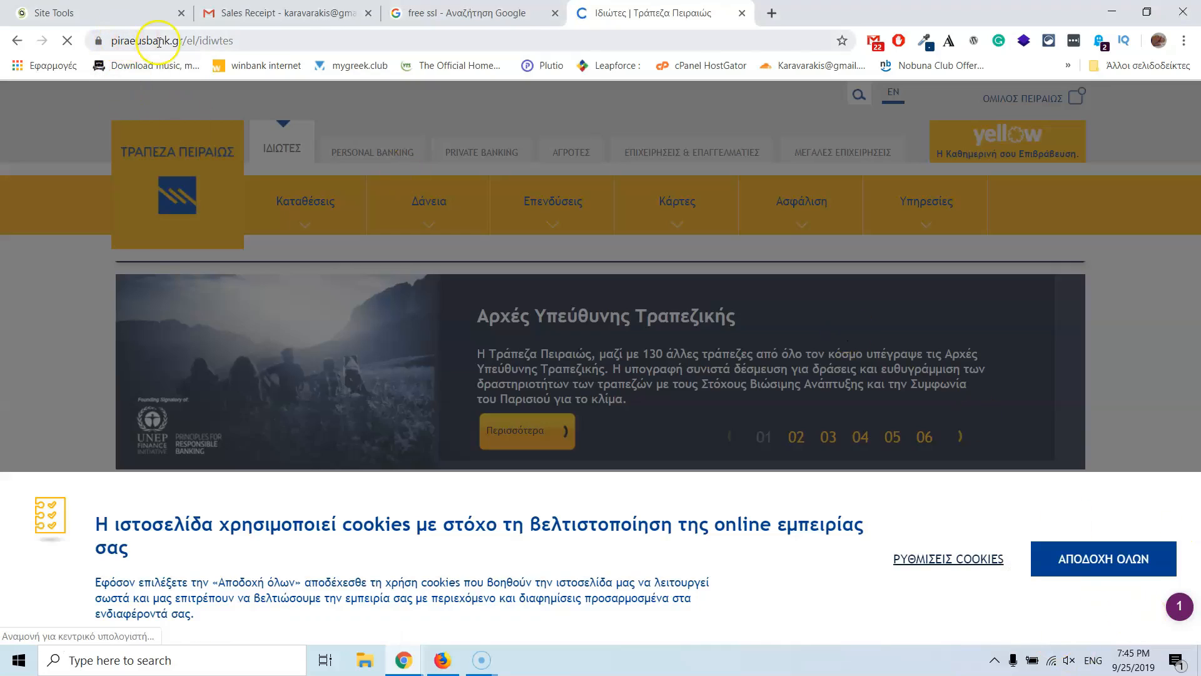
pyautogui.click(1102, 558)
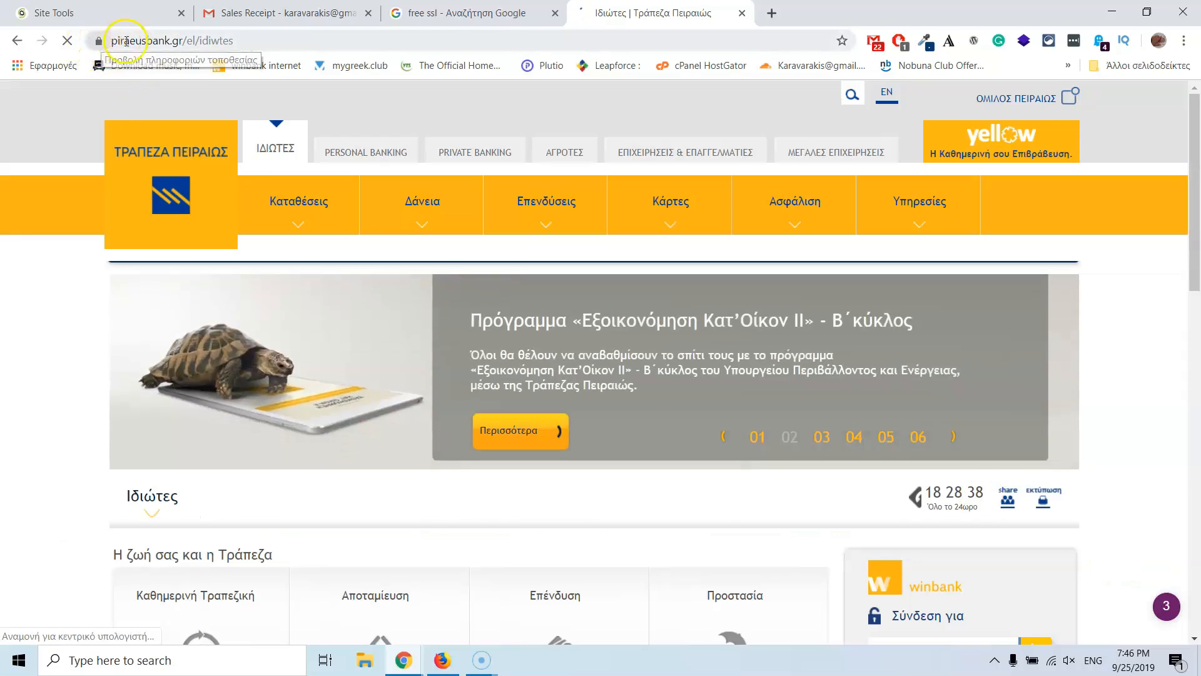
# Step: Load the Piraeus Bank page in a new Chrome window, then minimize that window
pyautogui.click(260, 40)
pyautogui.hotkey('ctrl', 'c')
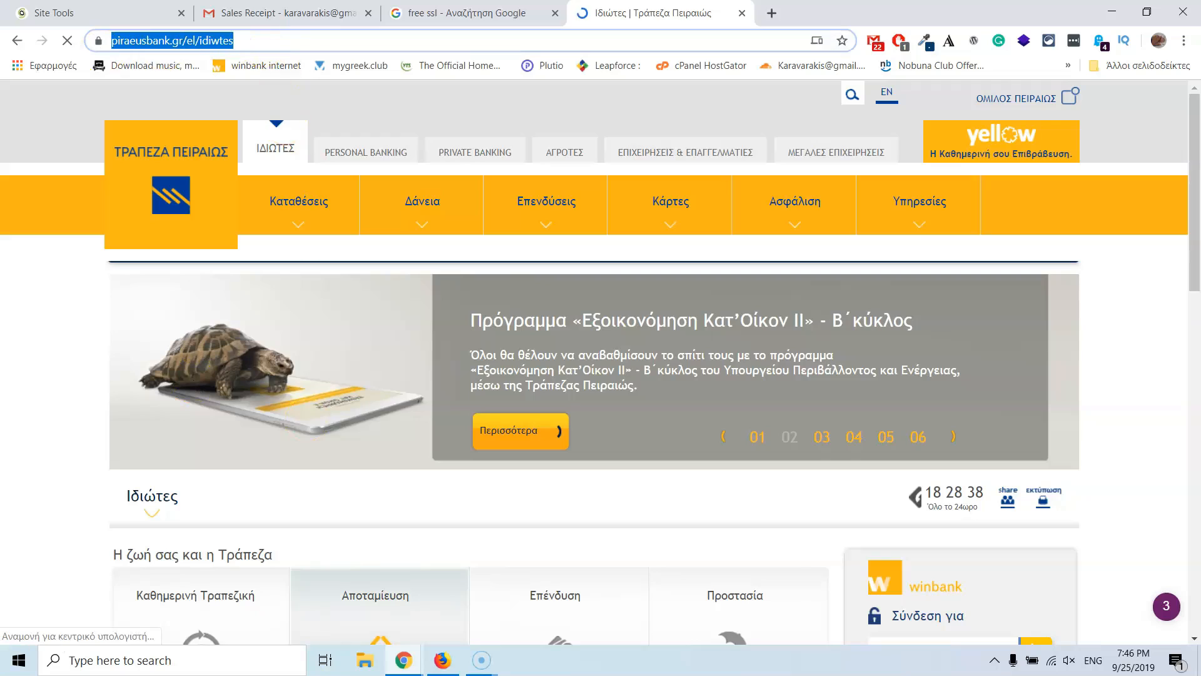
pyautogui.click(407, 660)
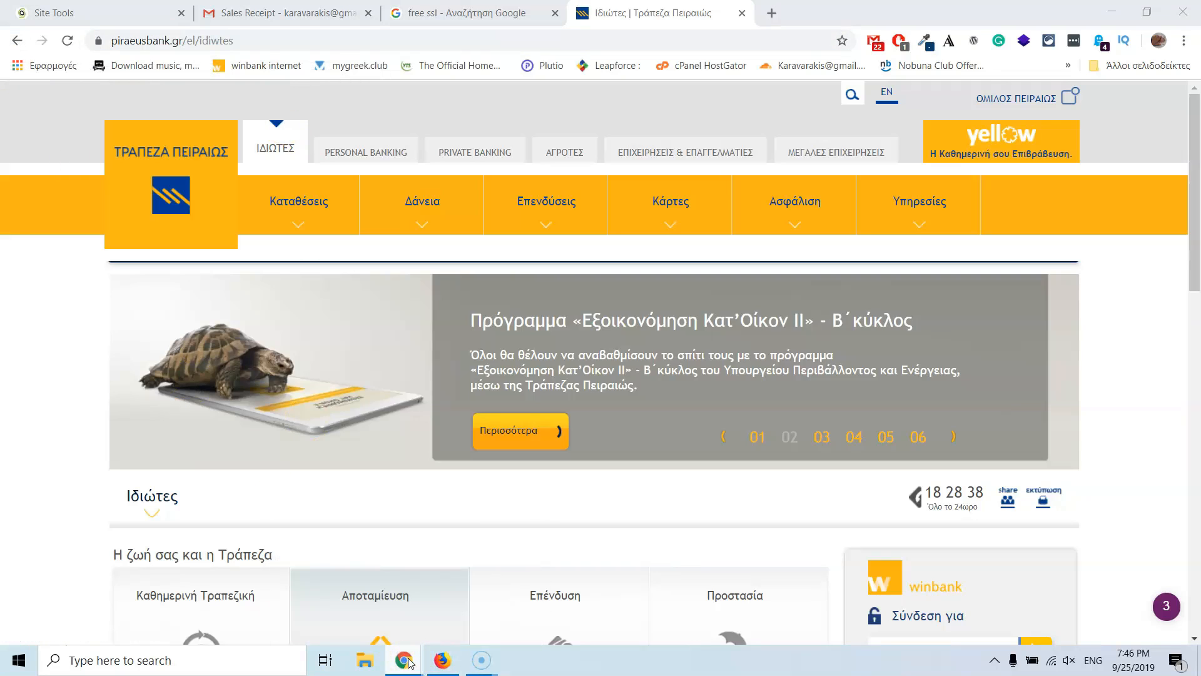
pyautogui.rightClick(404, 660)
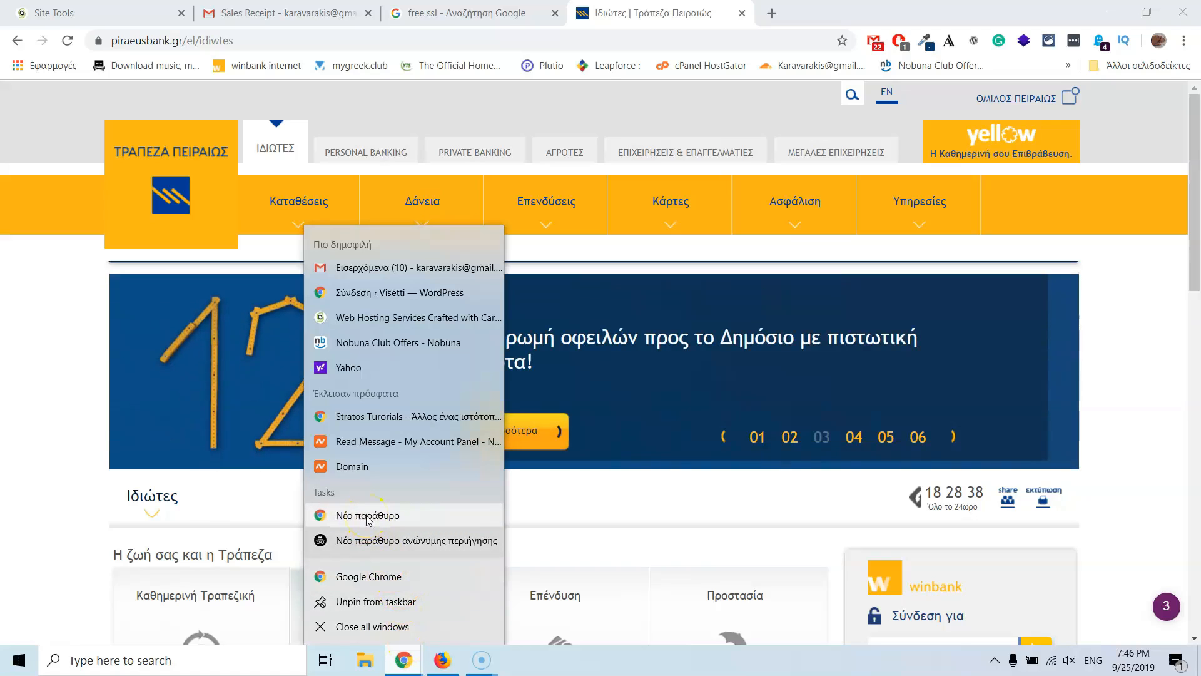
pyautogui.click(394, 515)
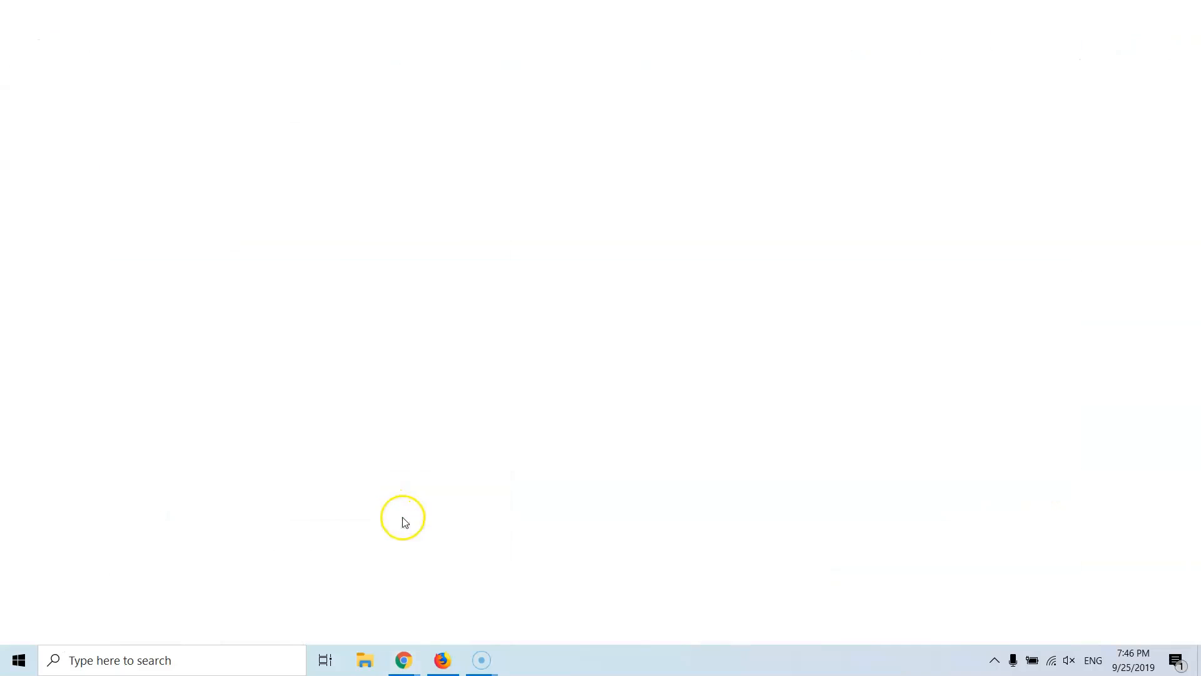
pyautogui.hotkey('ctrl', 'v')
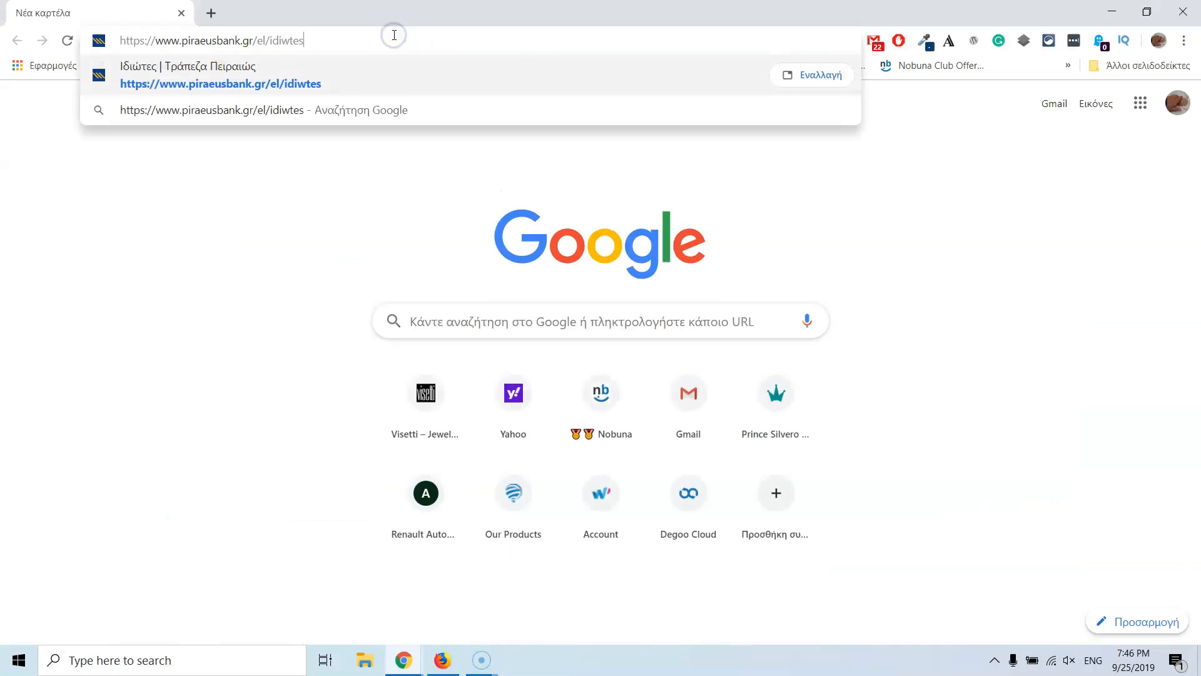
pyautogui.press('Return')
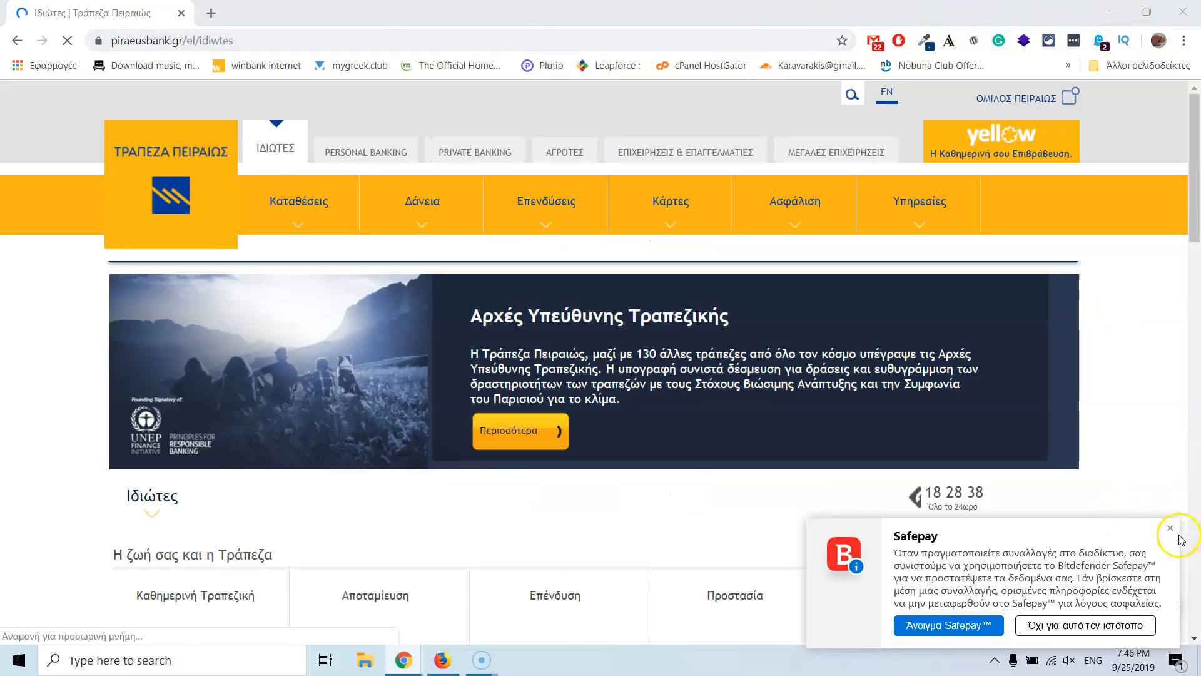
pyautogui.click(1170, 529)
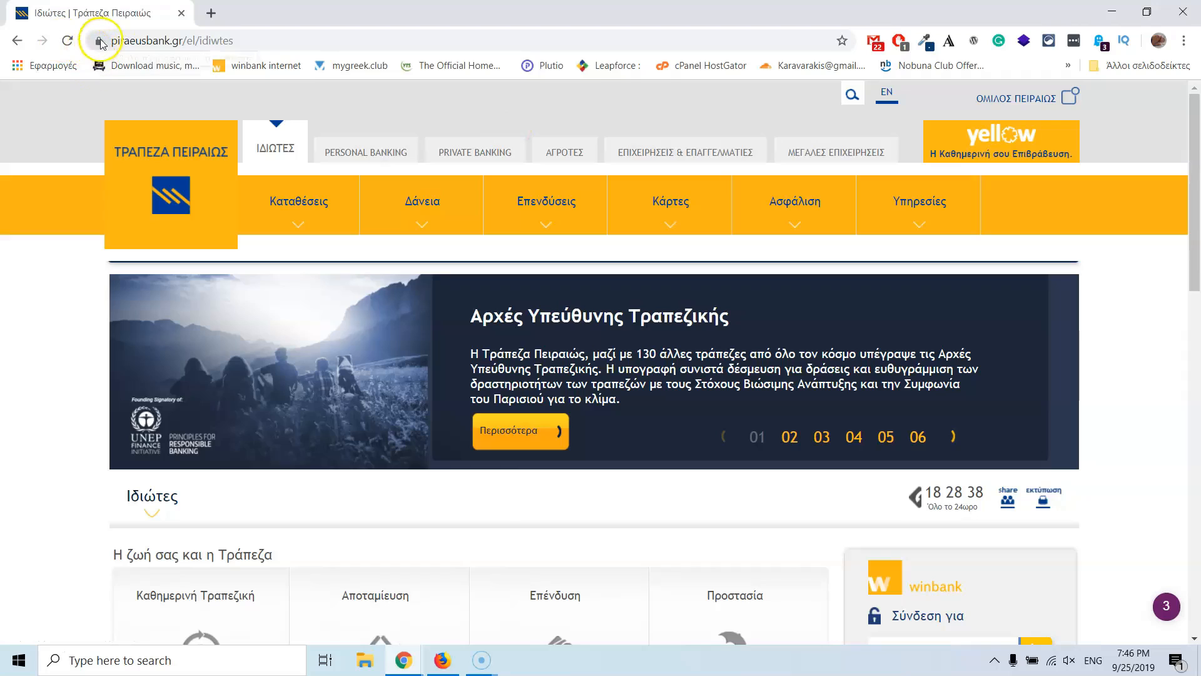
pyautogui.click(1111, 12)
# Step: Search 'ethniki', open the National Bank i-bank login, inspect its secure connection, then close the tab
pyautogui.click(262, 40)
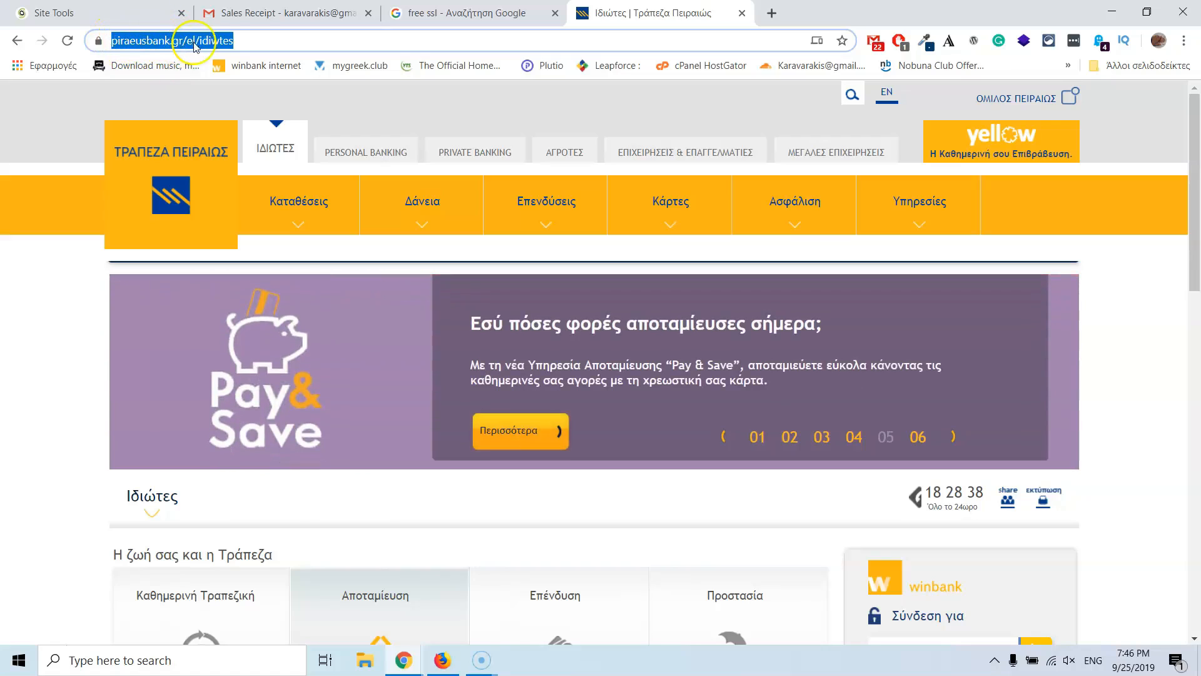
pyautogui.click(259, 41)
pyautogui.moveTo(295, 41); pyautogui.dragTo(80, 53)
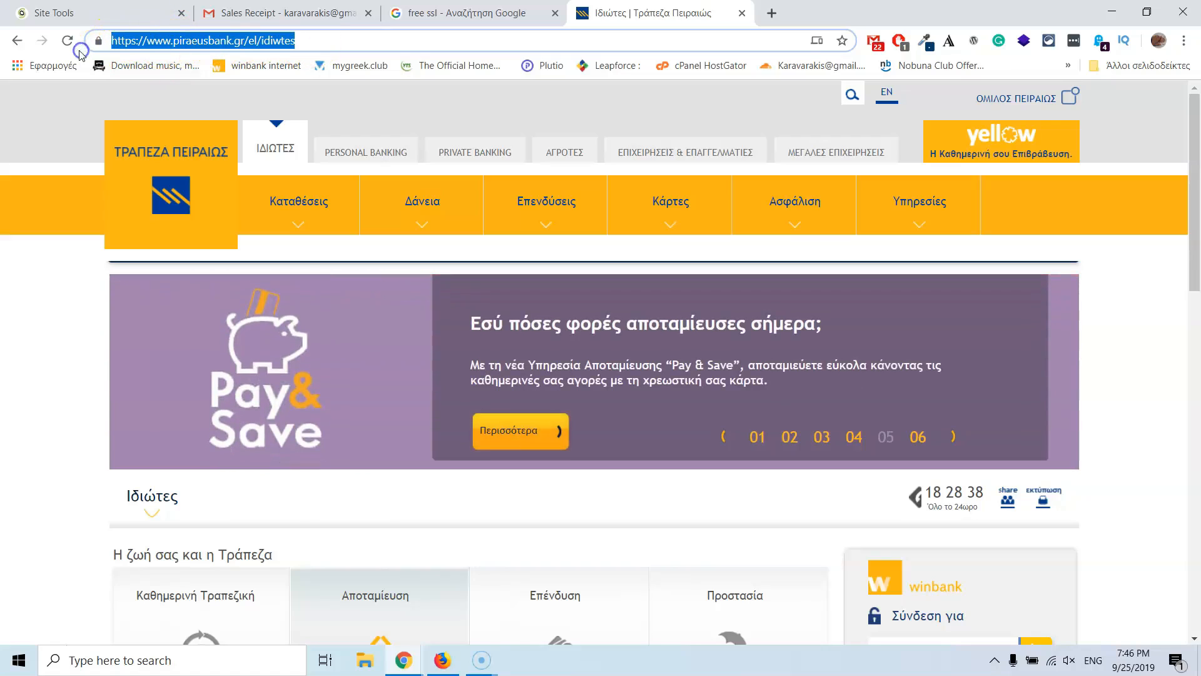
pyautogui.write('ethniki')
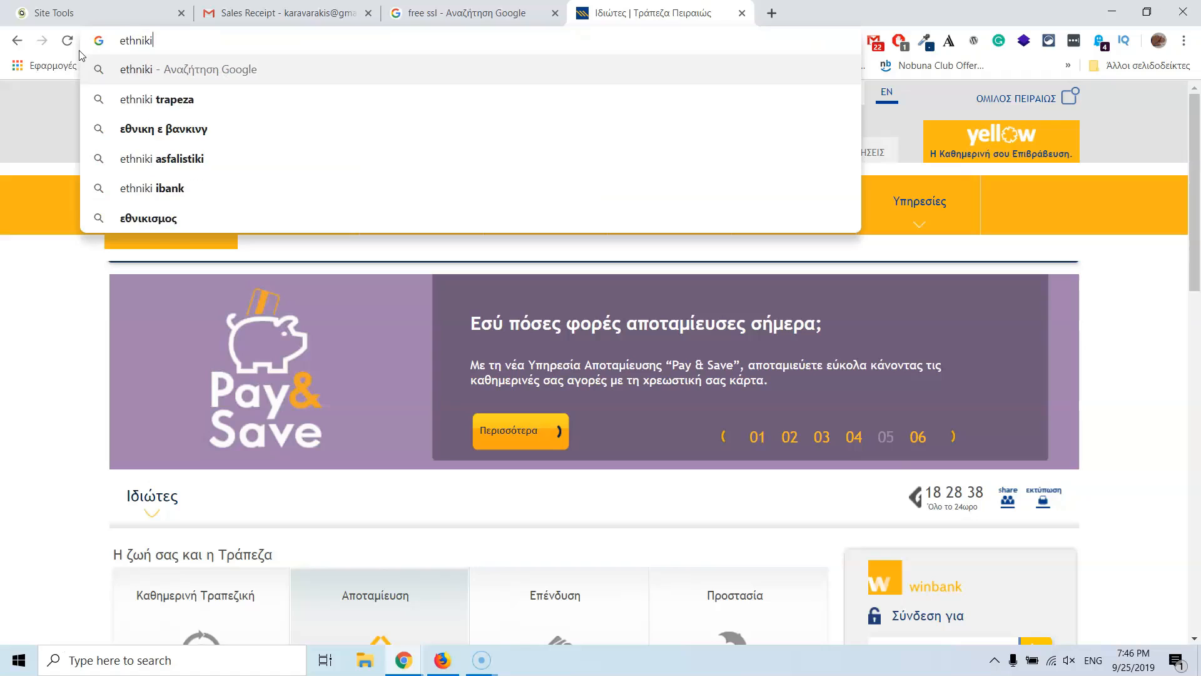
pyautogui.press('Return')
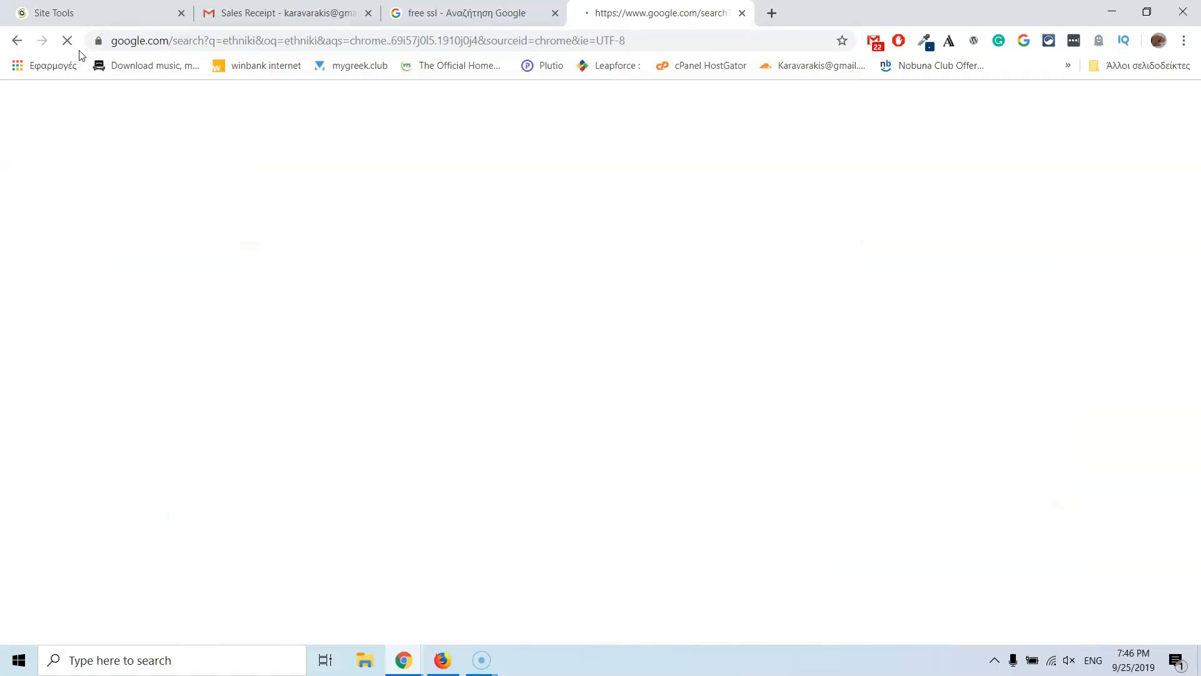
pyautogui.click(210, 229)
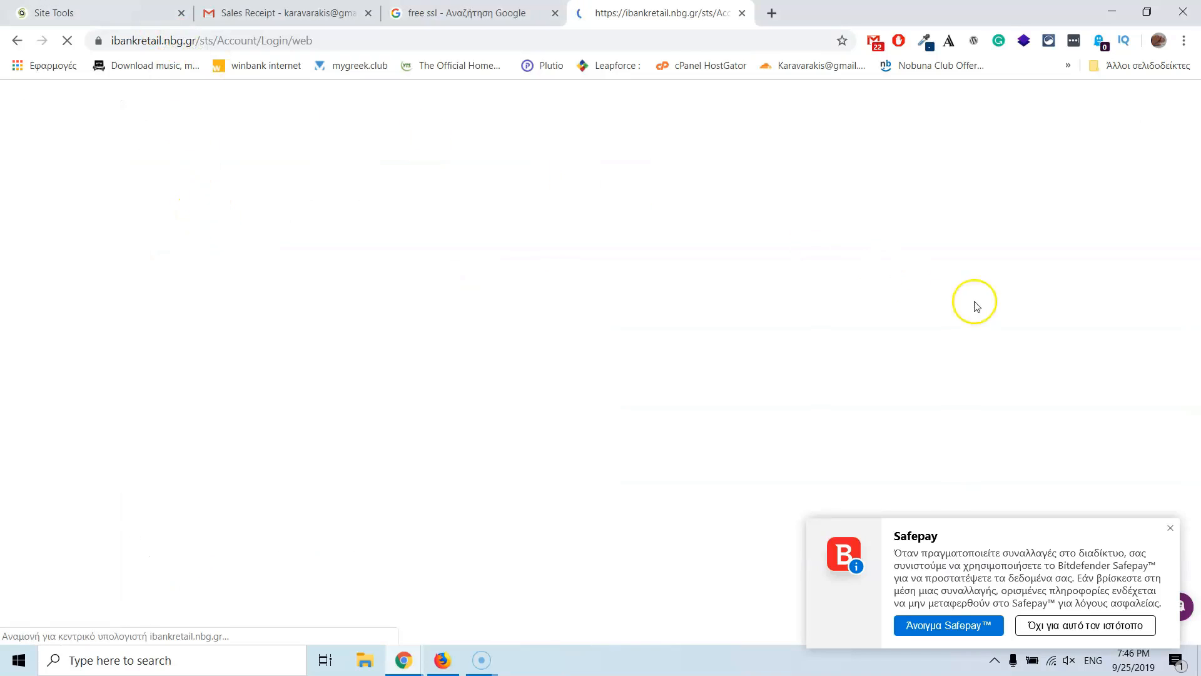
pyautogui.click(1167, 532)
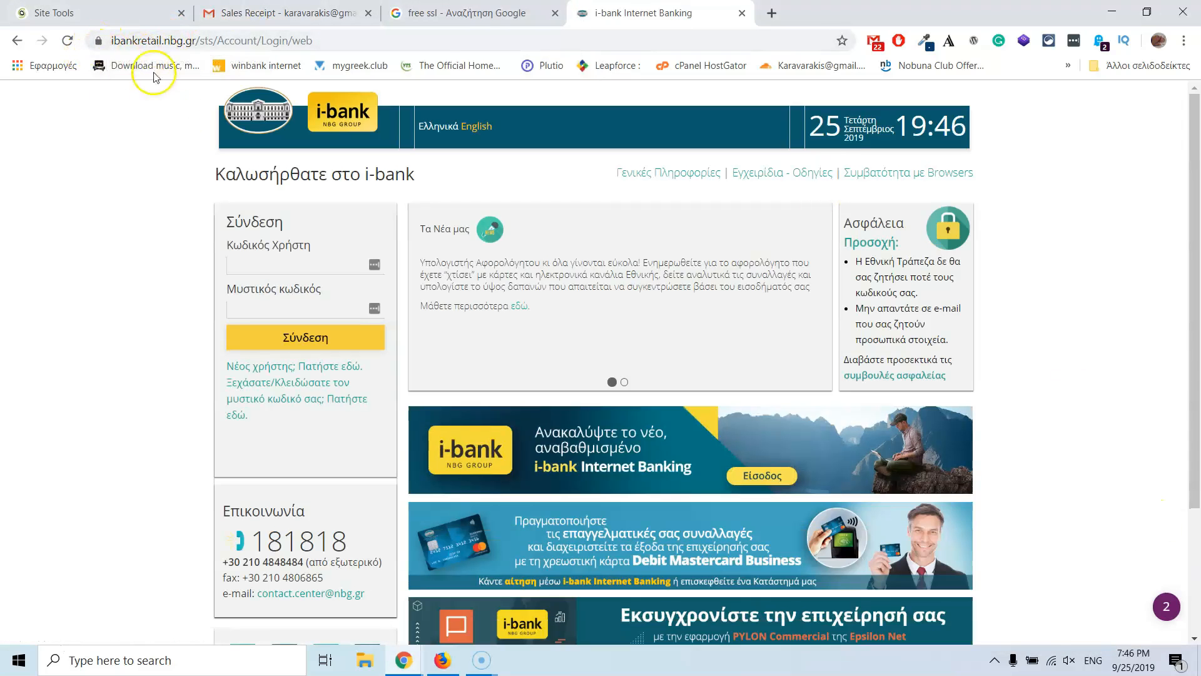
pyautogui.click(99, 49)
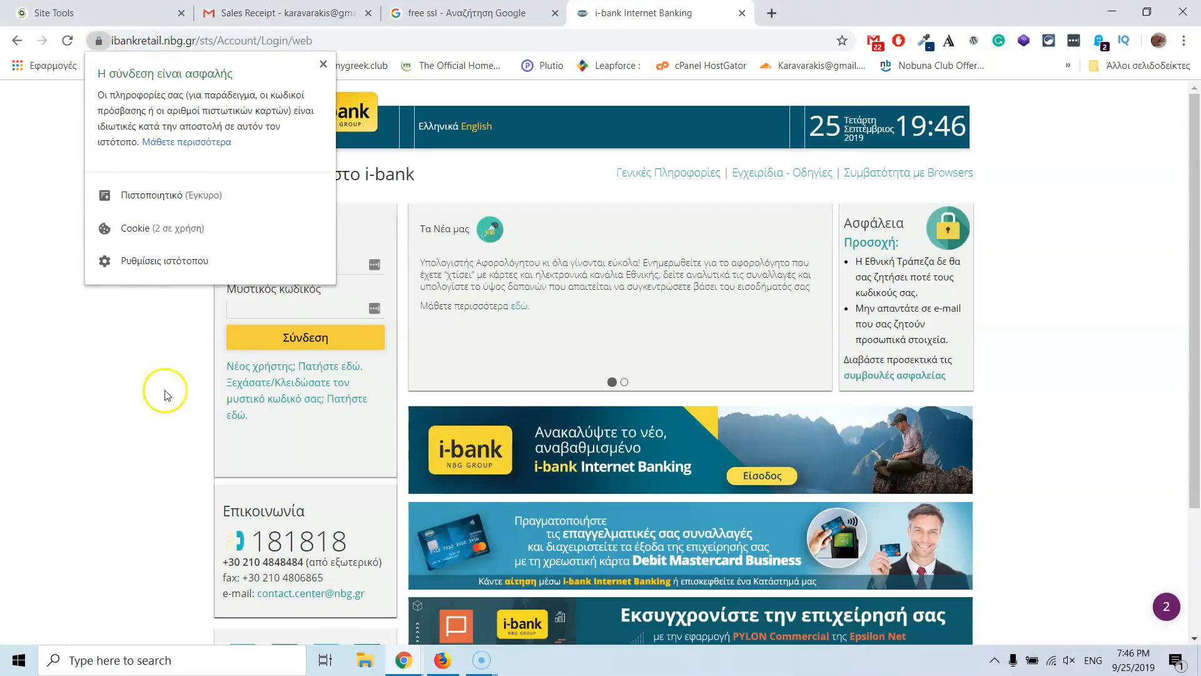
pyautogui.click(173, 410)
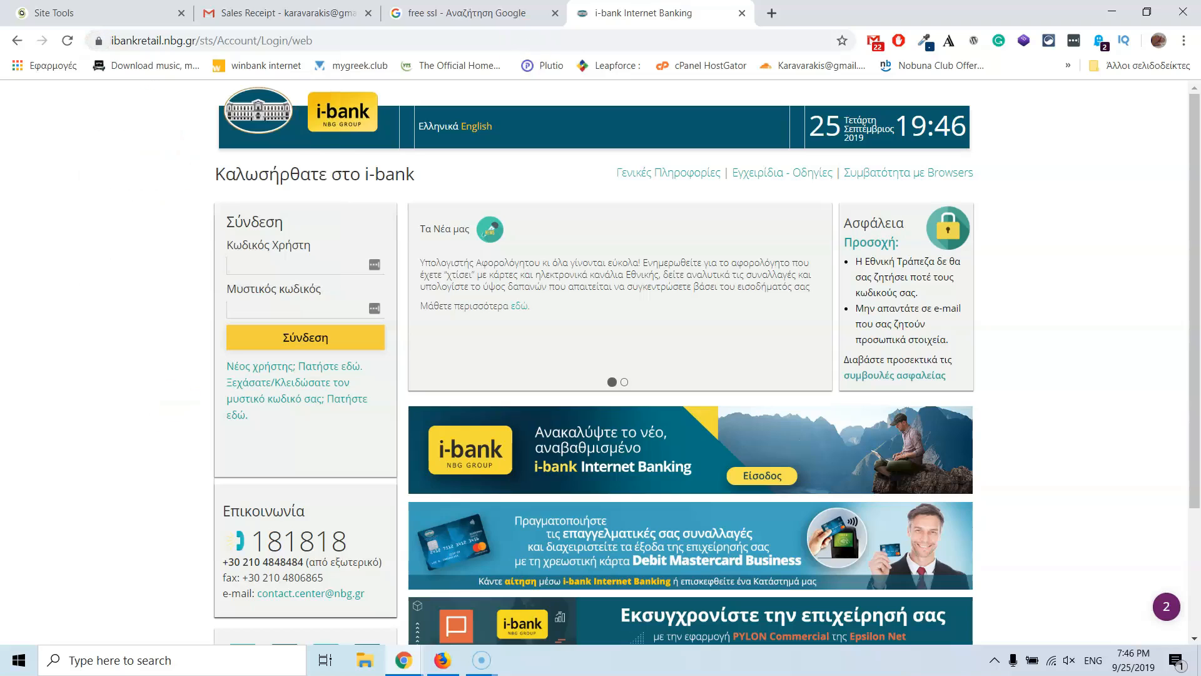
pyautogui.click(742, 12)
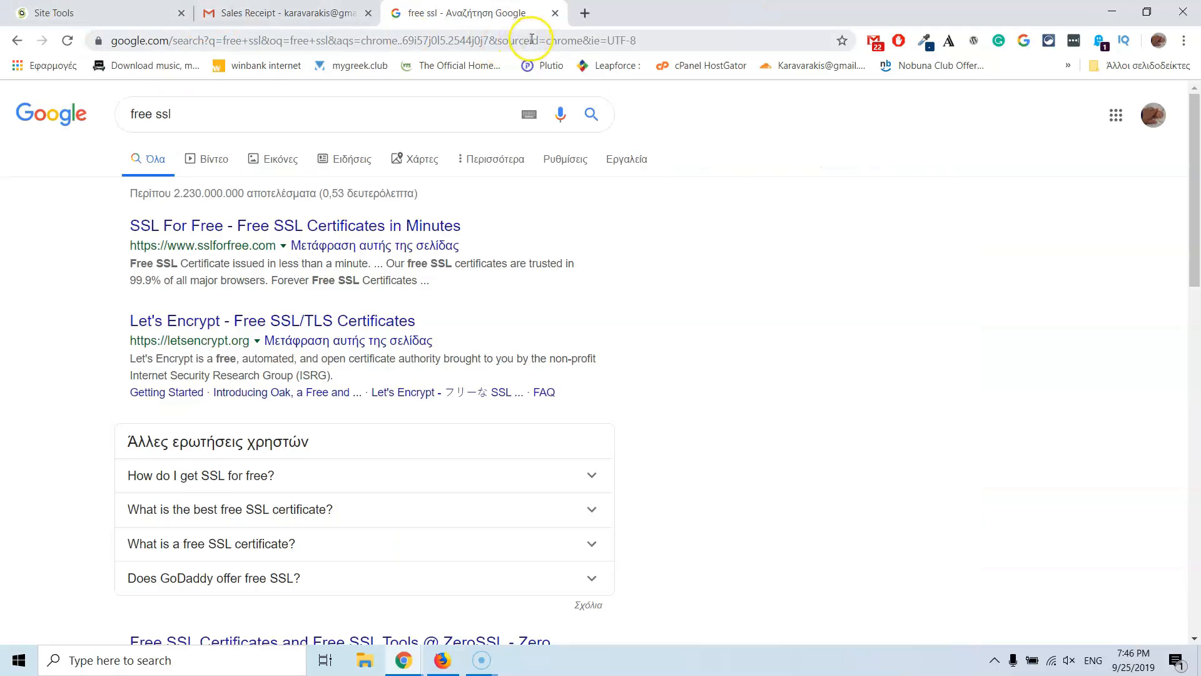
# Step: Hide the Firefox SiteGround order window and switch to Chrome's Site Tools SSL Manager tab
pyautogui.moveTo(445, 663)
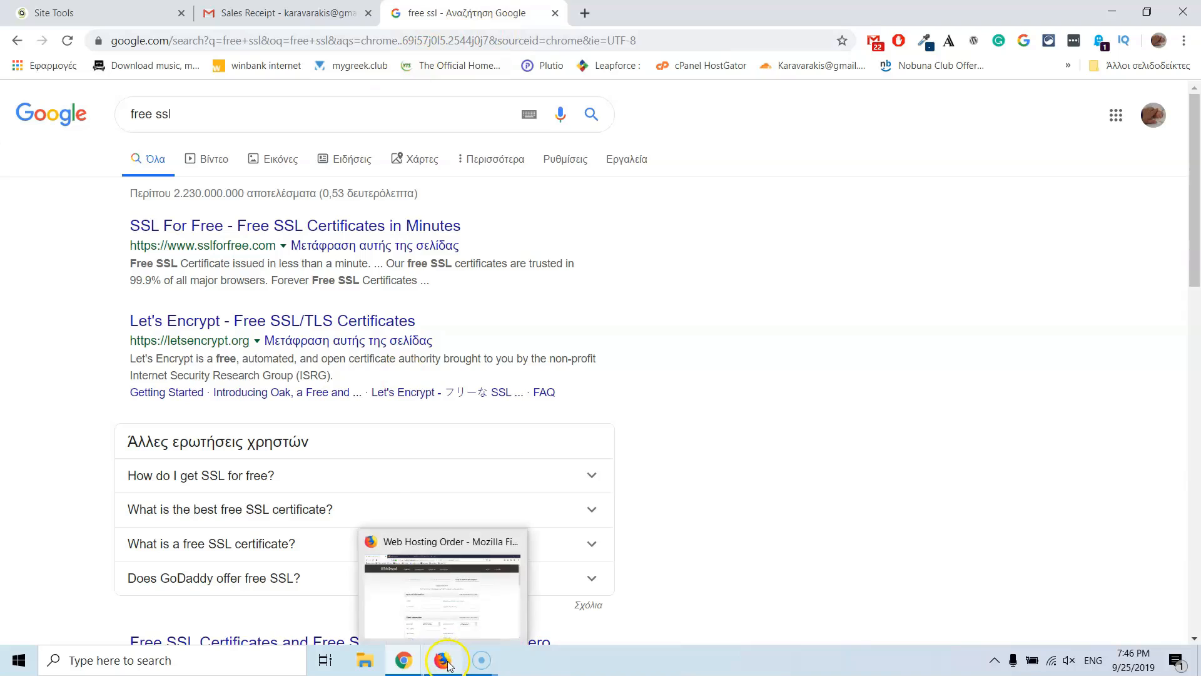
pyautogui.click(447, 621)
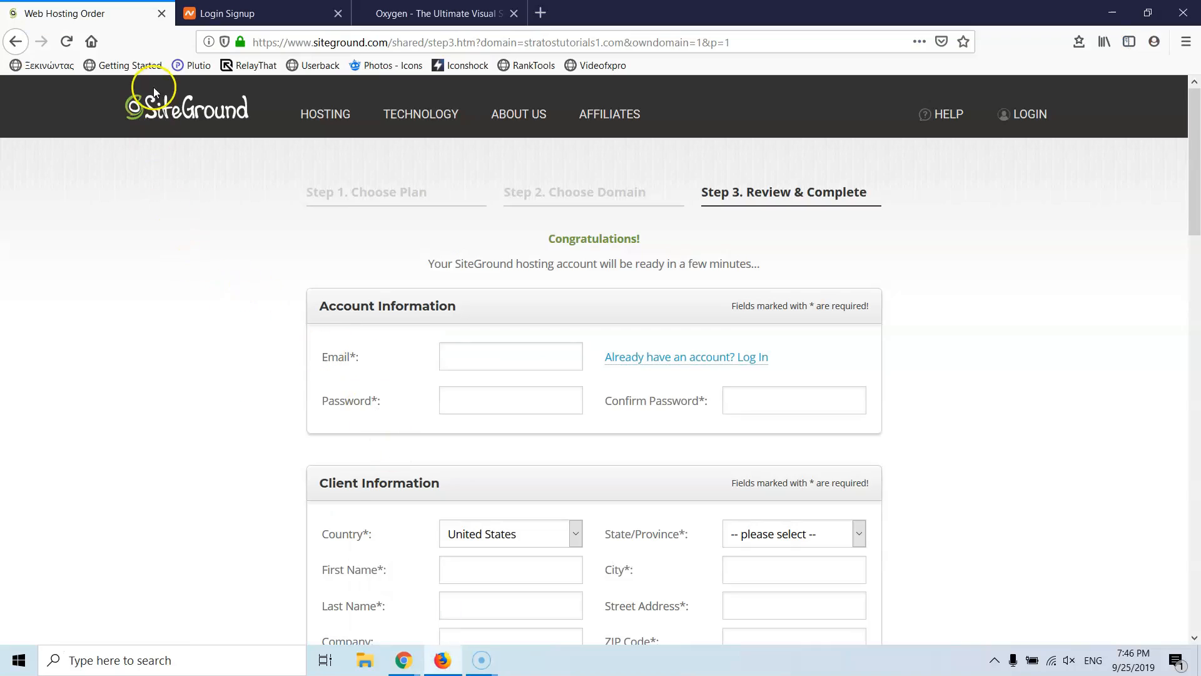
pyautogui.click(441, 663)
pyautogui.click(449, 661)
pyautogui.click(451, 661)
pyautogui.click(451, 660)
pyautogui.click(442, 658)
pyautogui.click(100, 12)
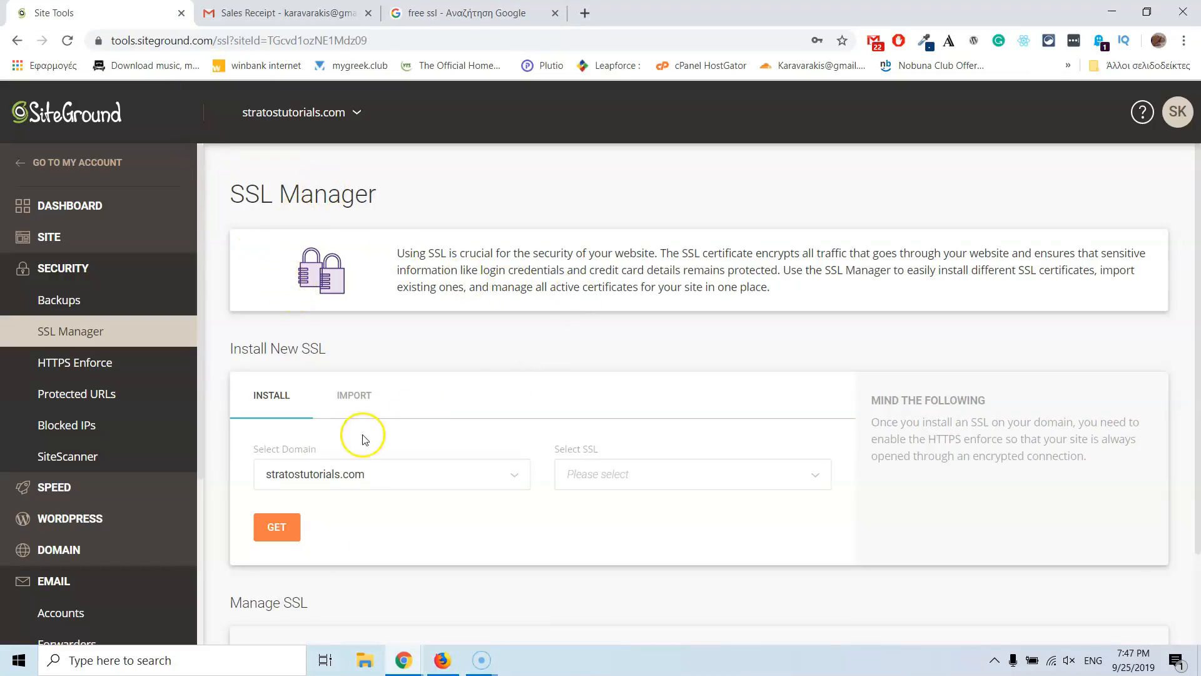
pyautogui.scroll(-2, 363, 428)
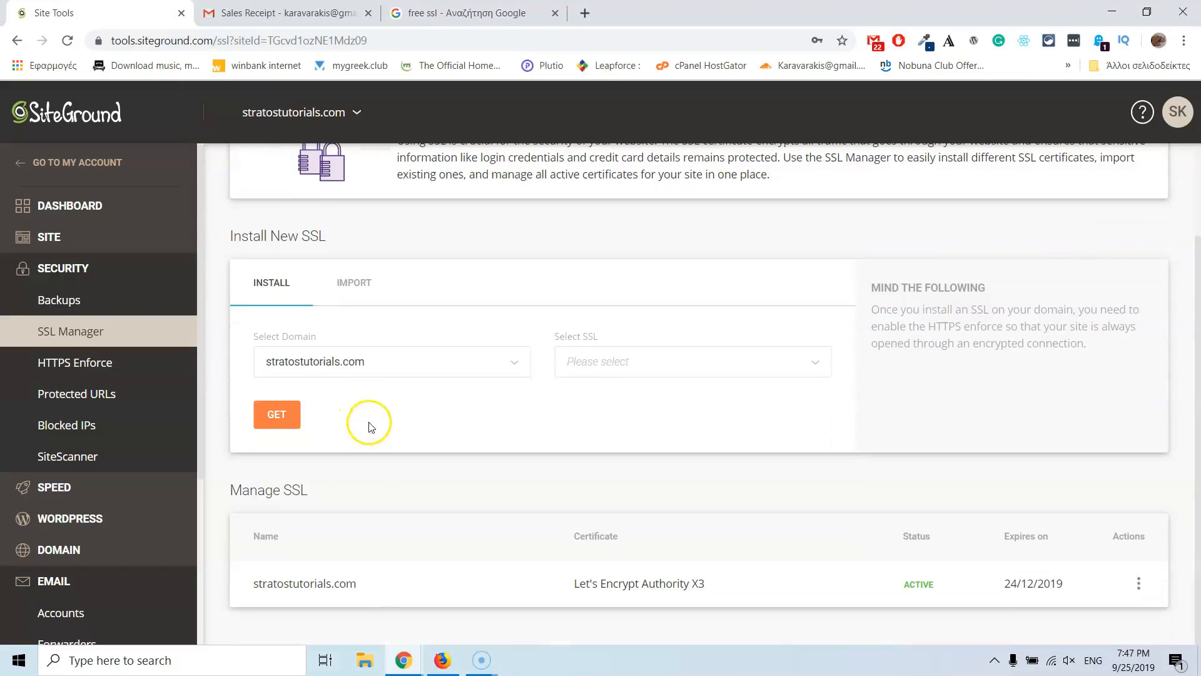
pyautogui.click(384, 368)
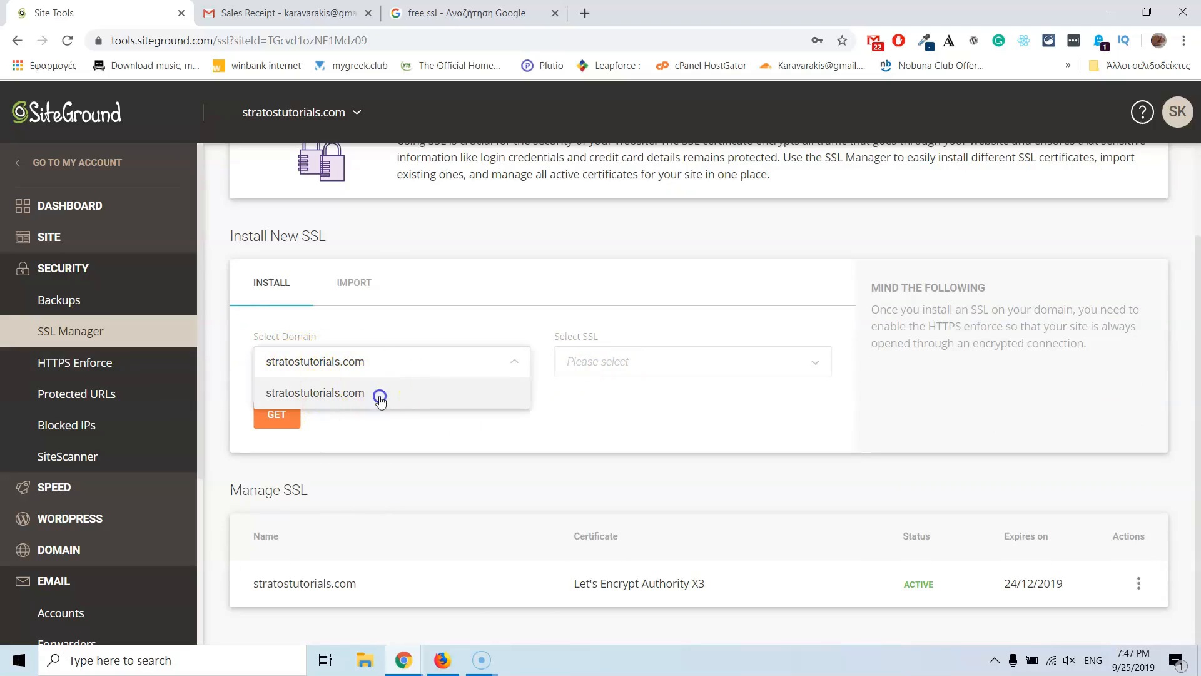
pyautogui.click(379, 398)
pyautogui.click(638, 363)
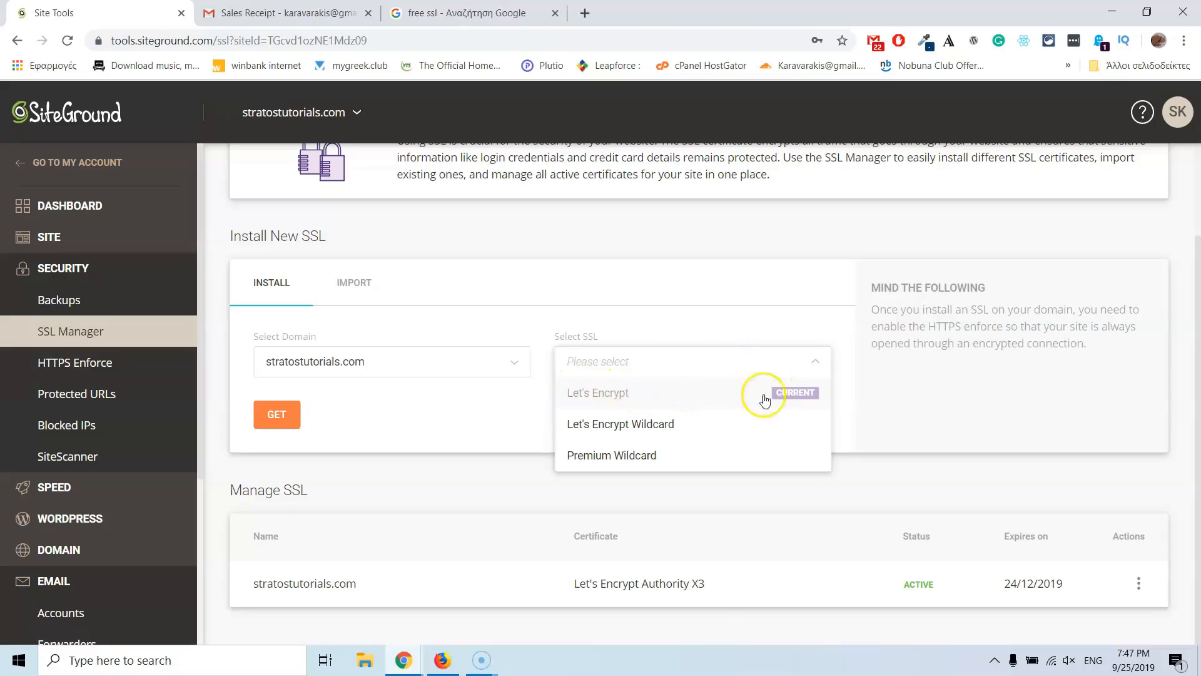
pyautogui.click(712, 319)
pyautogui.click(603, 363)
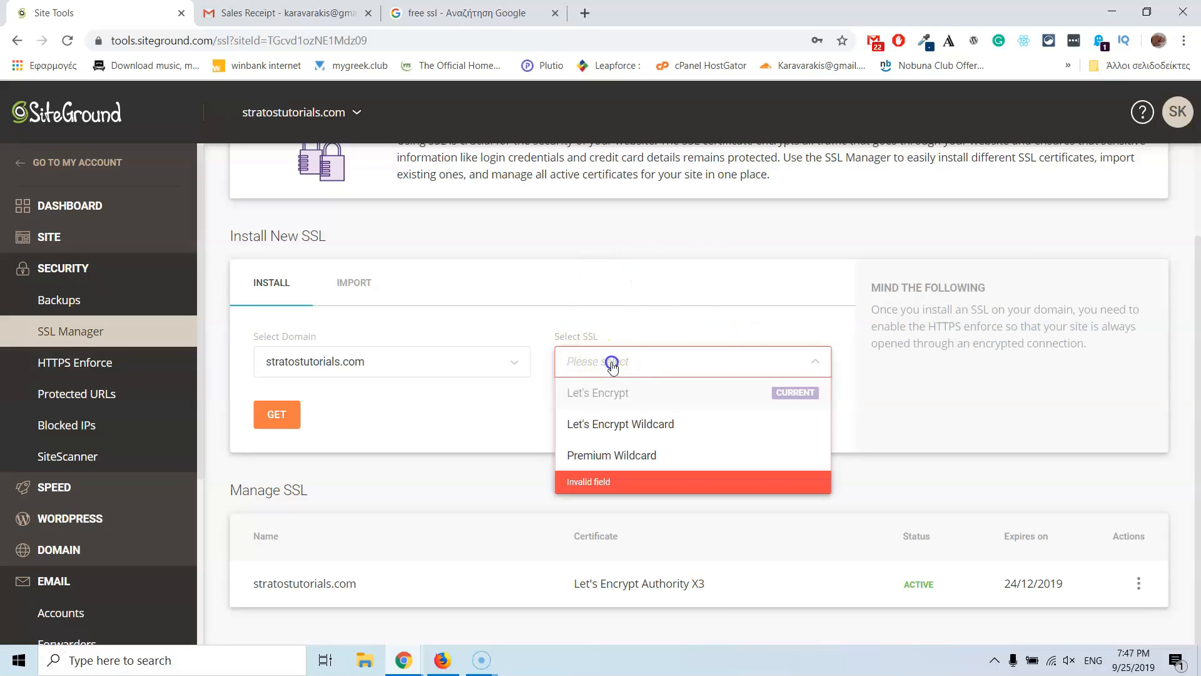
pyautogui.click(594, 268)
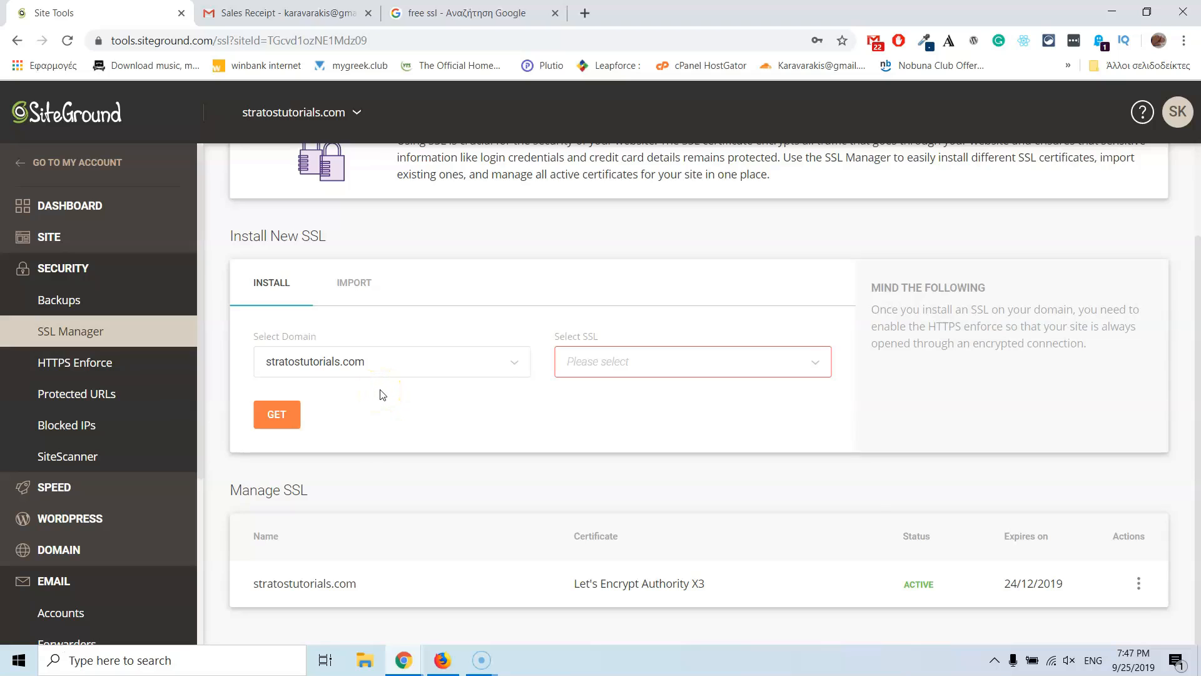
pyautogui.scroll(1, 382, 394)
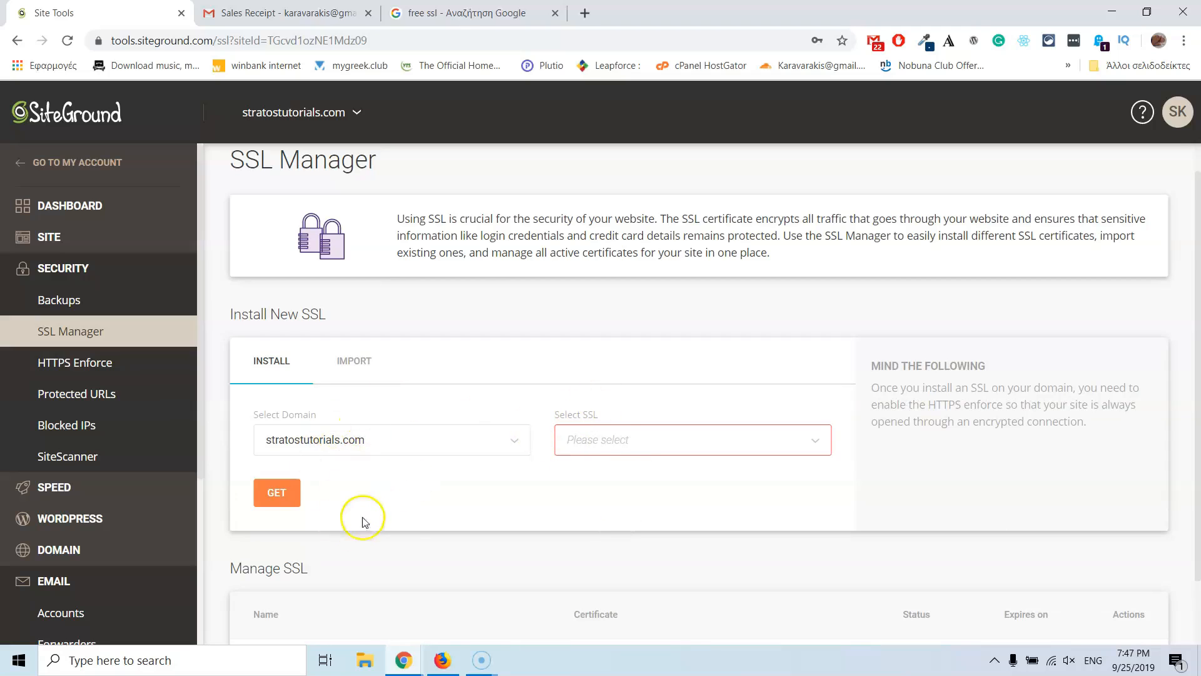
pyautogui.click(613, 446)
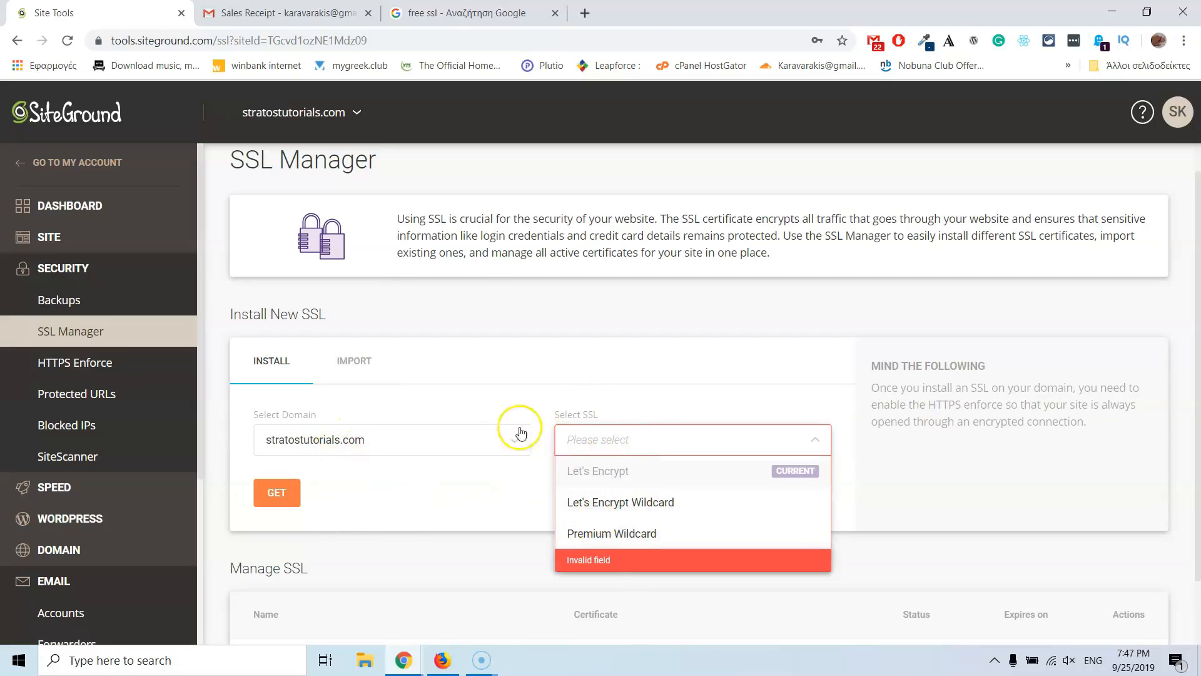
pyautogui.click(485, 494)
pyautogui.scroll(-1, 571, 480)
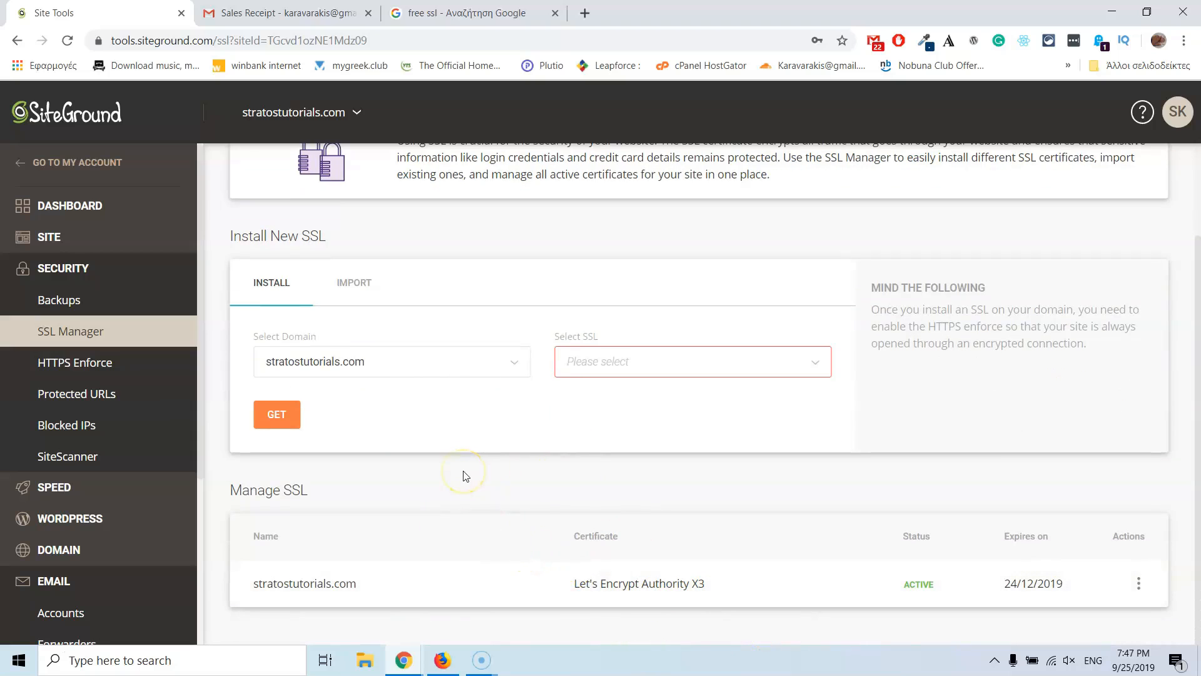
pyautogui.scroll(2, 464, 476)
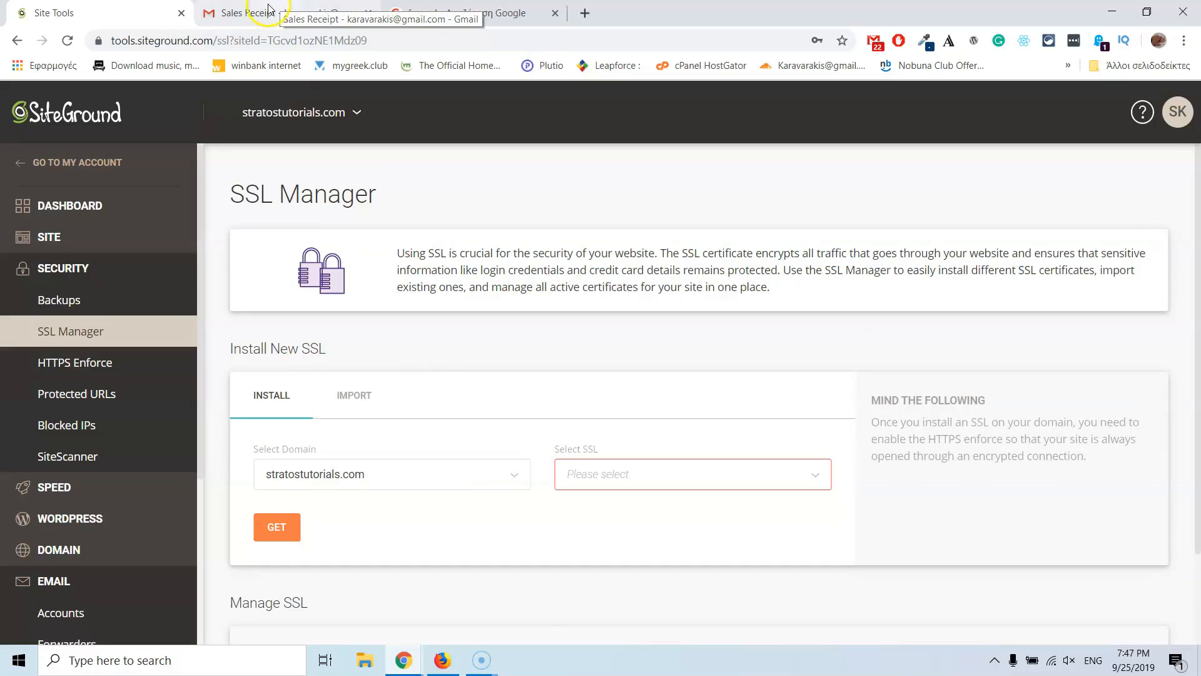
# Step: In File Explorer, browse This PC > Windows (C:) > Windows > System32
pyautogui.click(366, 663)
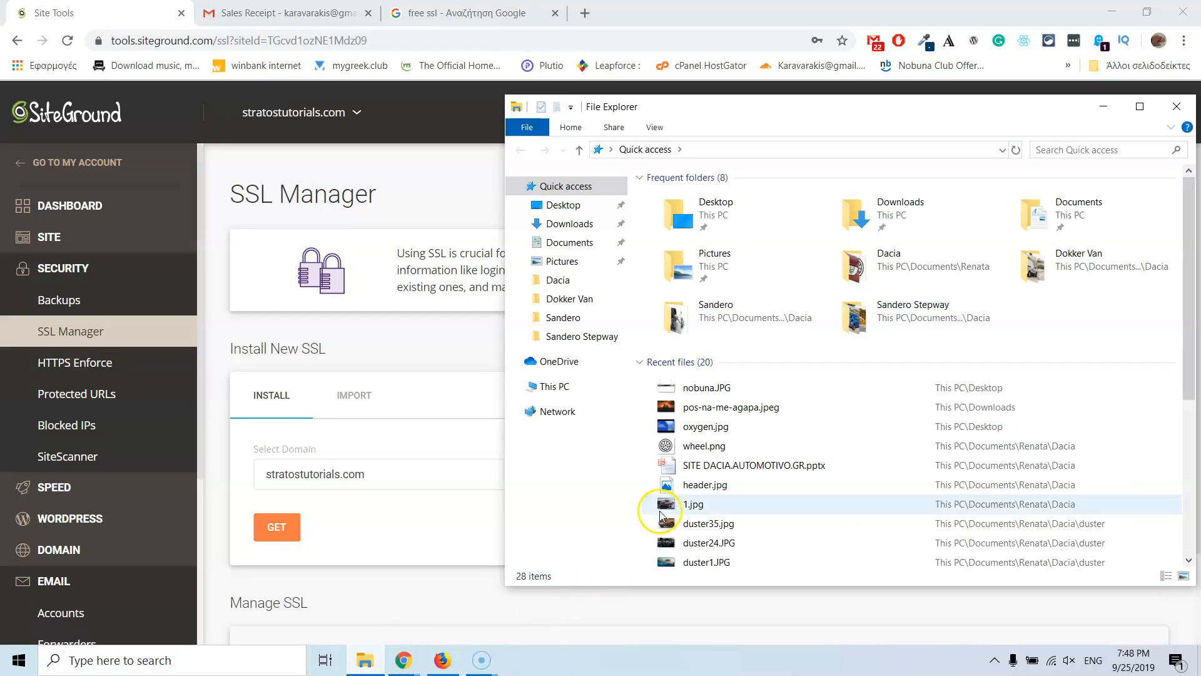
pyautogui.click(556, 387)
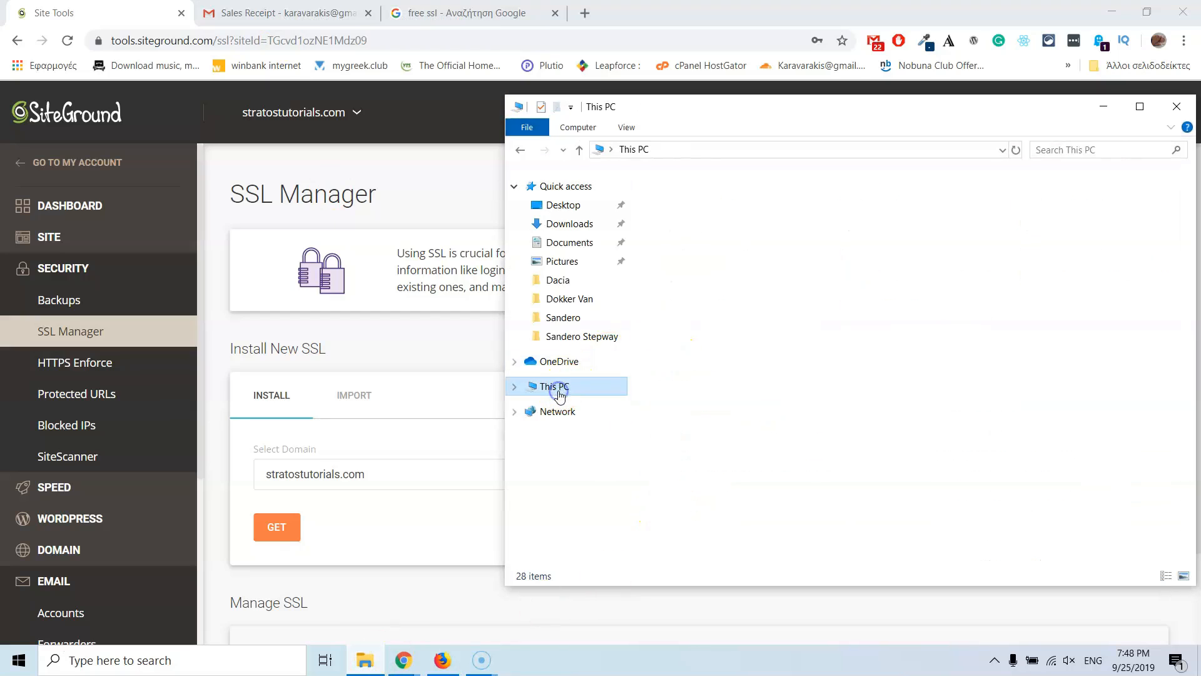
pyautogui.doubleClick(668, 408)
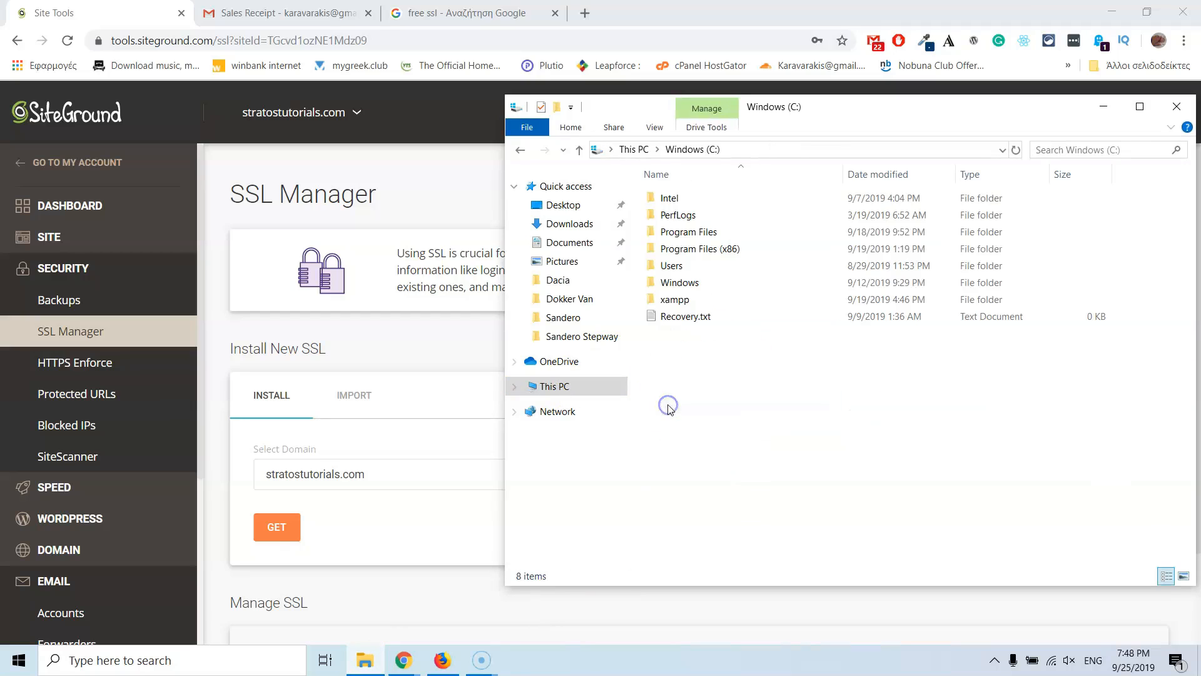
pyautogui.doubleClick(682, 285)
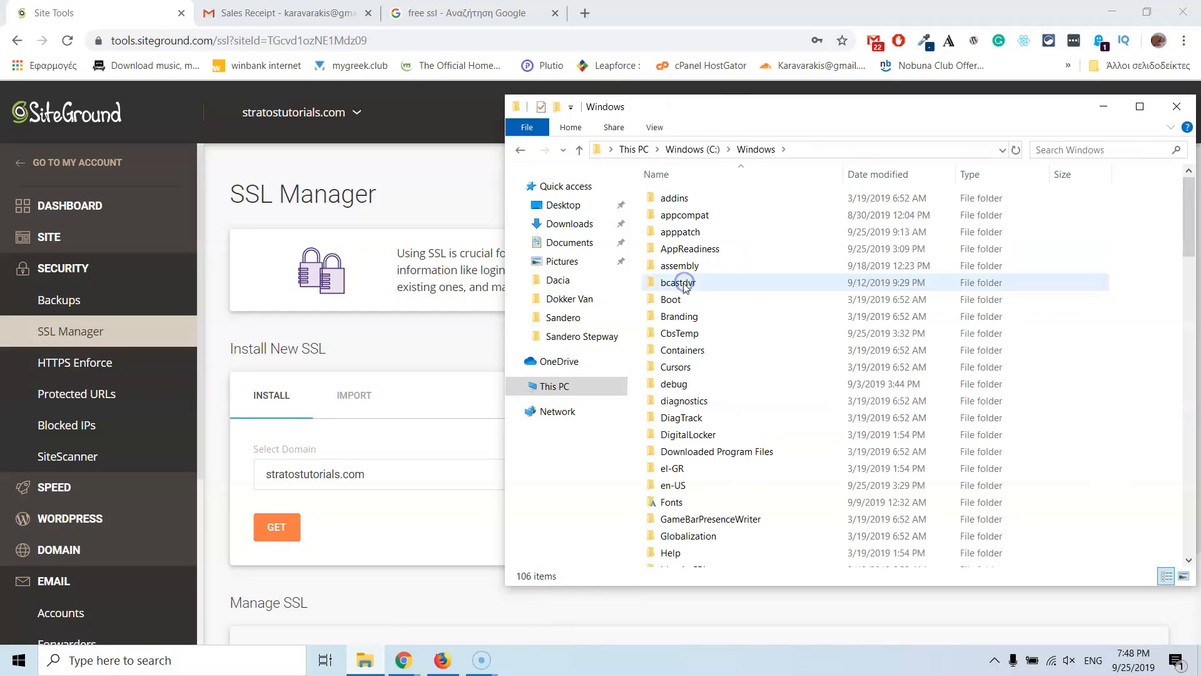
pyautogui.click(667, 418)
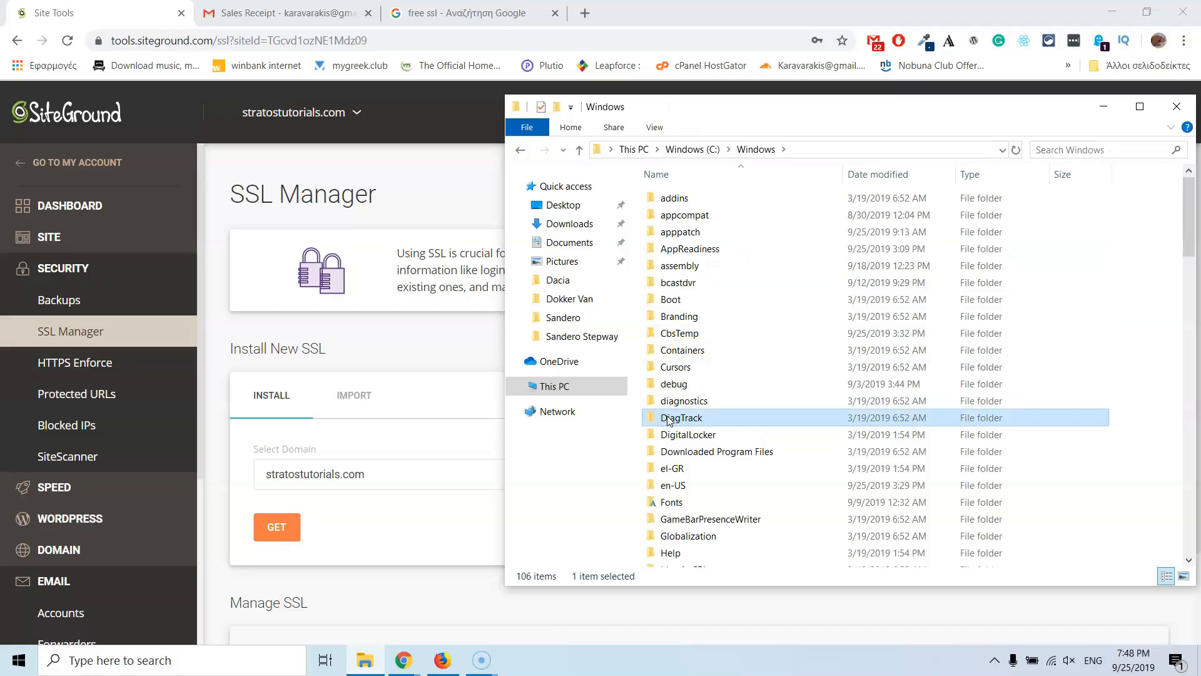
pyautogui.press('s')
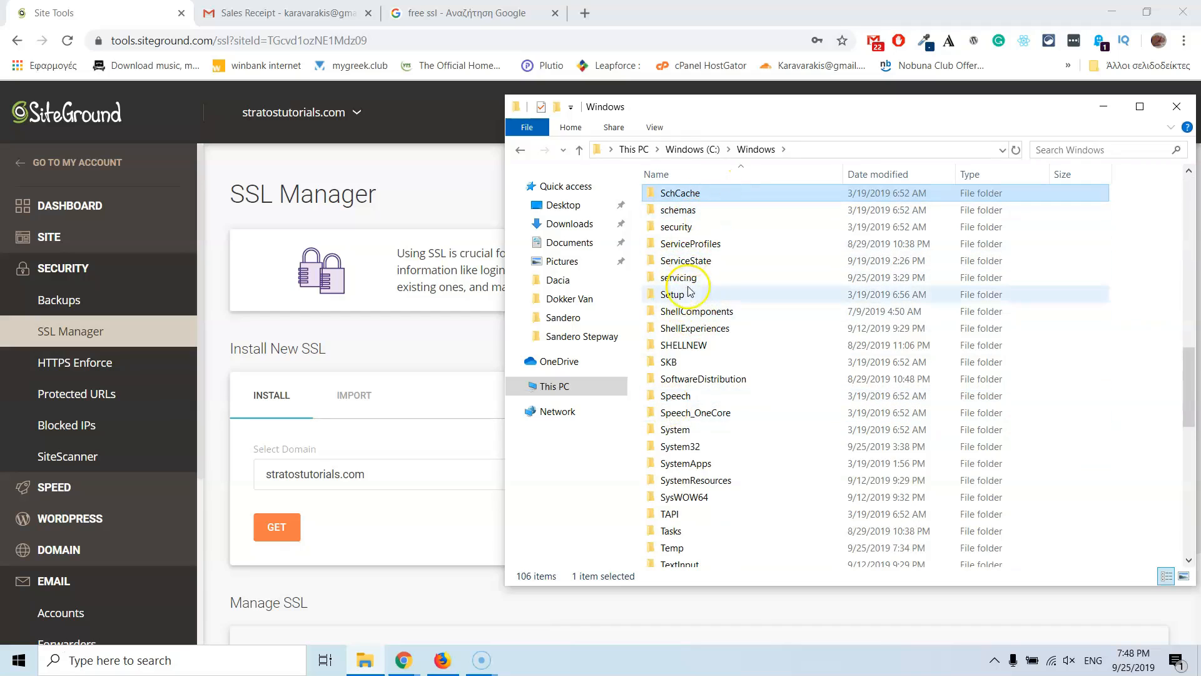
pyautogui.doubleClick(699, 446)
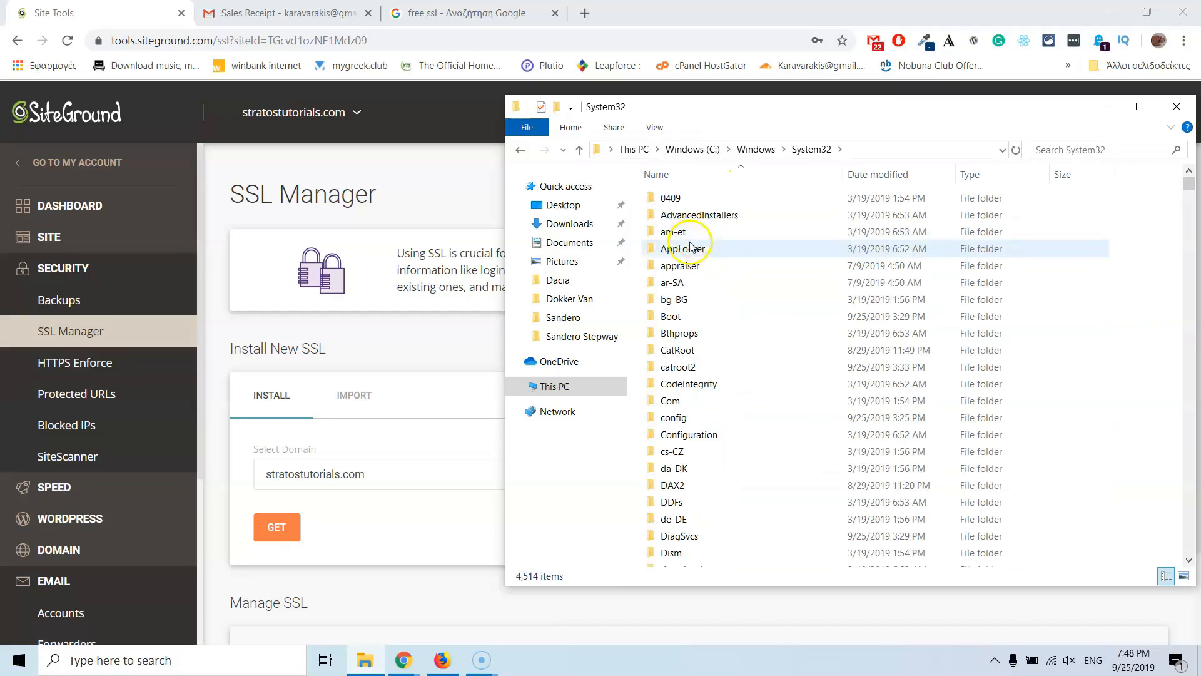
# Step: Continue into drivers > etc and bring up the context menu for the hosts file
pyautogui.press('d')
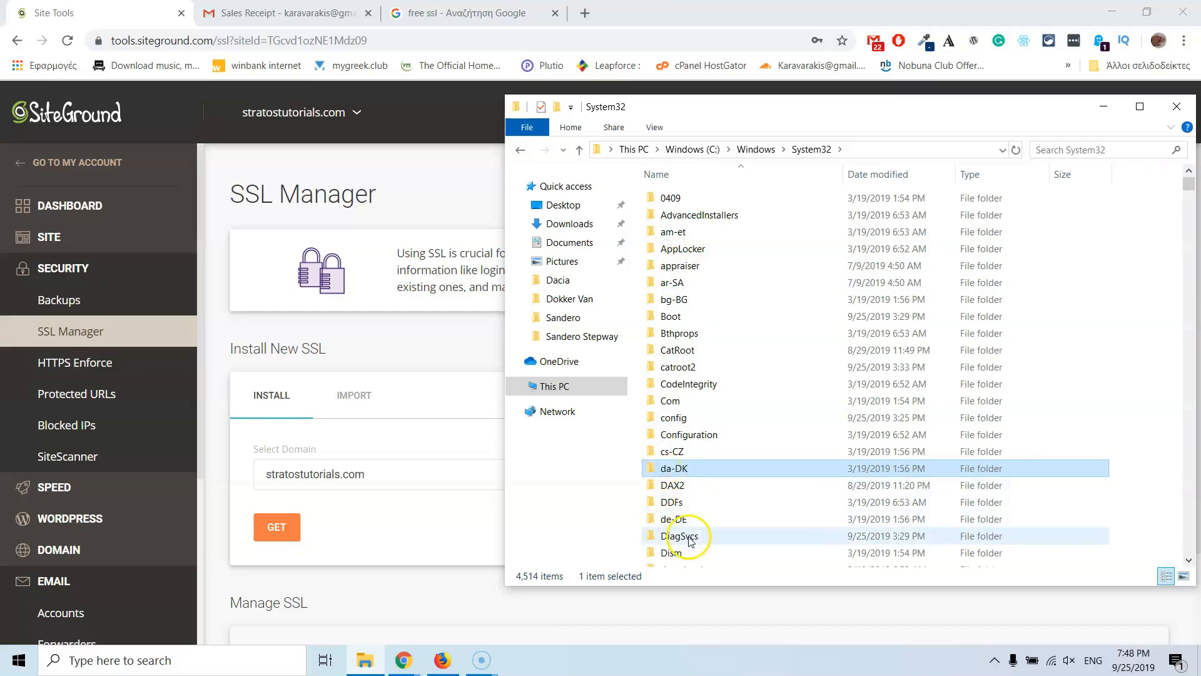
pyautogui.scroll(-2, 690, 539)
pyautogui.scroll(-1, 691, 522)
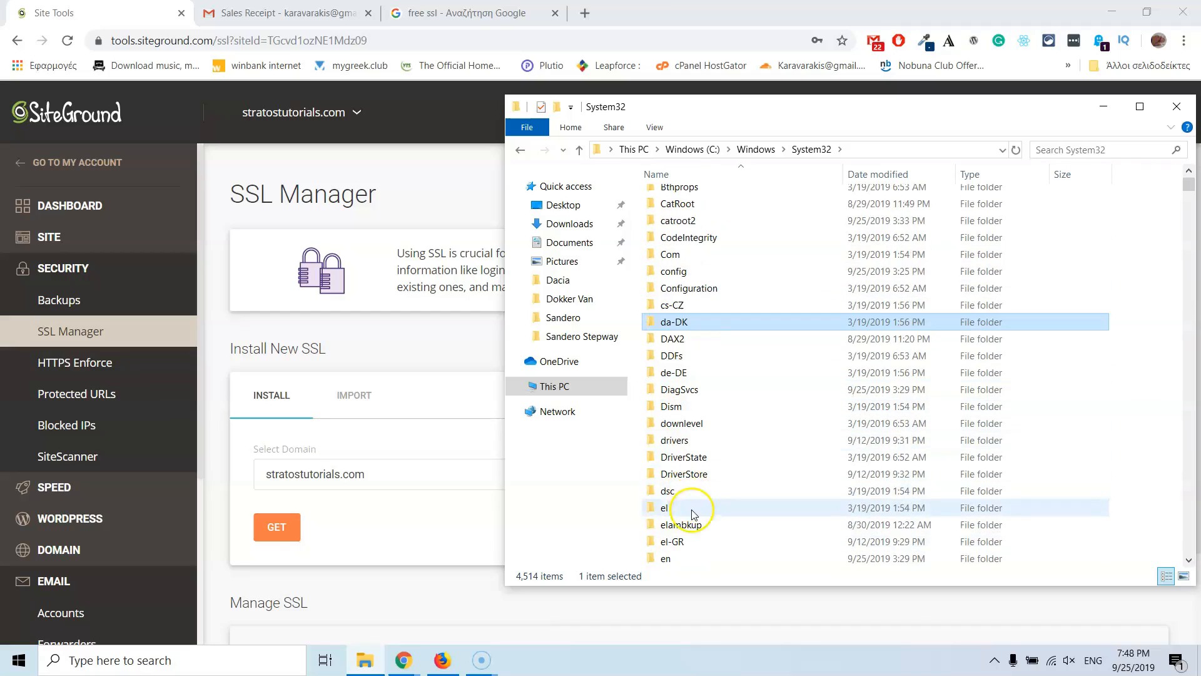
pyautogui.doubleClick(682, 443)
pyautogui.doubleClick(673, 247)
pyautogui.click(671, 199)
pyautogui.rightClick(677, 202)
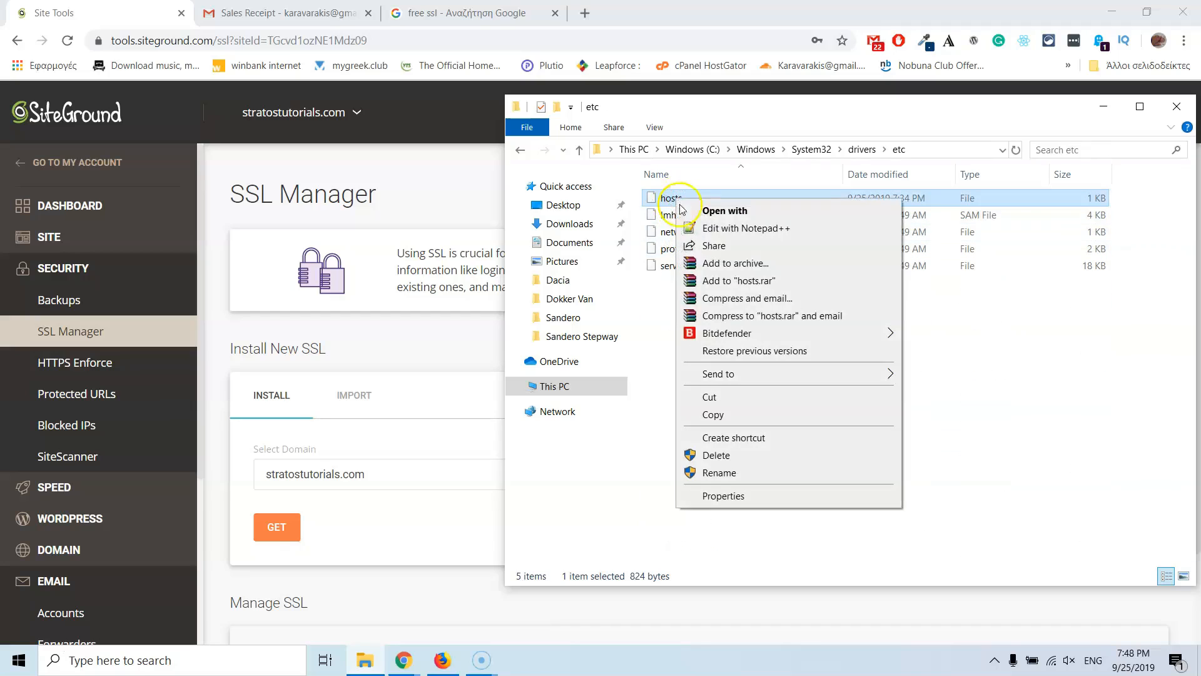
# Step: Edit the hosts file with Notepad++, move the editor aside, and return to the Site Tools tab
pyautogui.click(745, 230)
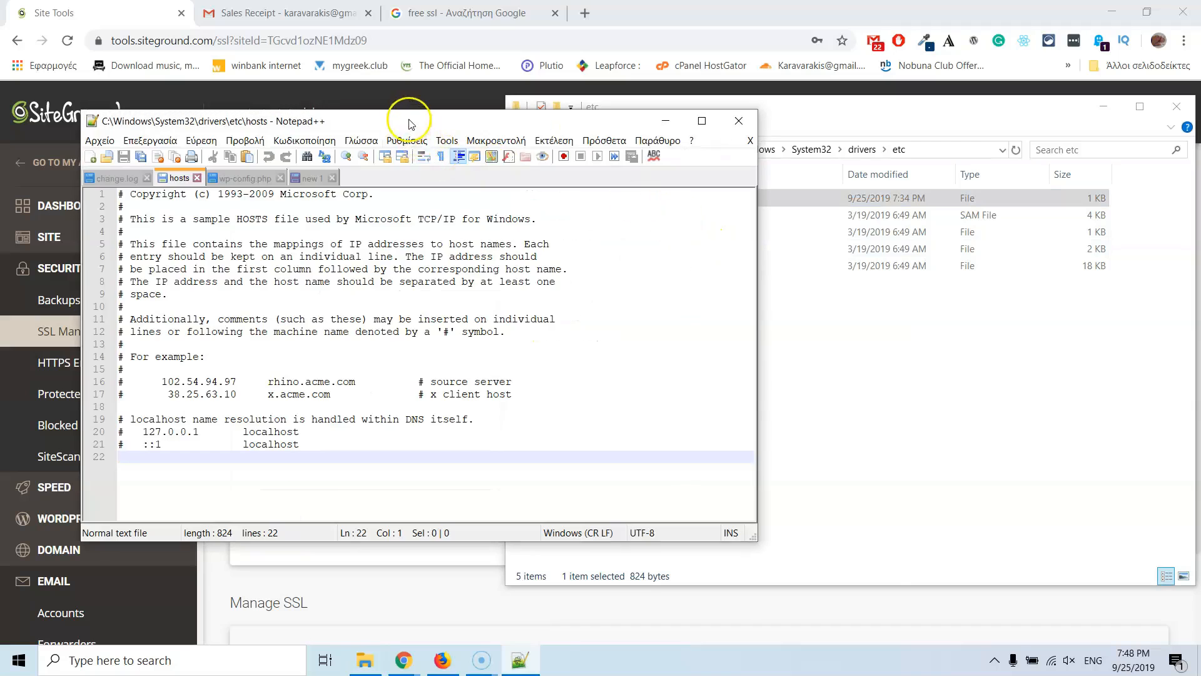
pyautogui.moveTo(411, 123); pyautogui.dragTo(542, 195)
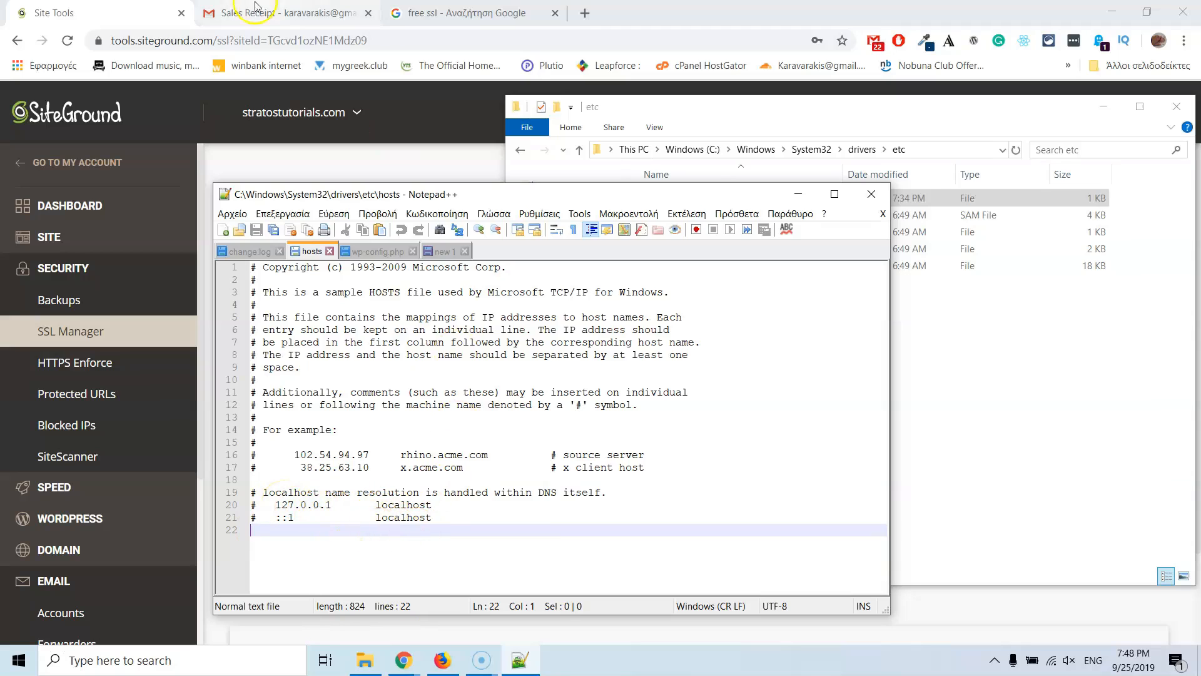
pyautogui.click(100, 16)
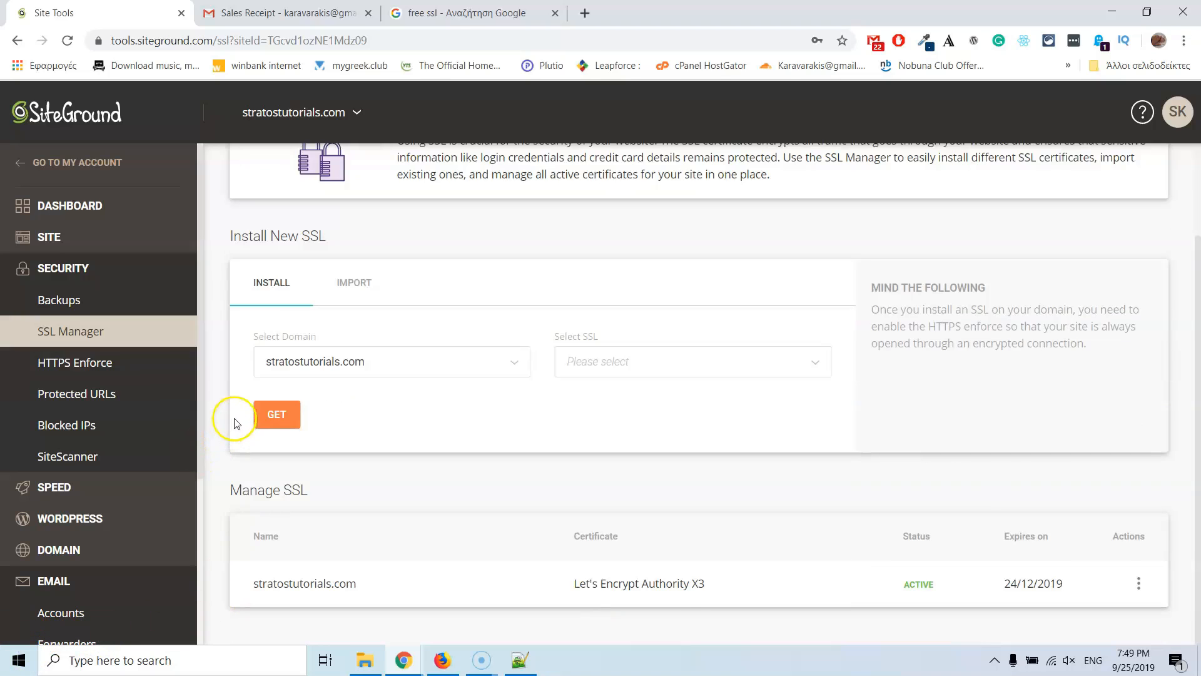
# Step: Copy the IP address 35.204.115.119 from Site Information on the Site Tools dashboard
pyautogui.scroll(3, 236, 423)
pyautogui.click(90, 206)
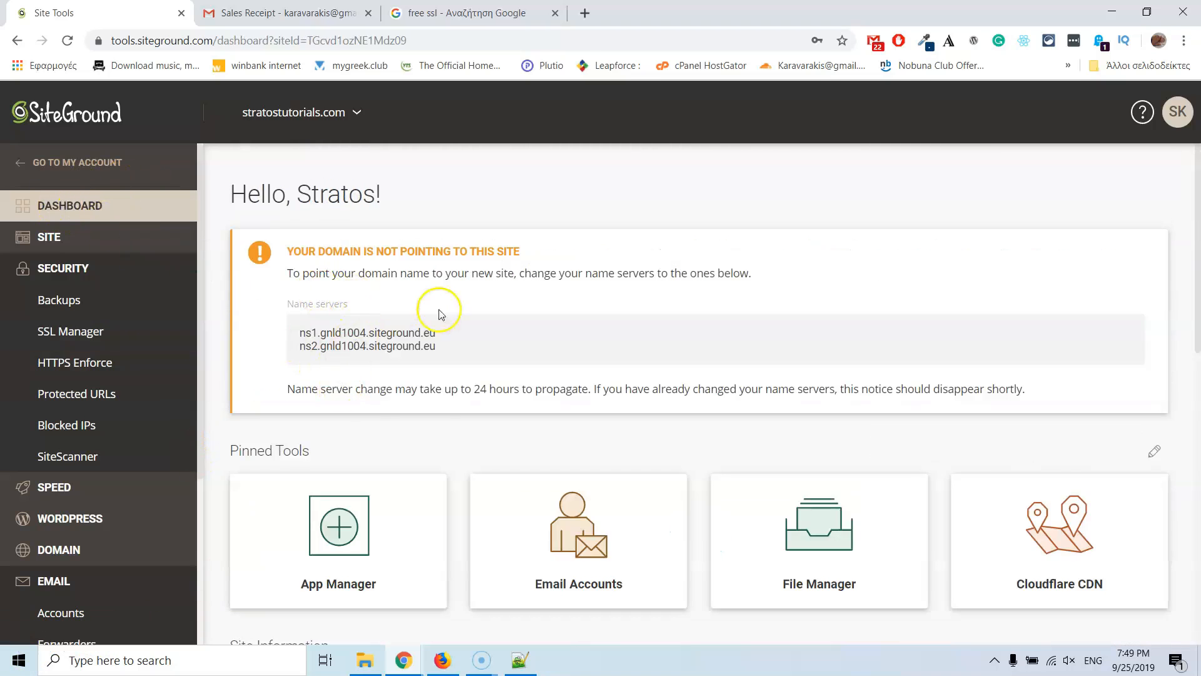
pyautogui.scroll(-6, 438, 350)
pyautogui.moveTo(509, 396); pyautogui.dragTo(417, 398)
pyautogui.hotkey('ctrl', 'c')
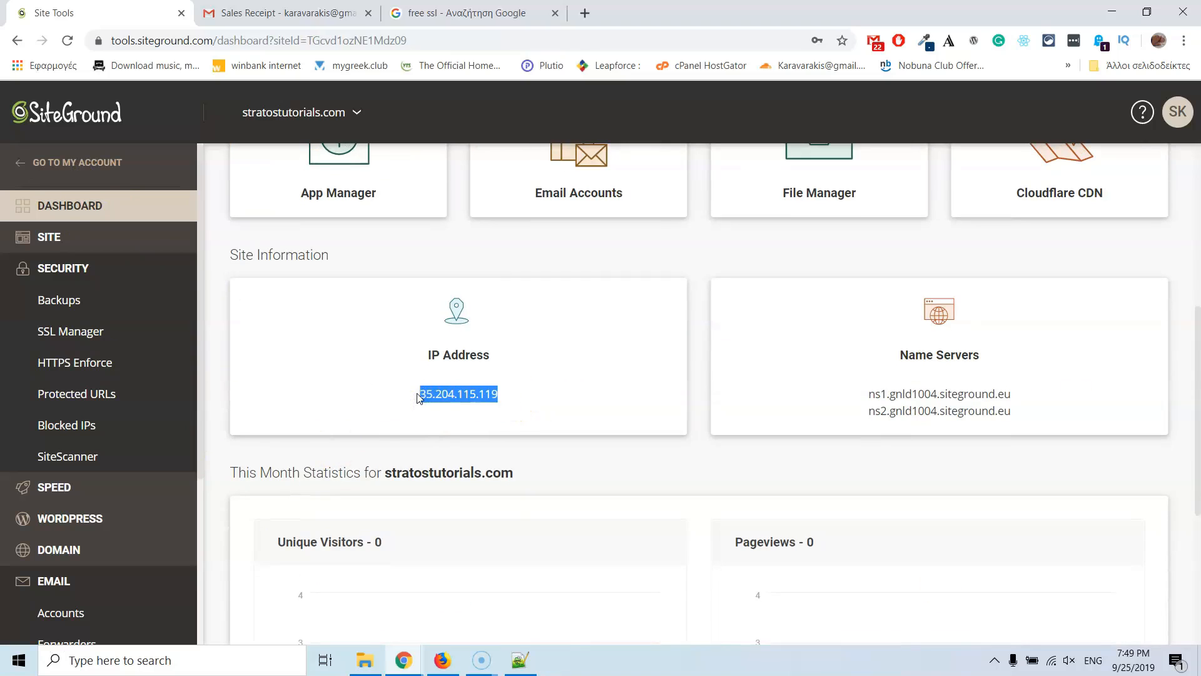
pyautogui.click(520, 660)
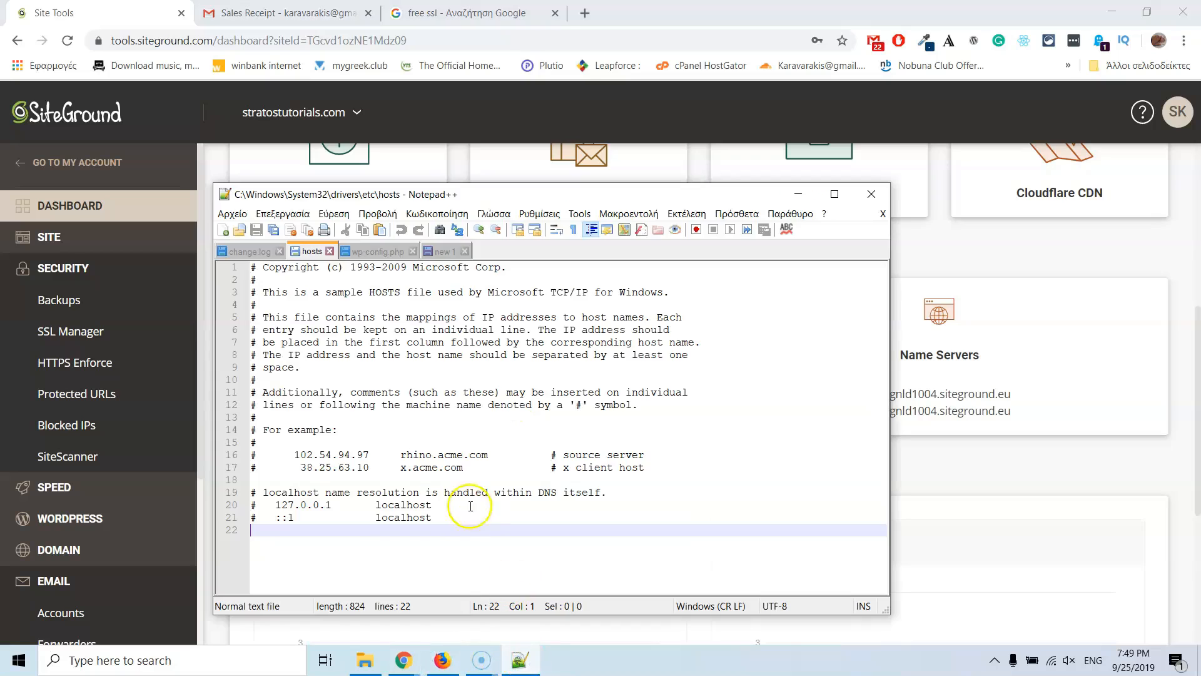
pyautogui.hotkey('ctrl', 'v')
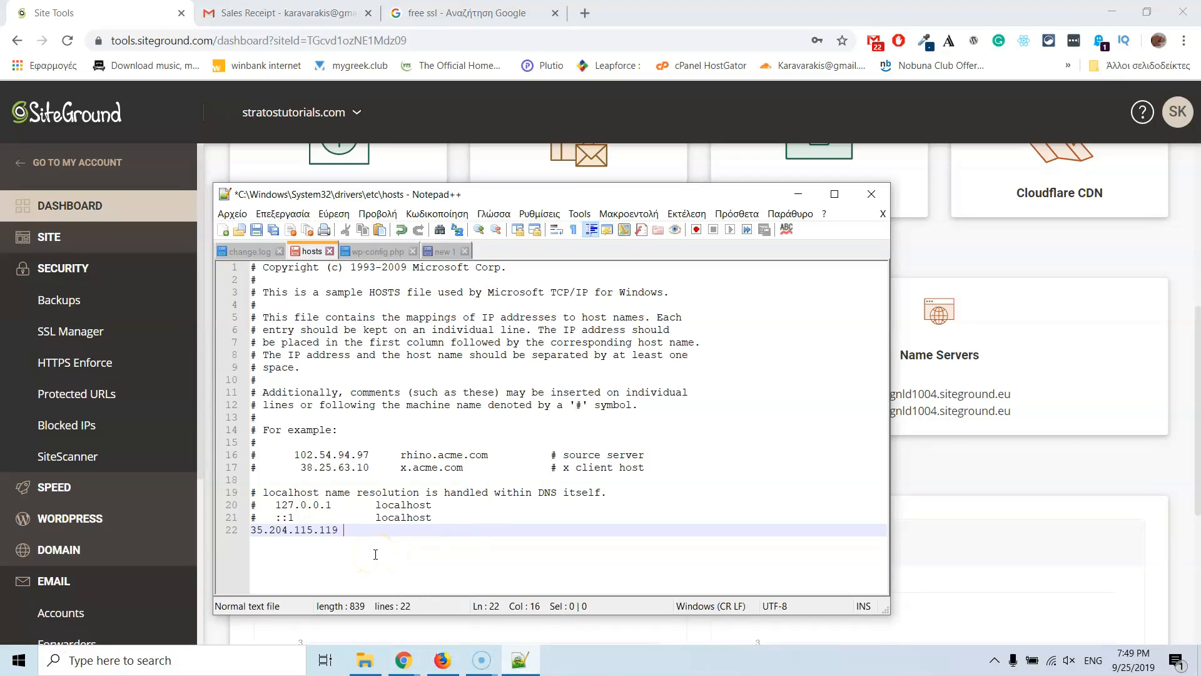
pyautogui.write('stratostutorials.com')
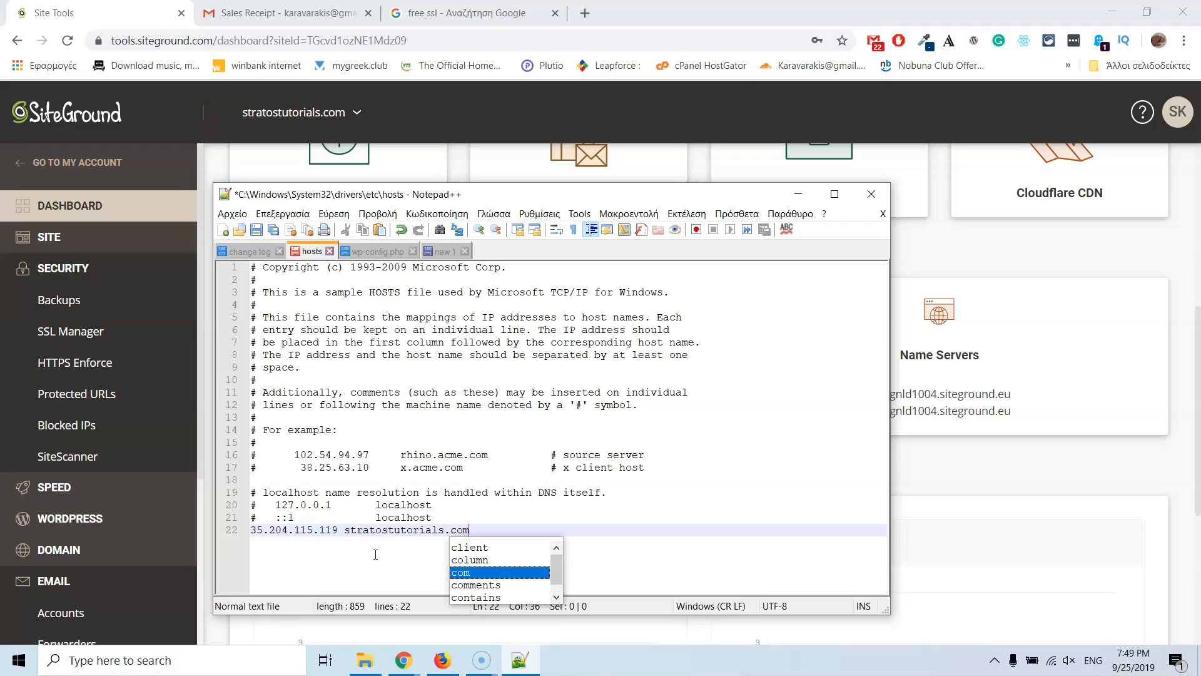
pyautogui.press('Return')
pyautogui.press('Return')
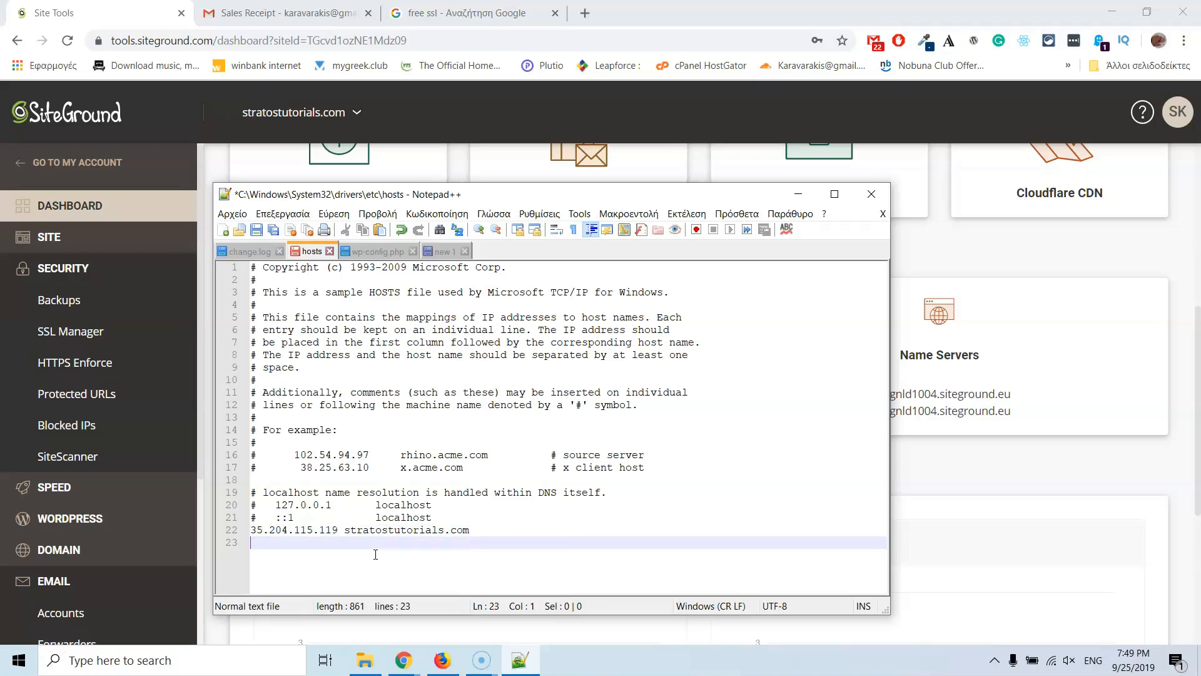
pyautogui.write('www')
pyautogui.write('.s')
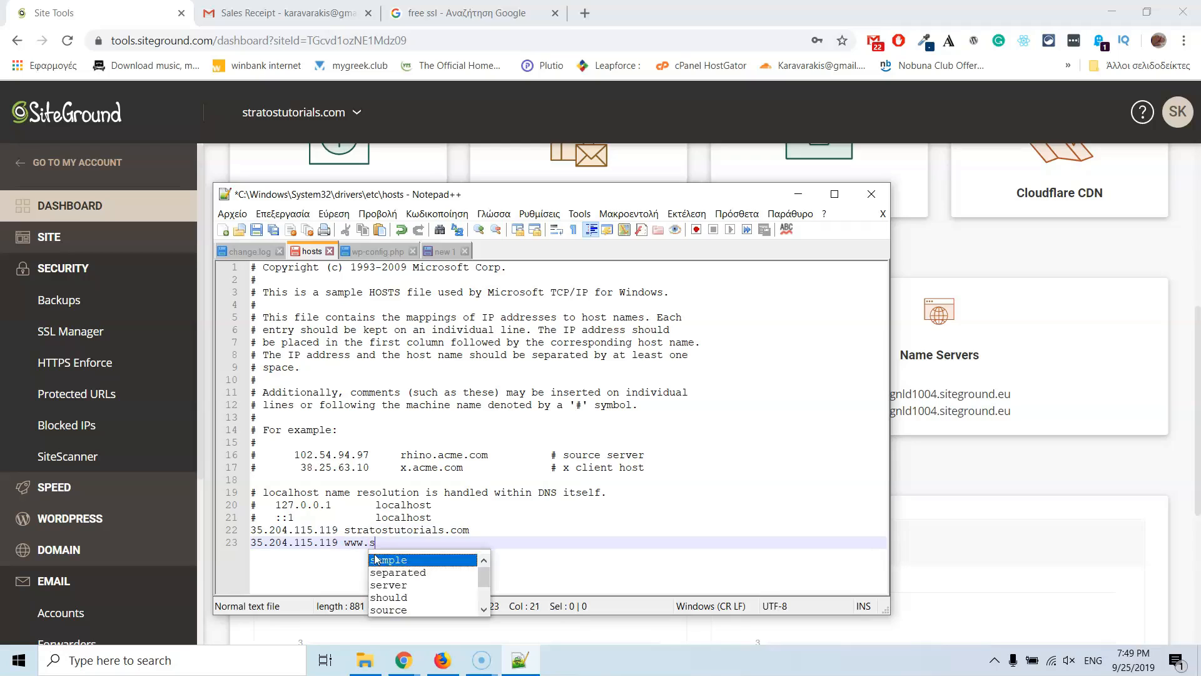
pyautogui.write('tratost')
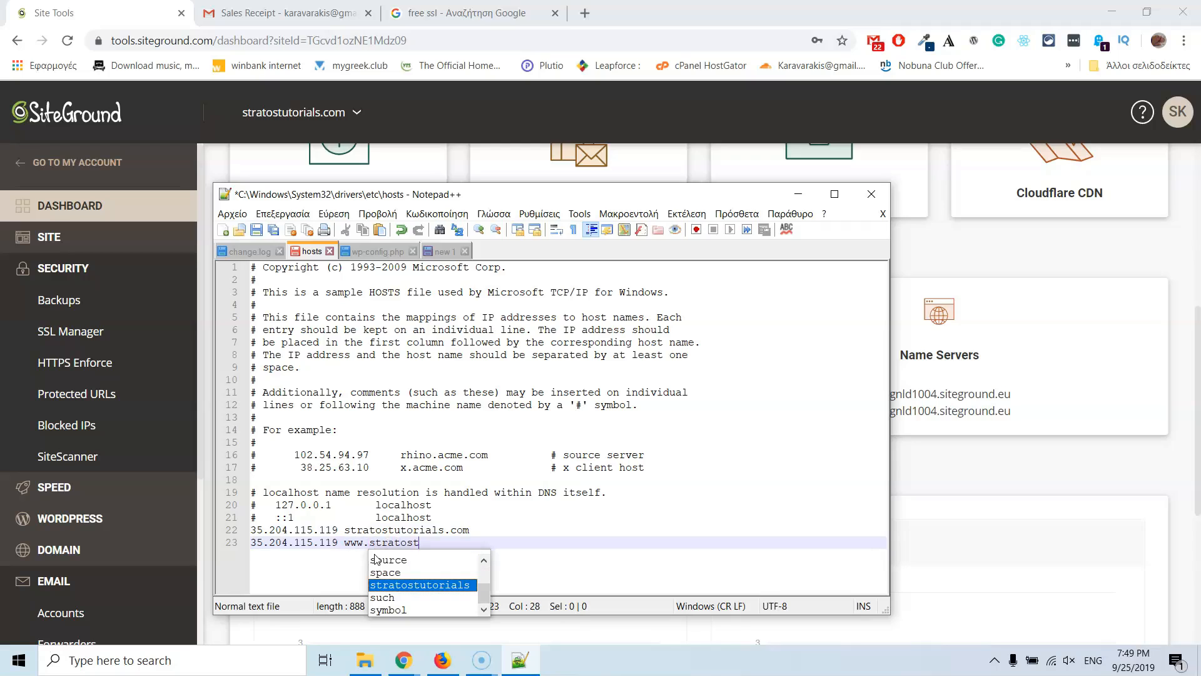
pyautogui.write('utorials.com')
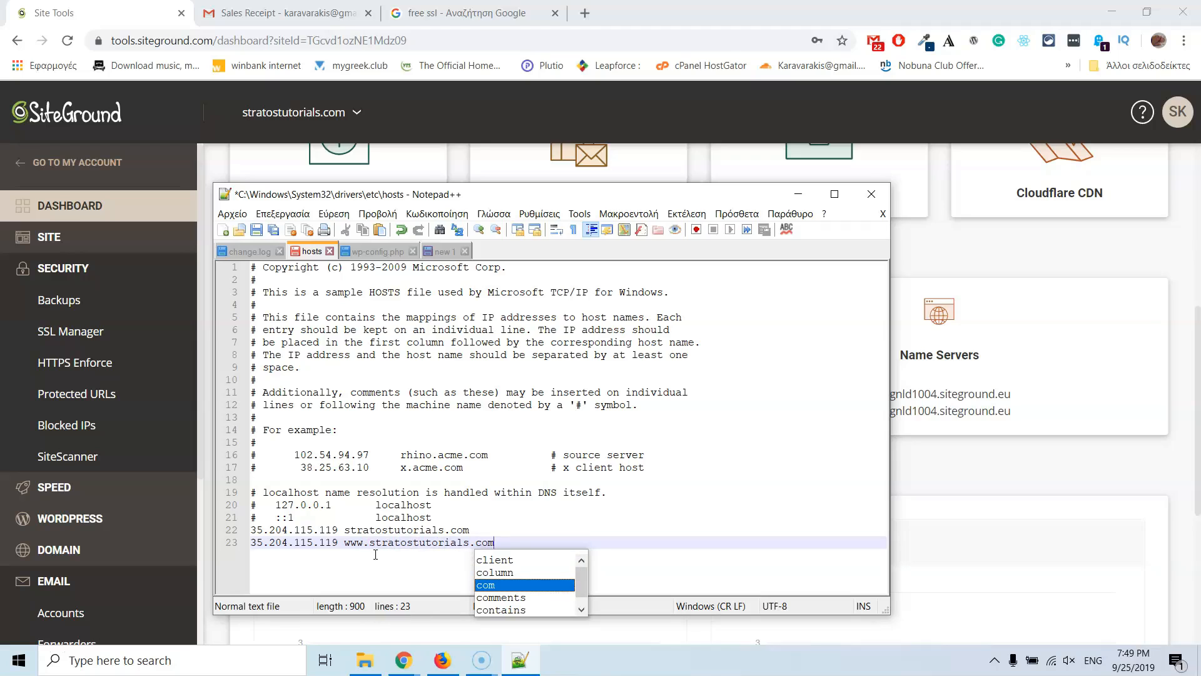
pyautogui.click(113, 665)
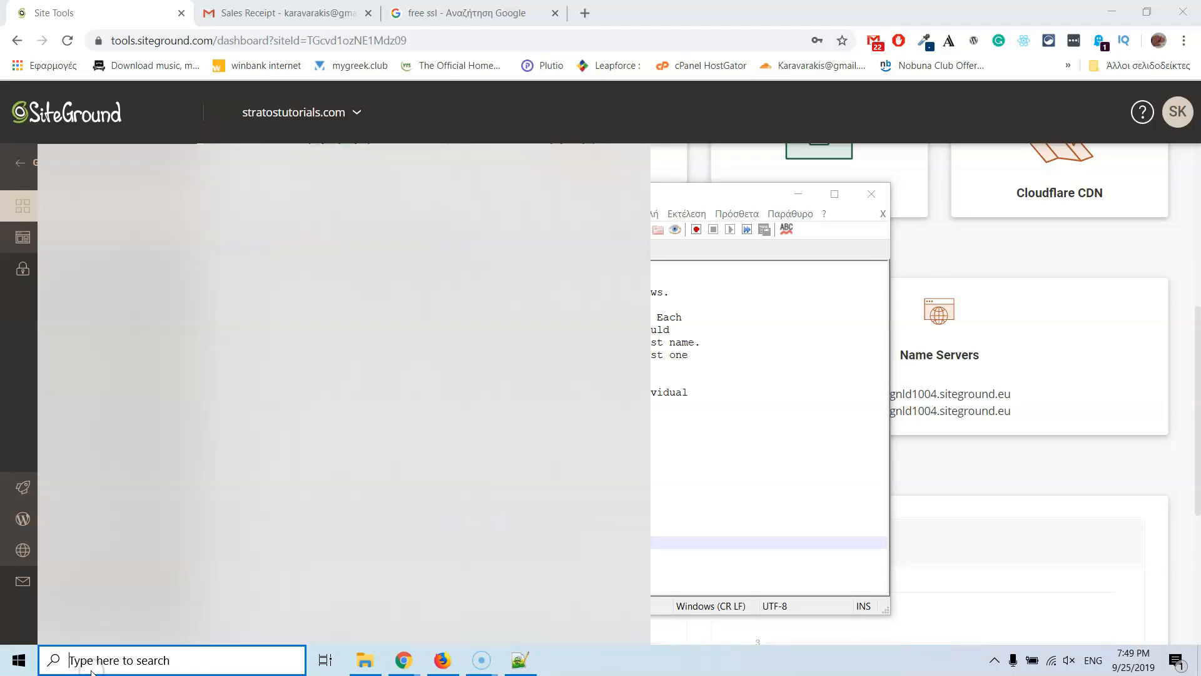
# Step: Open Command Prompt via 'cmd' and ping stratostutorials.com, which still resolves to 185.197.130.223
pyautogui.write('cmd')
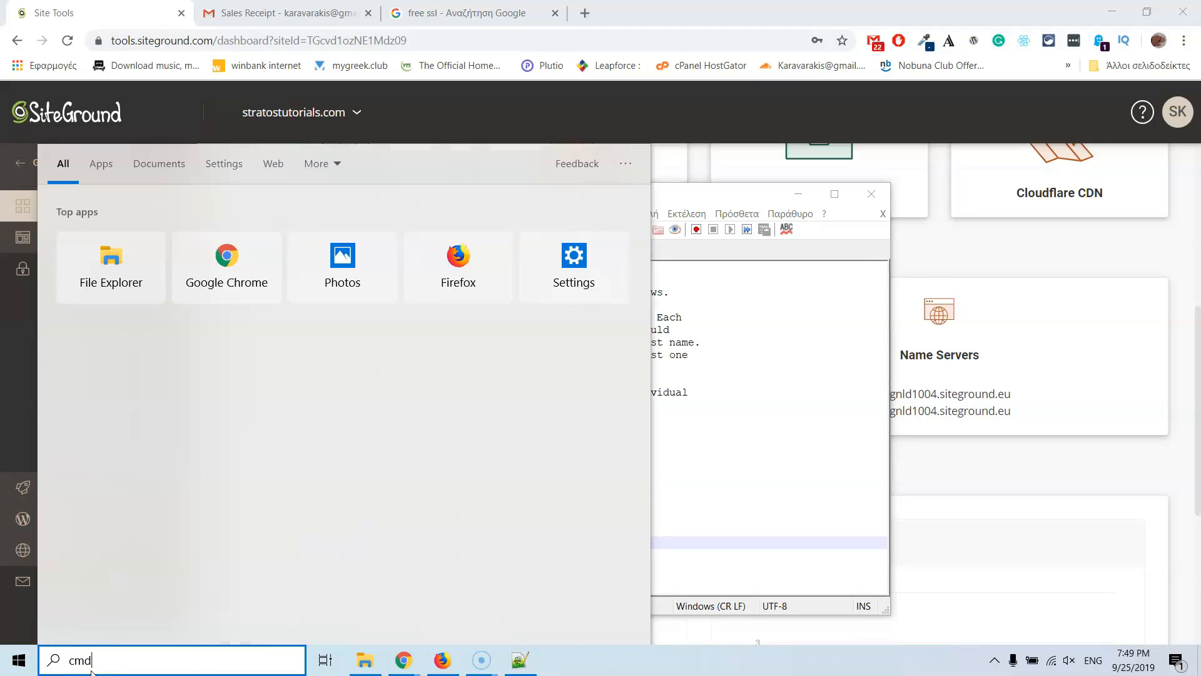
pyautogui.press('Return')
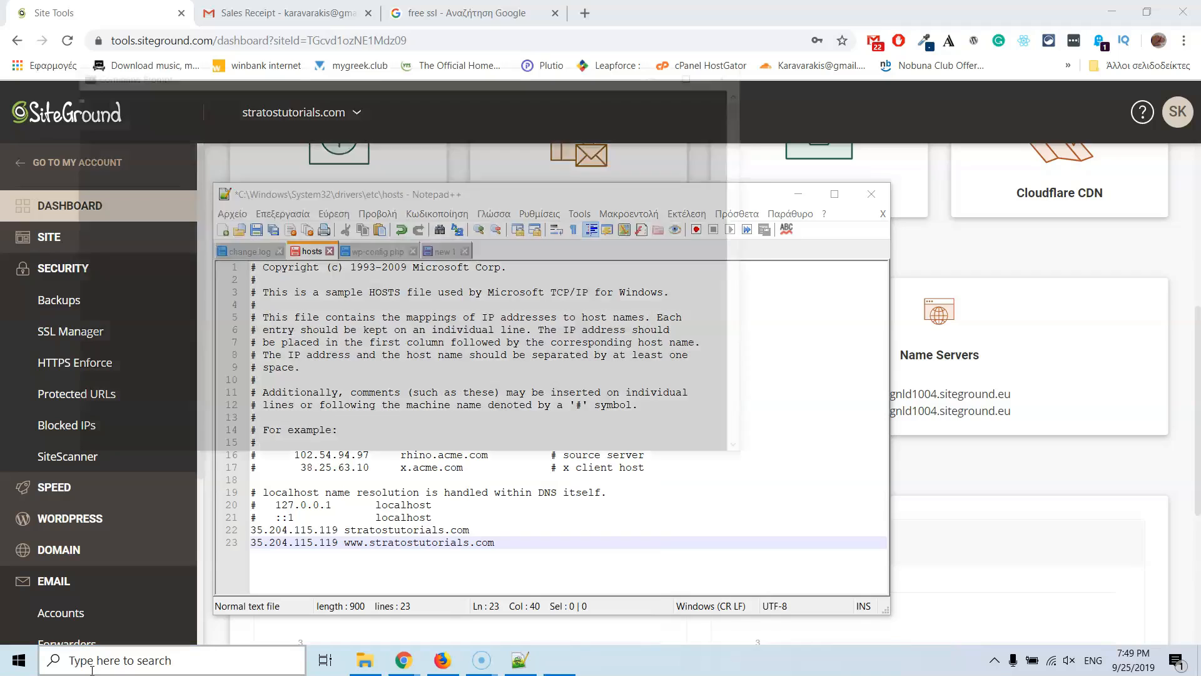
pyautogui.write('ping s')
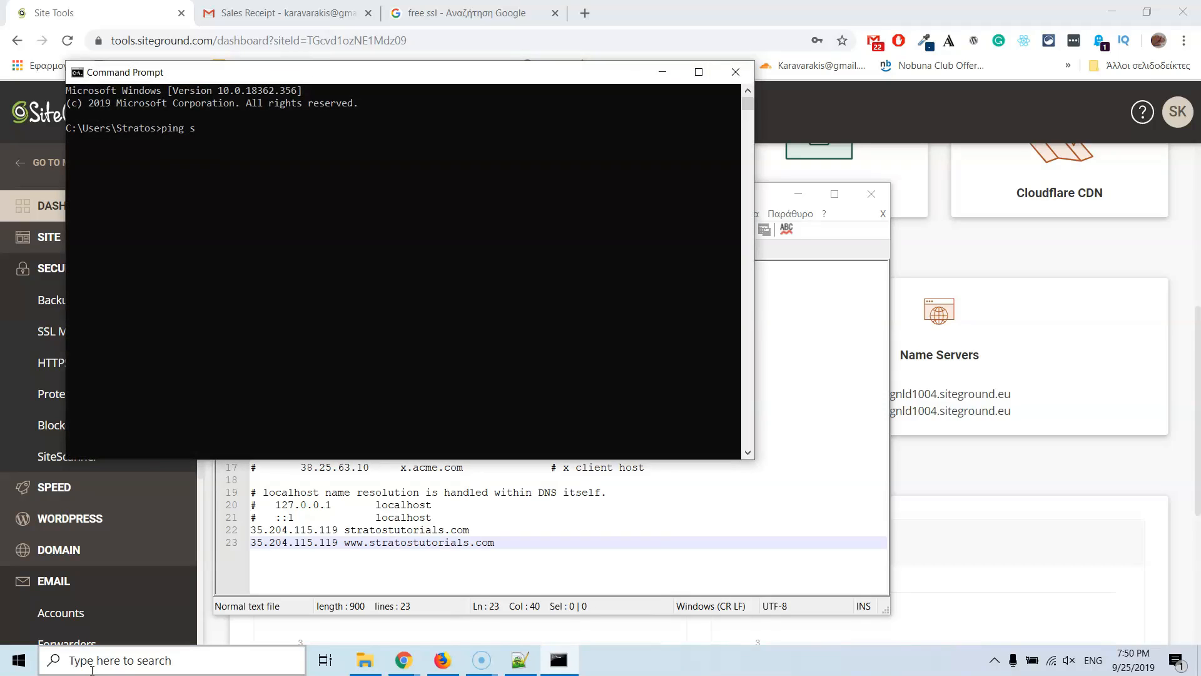
pyautogui.write('tratostutorials.com')
pyautogui.press('Return')
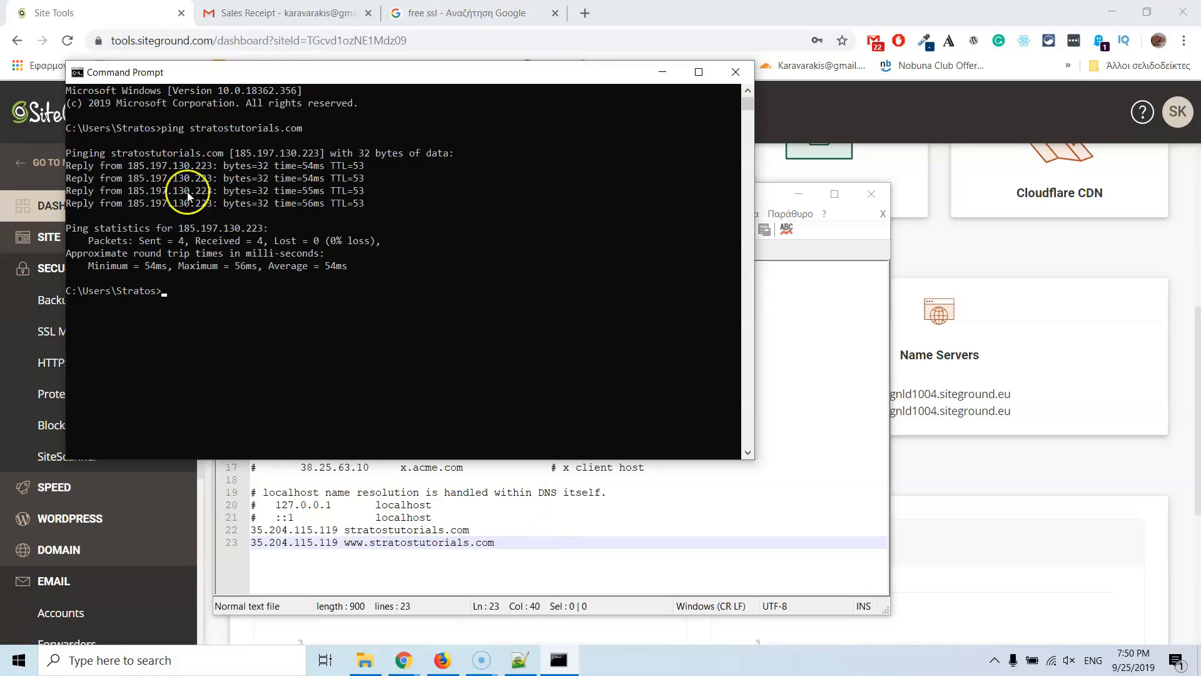
pyautogui.click(499, 543)
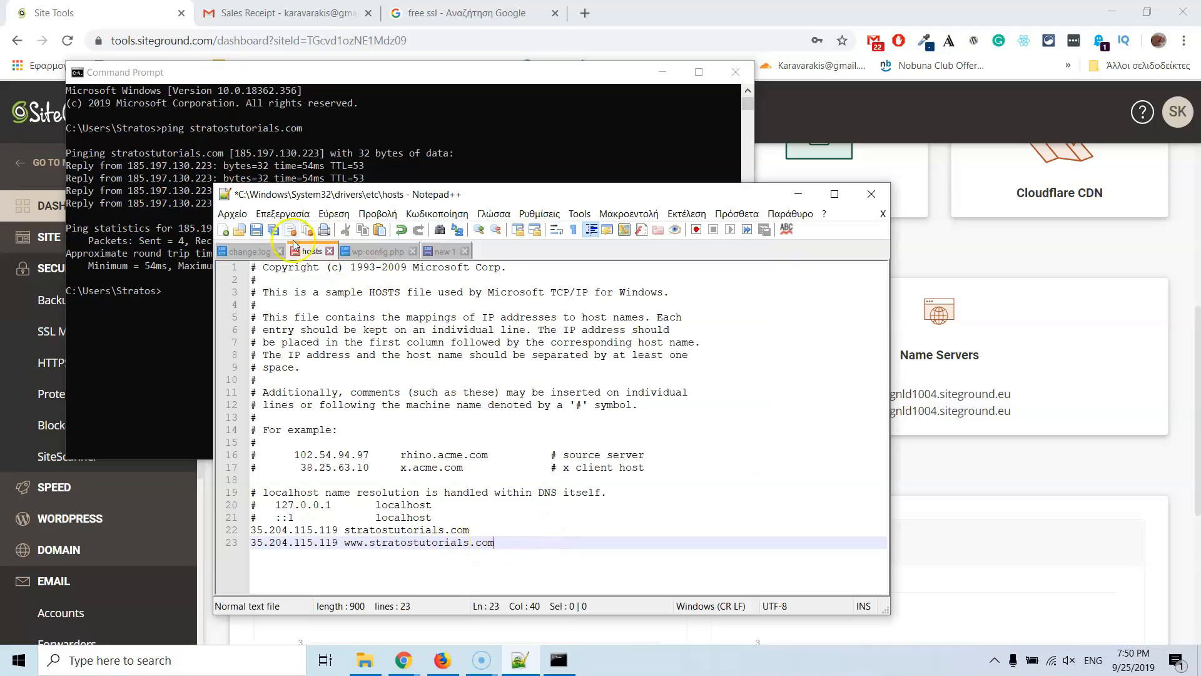
# Step: Save the hosts file, relaunching Notepad++ as administrator when prompted
pyautogui.click(256, 230)
pyautogui.click(613, 384)
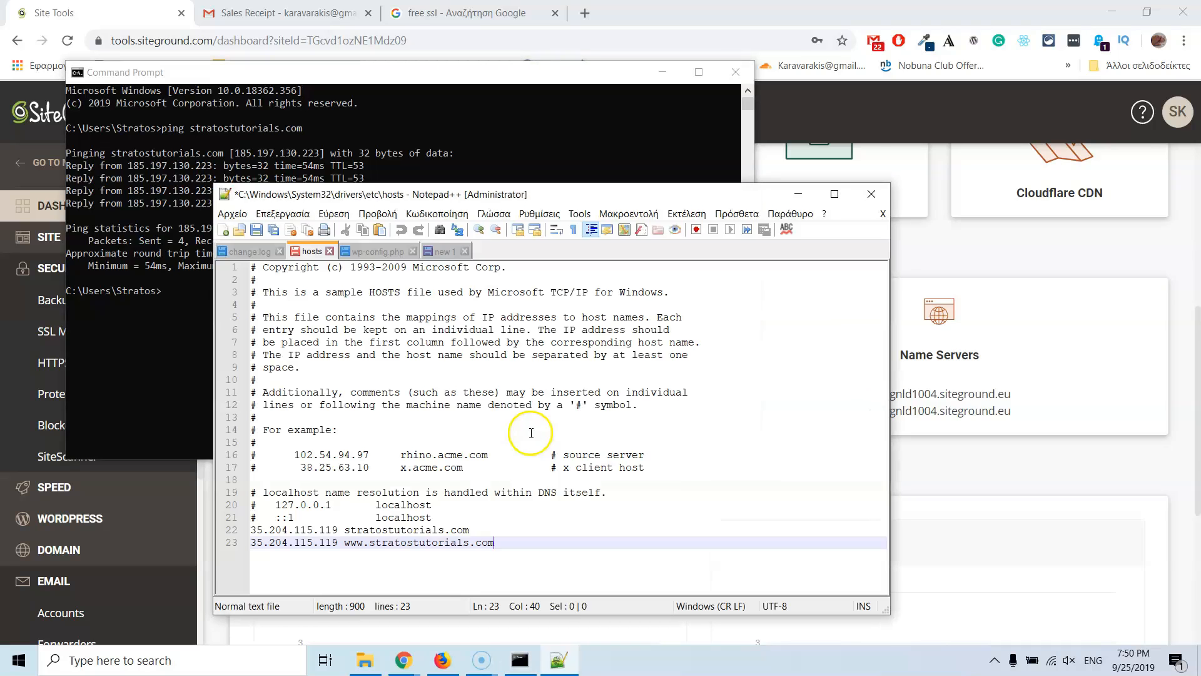
pyautogui.click(257, 230)
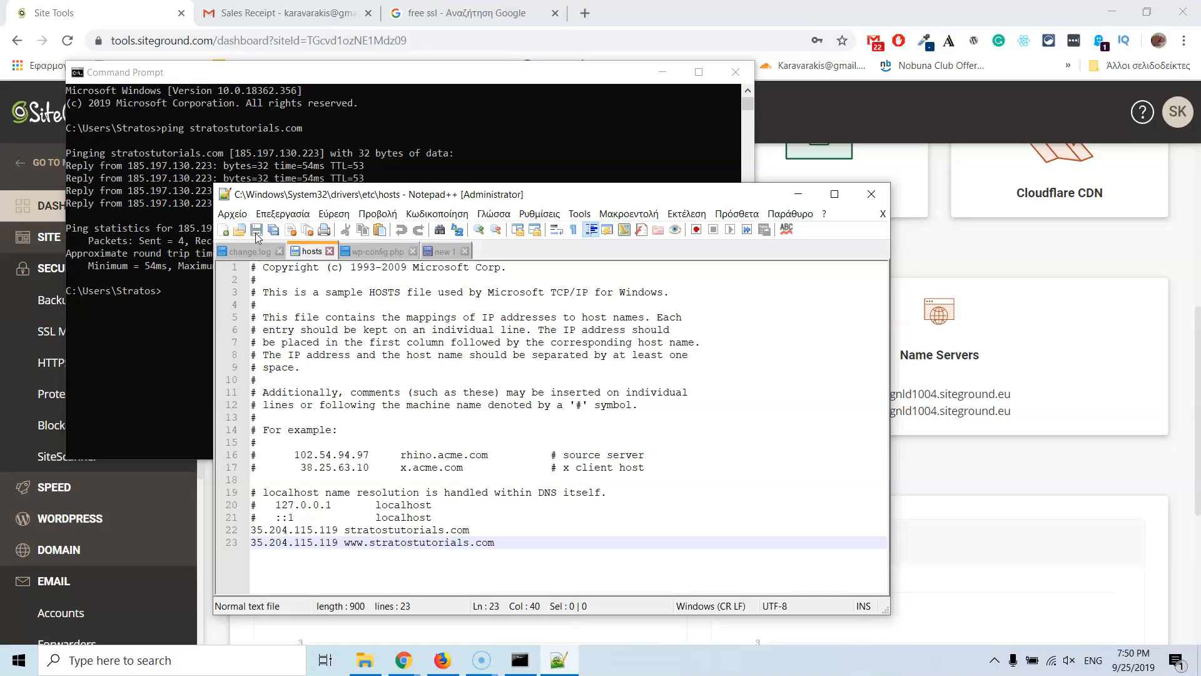
# Step: Rerun the ping, which now resolves stratostutorials.com to 35.204.115.119
pyautogui.click(164, 345)
pyautogui.press('Up')
pyautogui.press('Return')
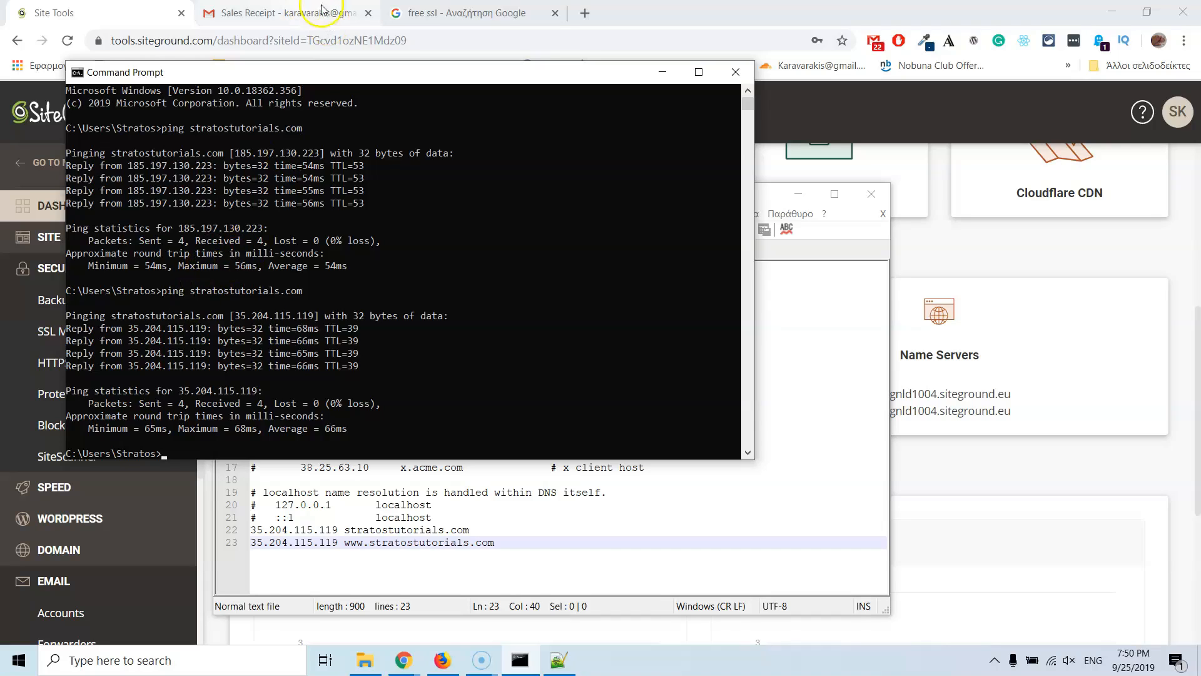
# Step: In Firefox, load stratostutorials.com, showing the default 'My Wordpress' site, then edit its URL
pyautogui.click(442, 660)
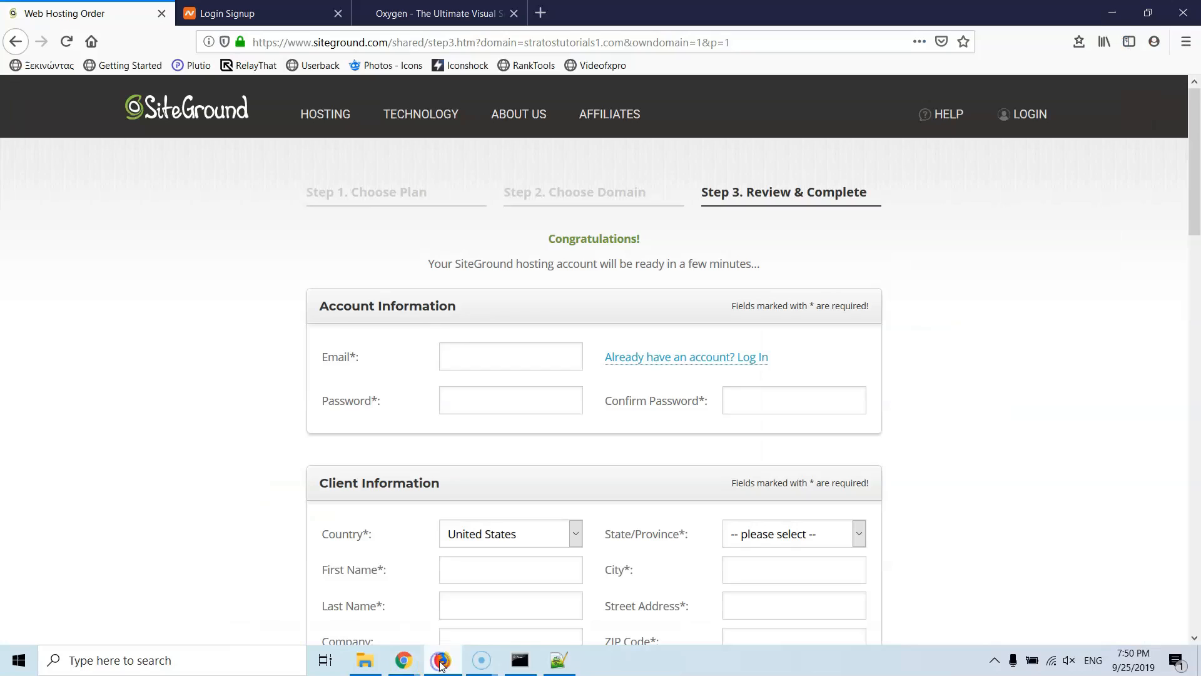
pyautogui.click(329, 45)
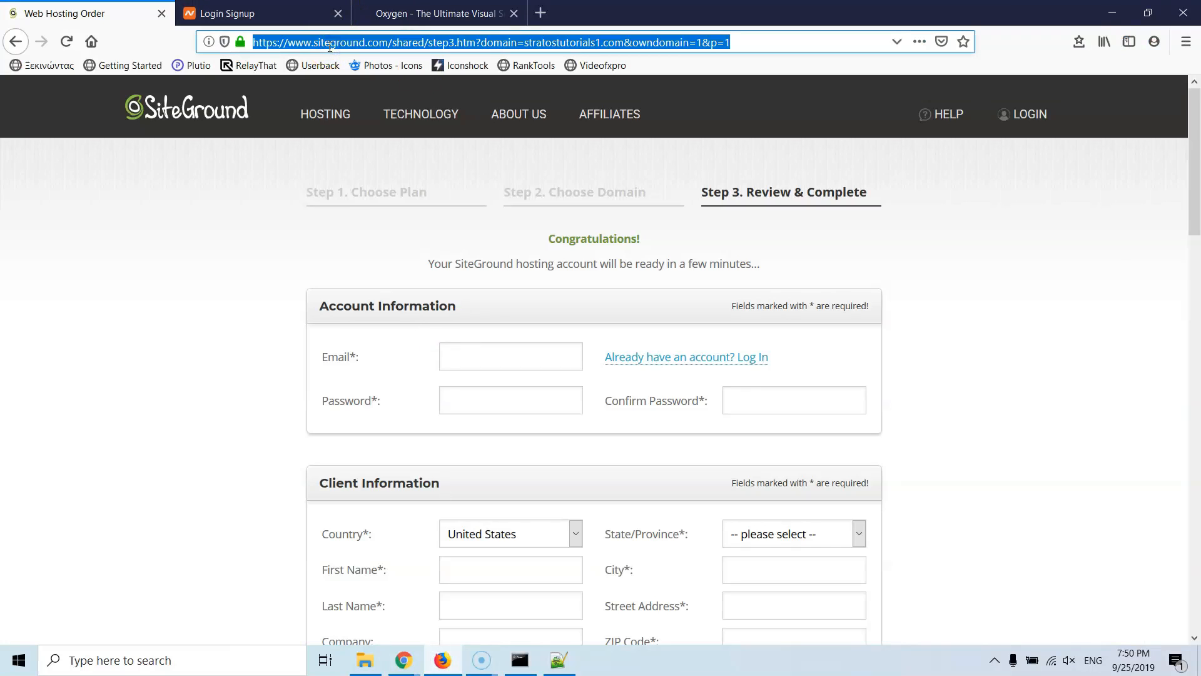
pyautogui.write('stratostutorials.com/')
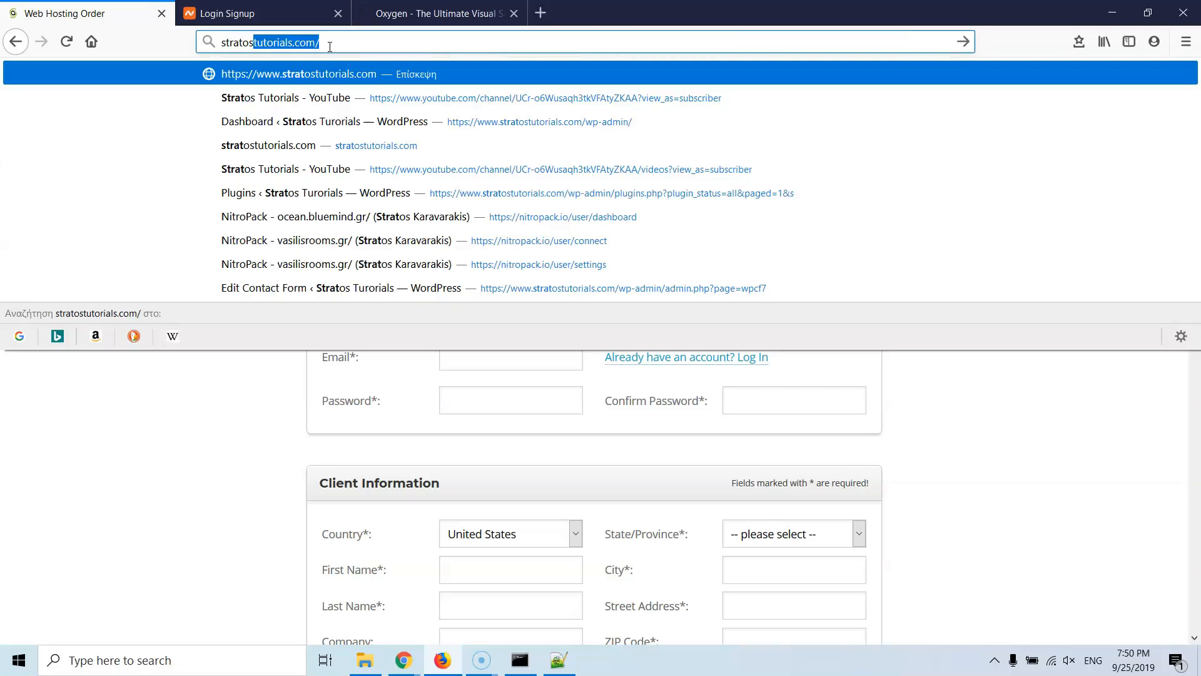
pyautogui.press('Return')
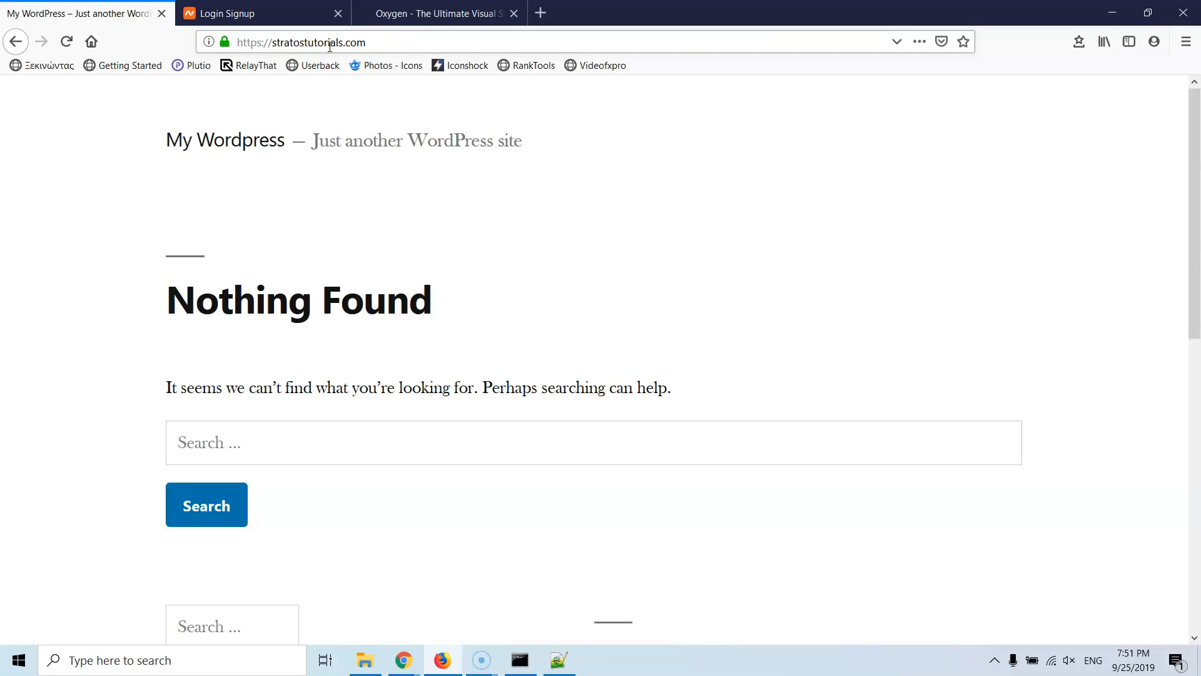
pyautogui.click(385, 48)
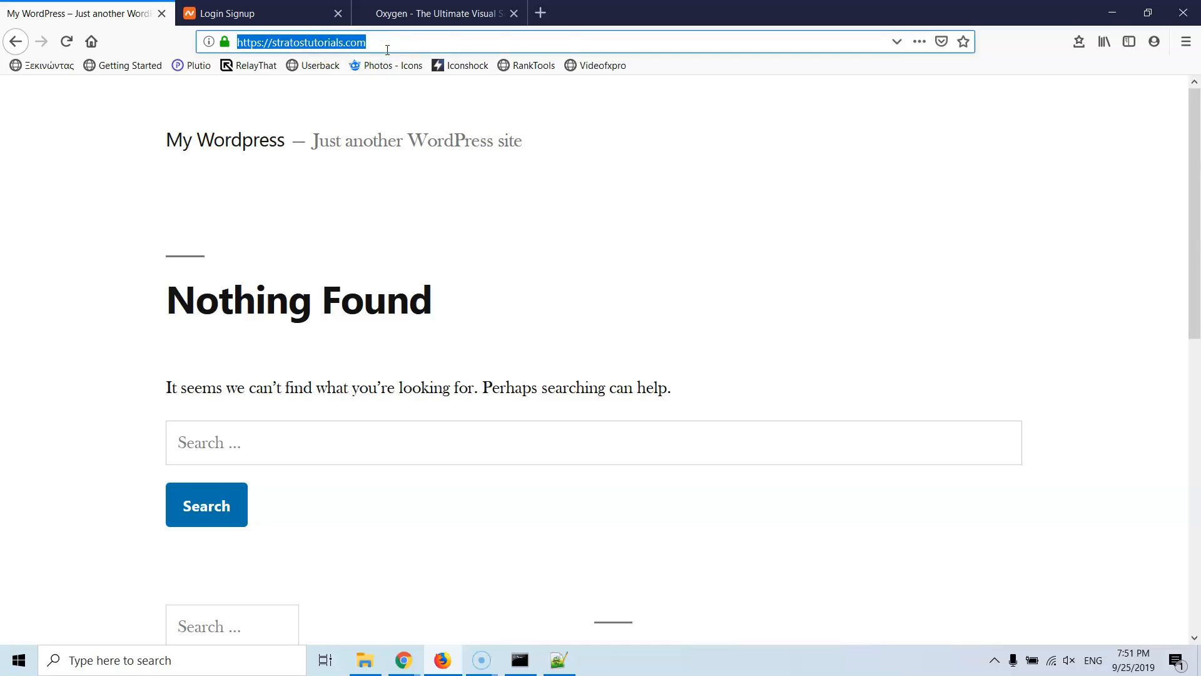
pyautogui.click(387, 50)
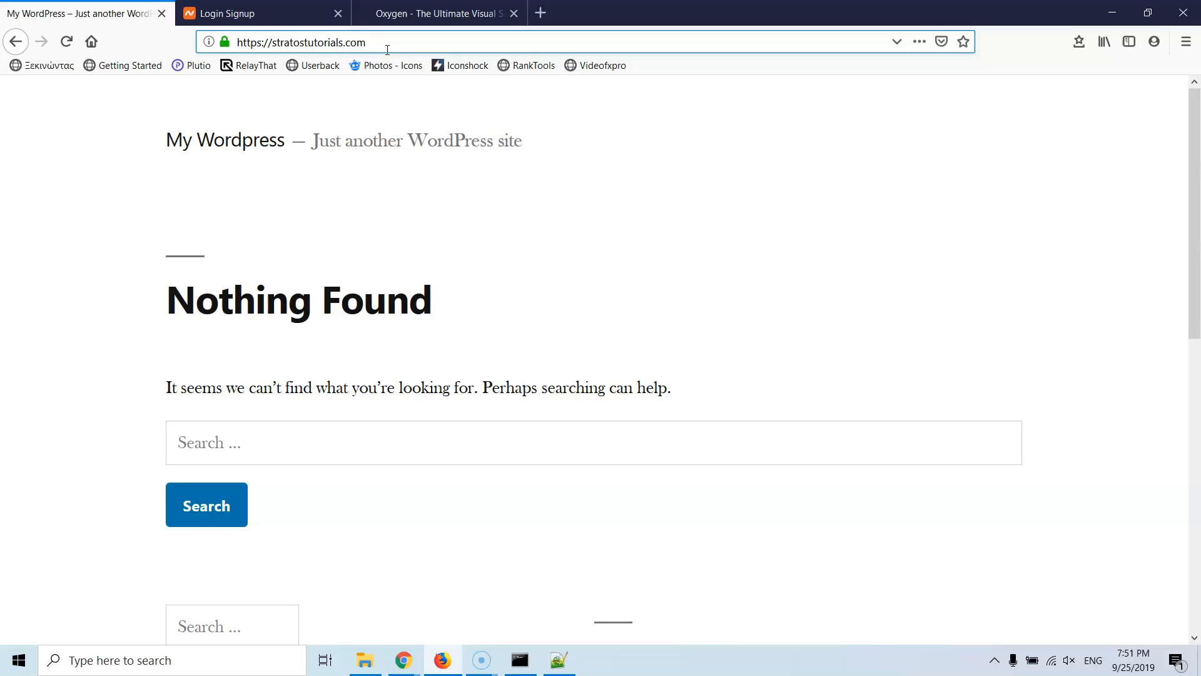
# Step: Log in at the site's /wp-admin address with the admin e-mail and password
pyautogui.write('/')
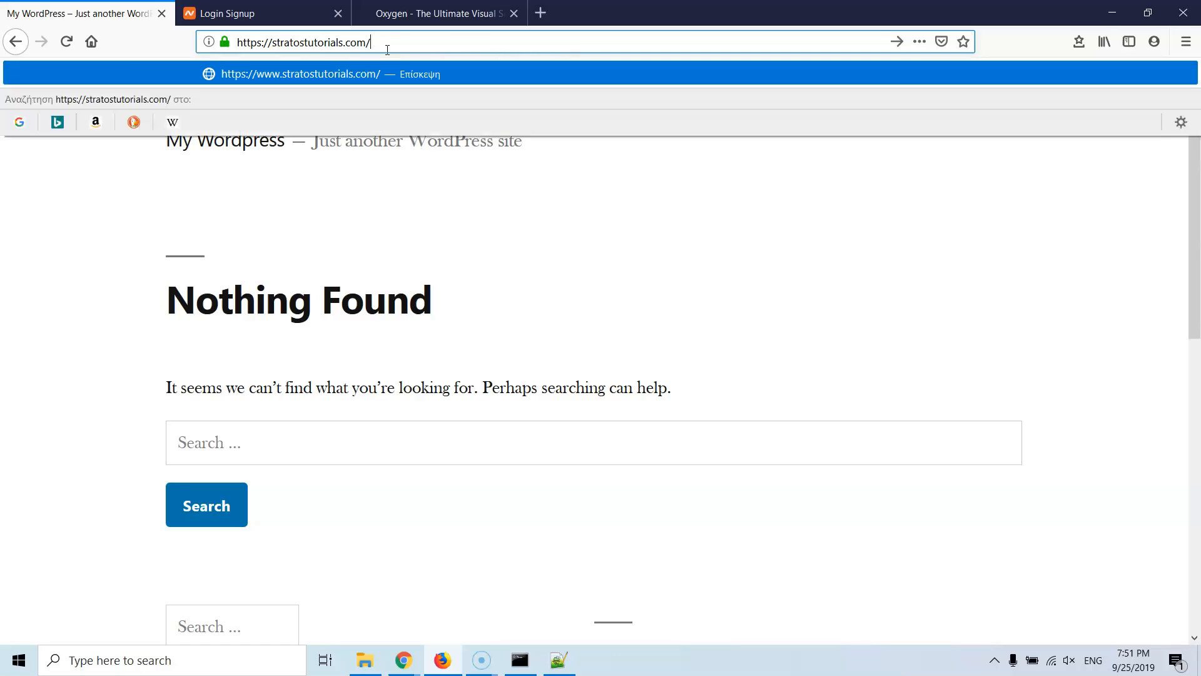
pyautogui.write('wp')
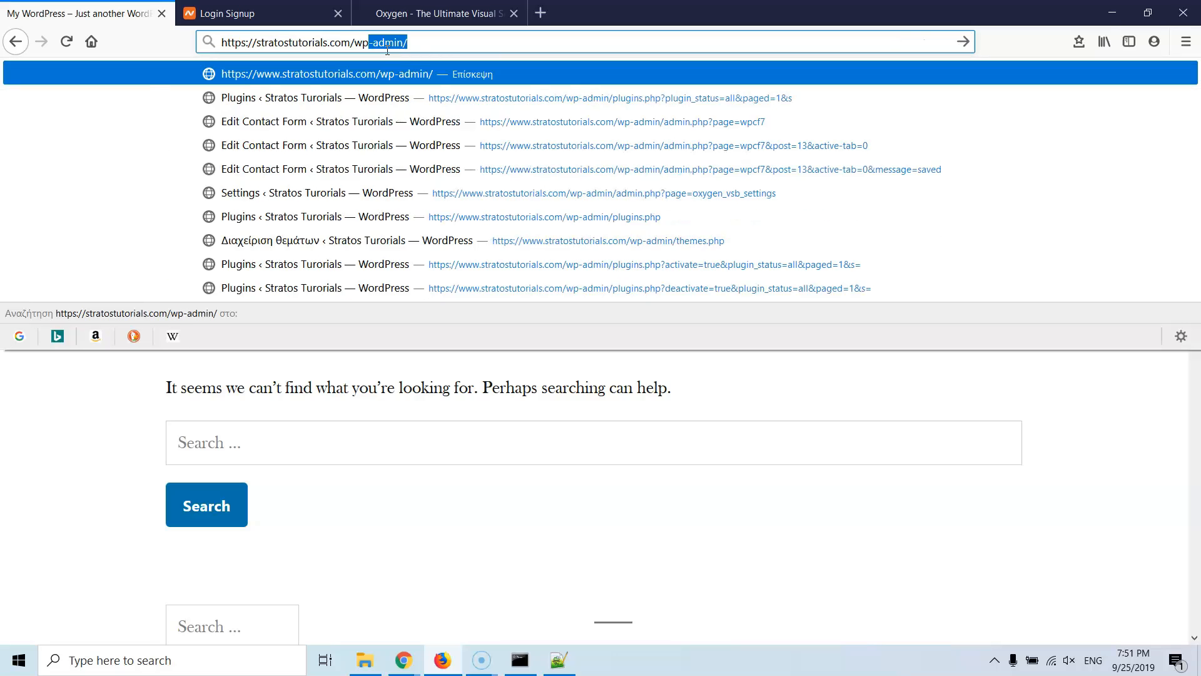
pyautogui.write('-admin')
pyautogui.press('Return')
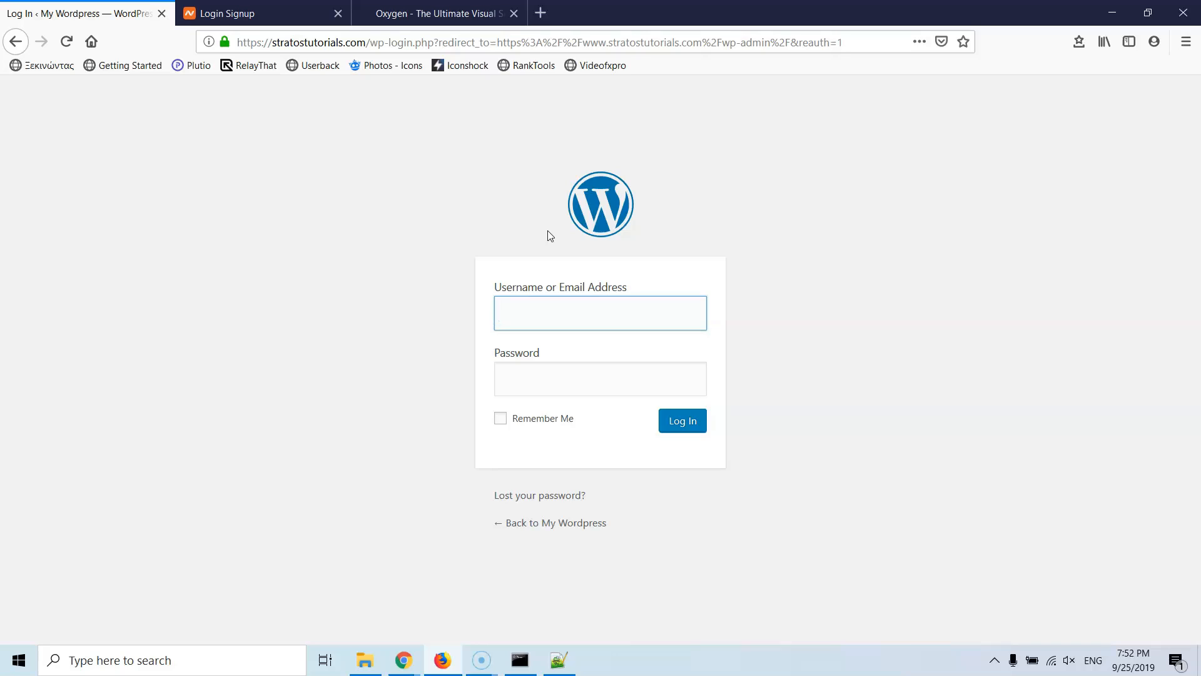
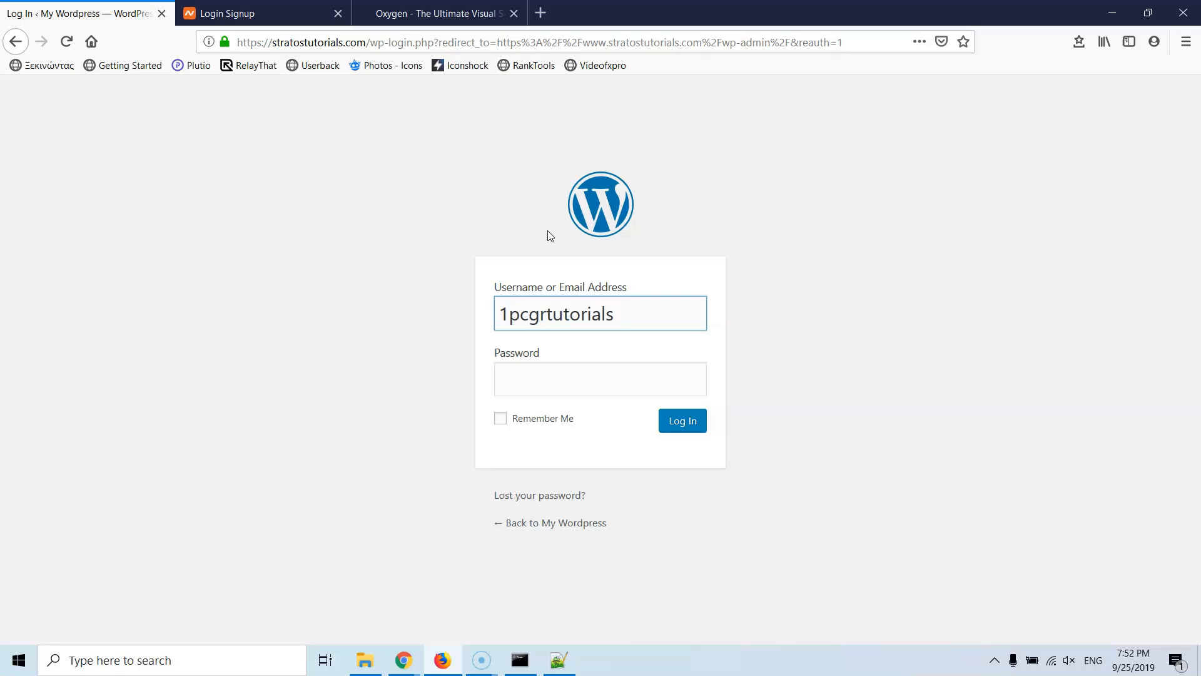
pyautogui.press('Tab')
pyautogui.write('pa')
pyautogui.press('BackSpace')
pyautogui.press('BackSpace')
pyautogui.write('*******')
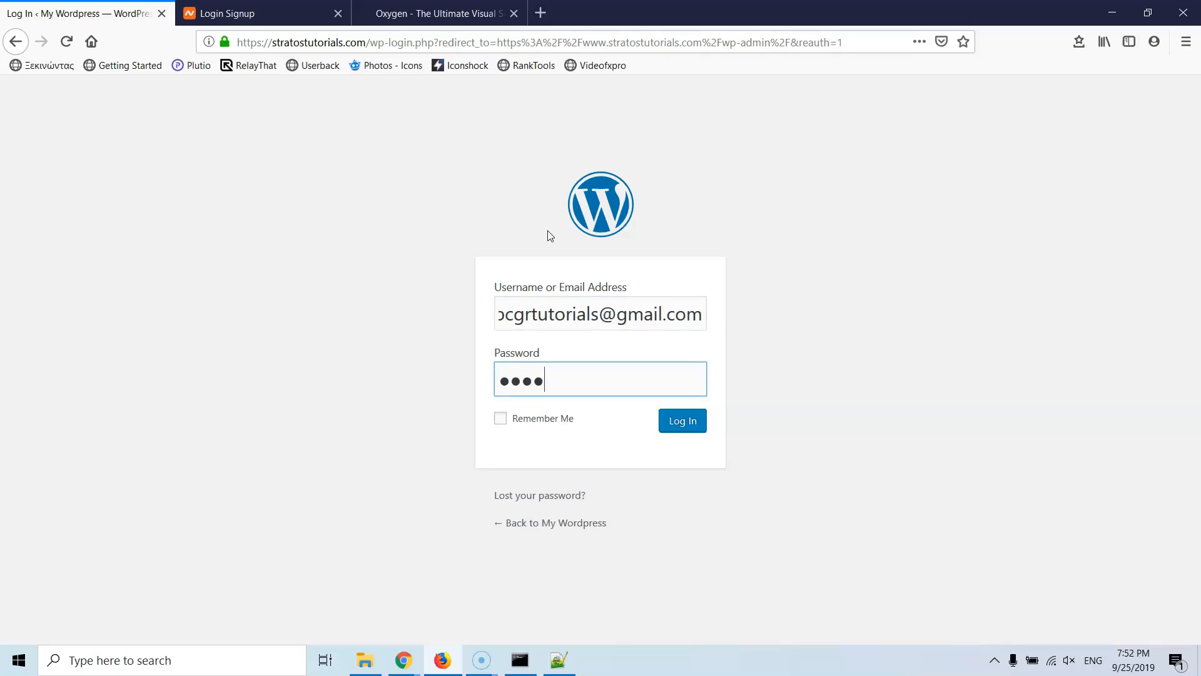
pyautogui.write('****')
pyautogui.press('Return')
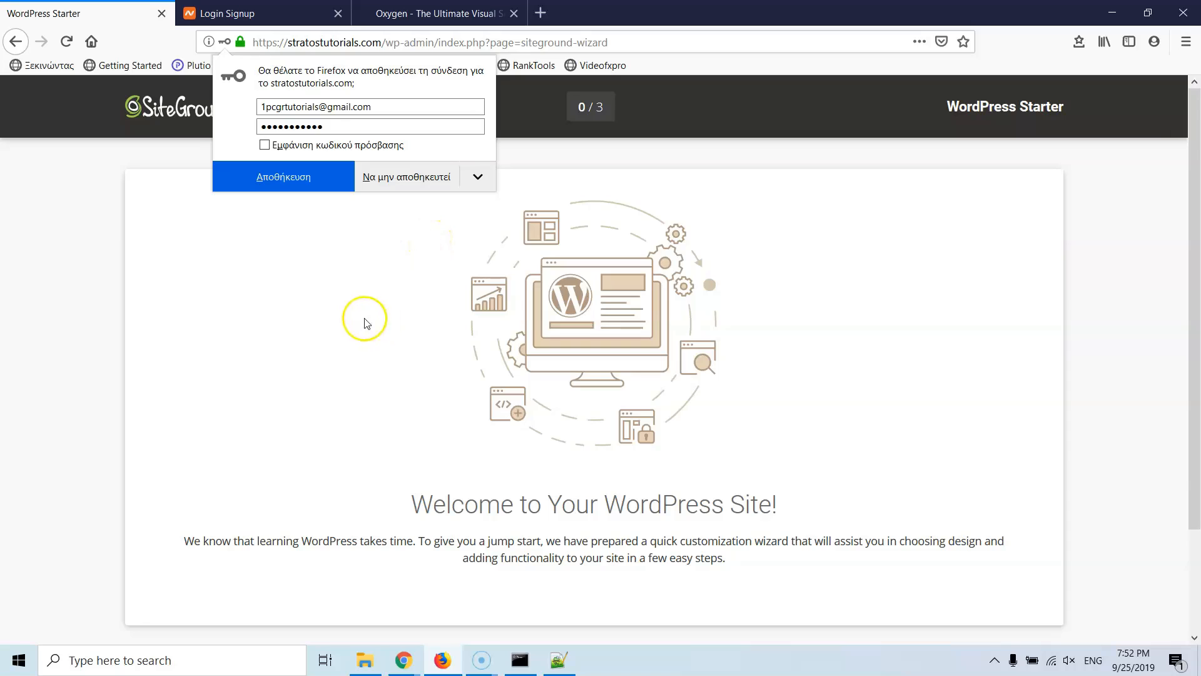
# Step: Decline saving the login in Firefox and exit the WordPress Starter wizard
pyautogui.click(383, 177)
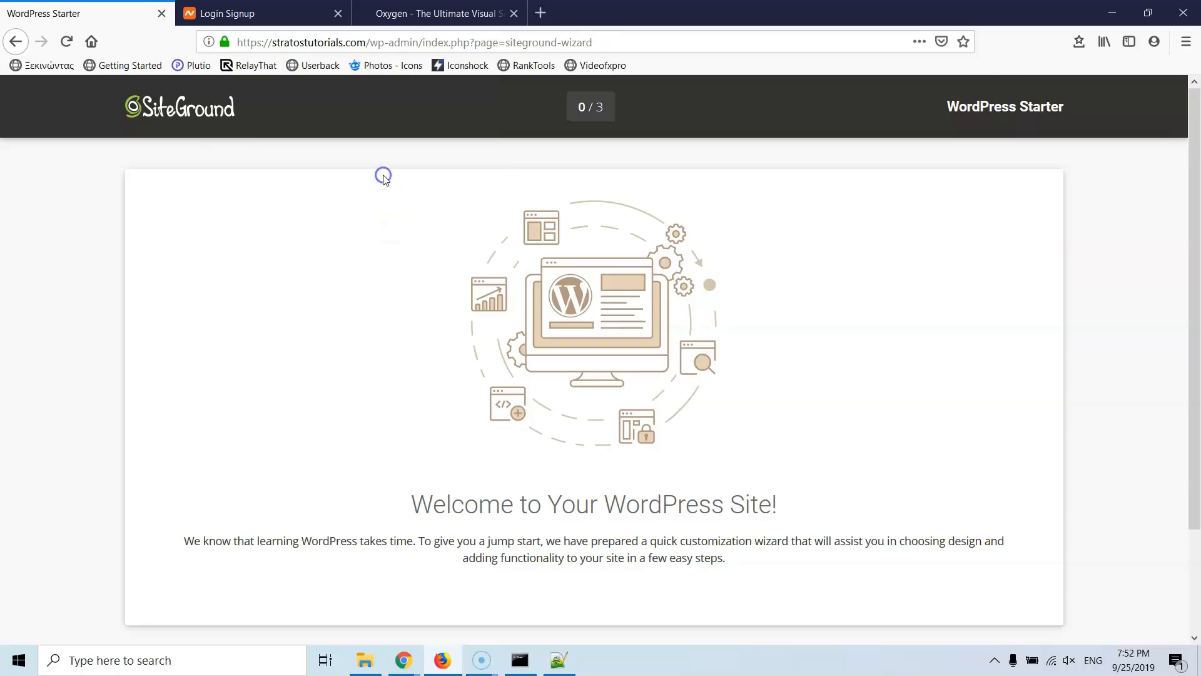
pyautogui.scroll(-2, 787, 383)
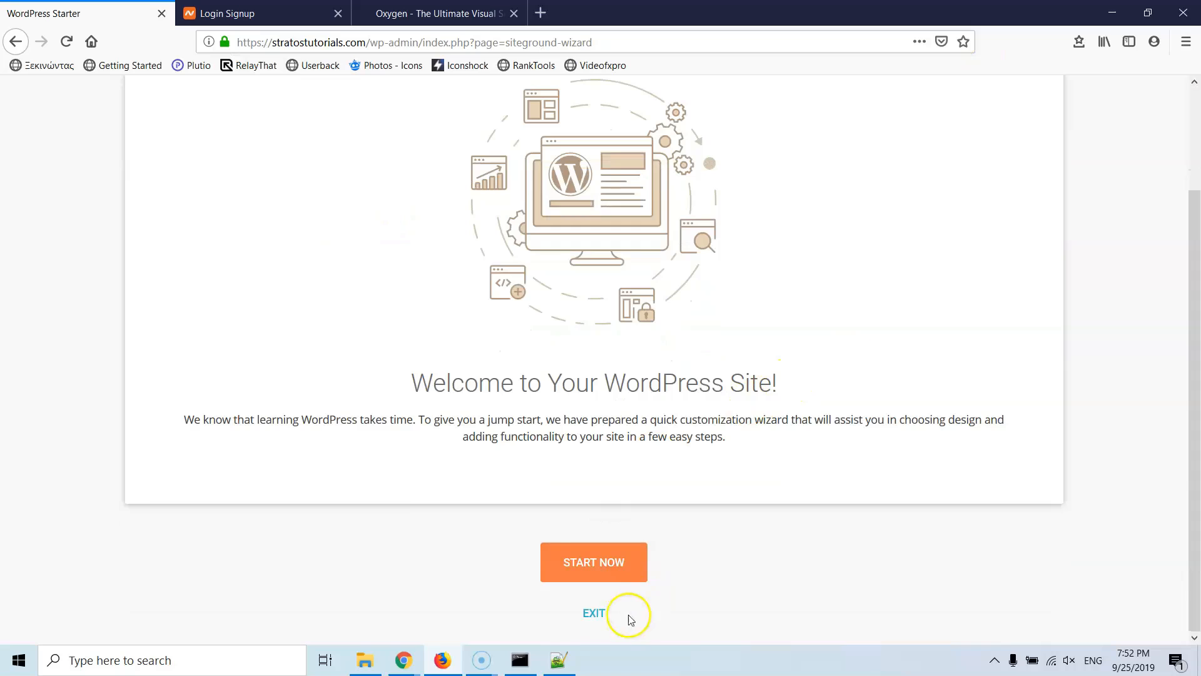
pyautogui.click(592, 612)
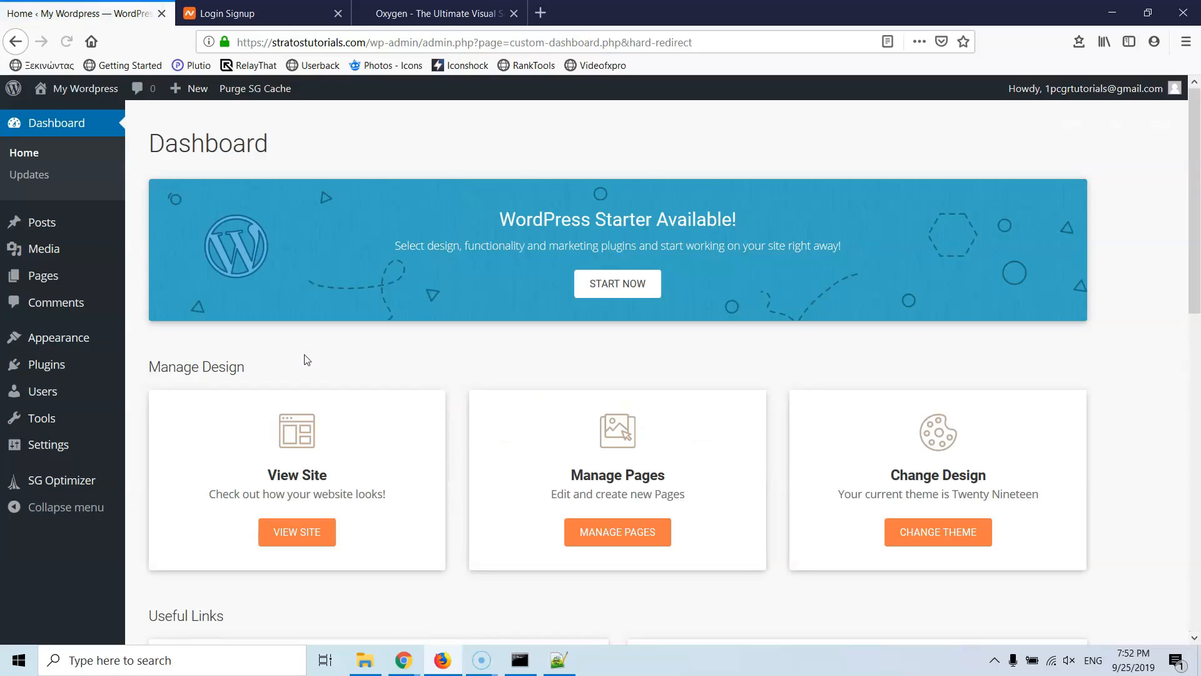
# Step: Bulk-deactivate the SG Optimizer and WordPress Starter plugins
pyautogui.click(141, 374)
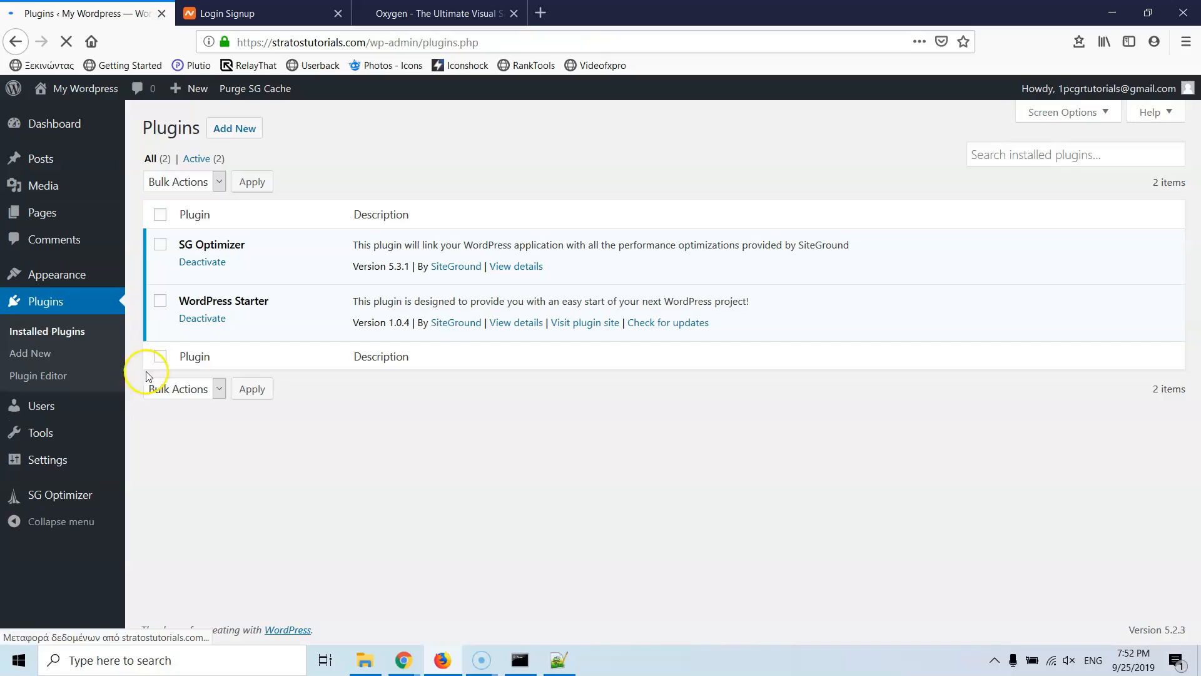
pyautogui.click(160, 214)
pyautogui.click(167, 181)
pyautogui.click(178, 243)
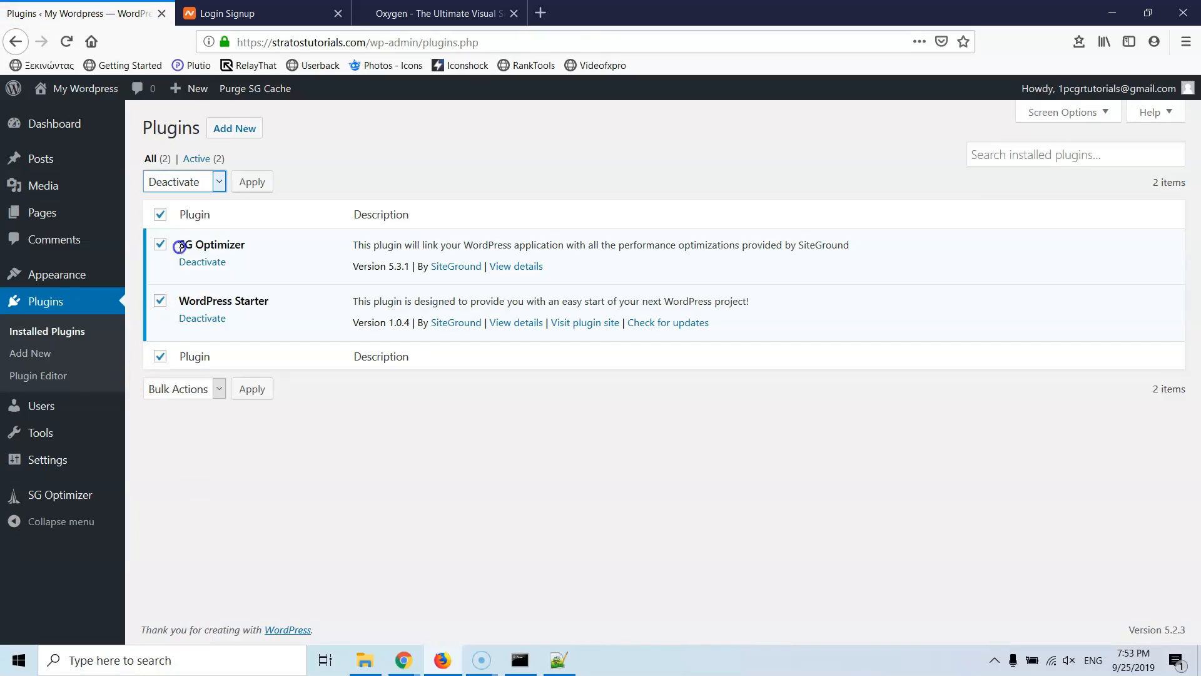
pyautogui.click(252, 182)
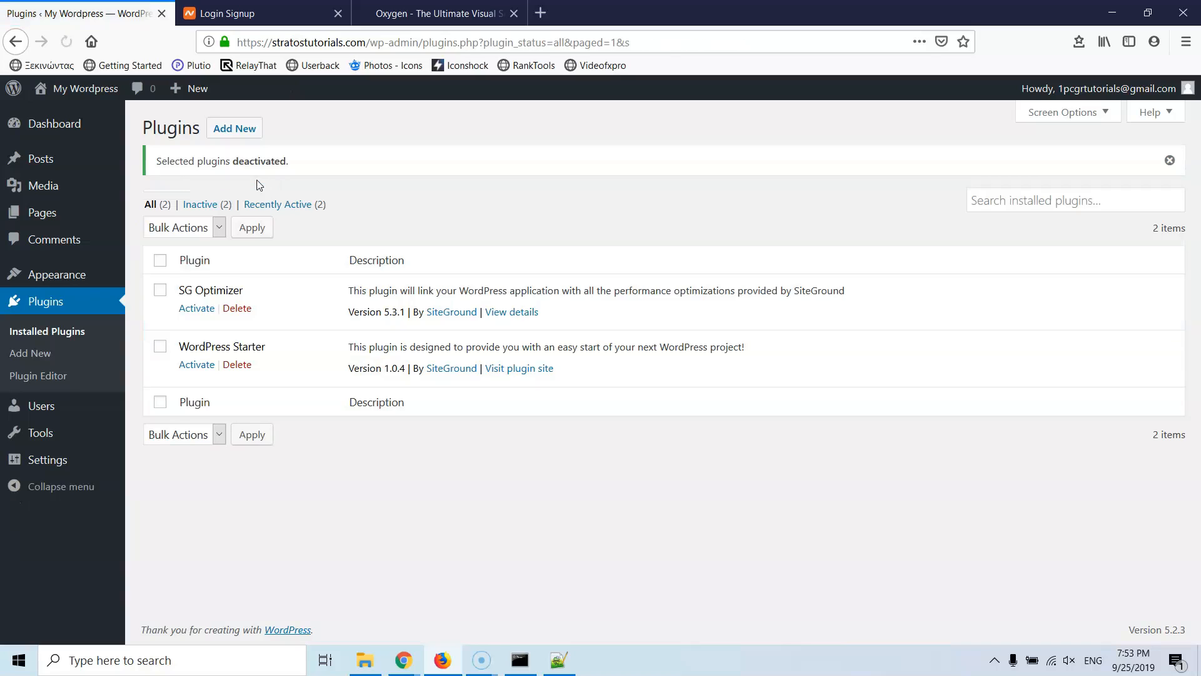
# Step: Bulk-delete both deactivated plugins, confirming removal of their data
pyautogui.click(169, 233)
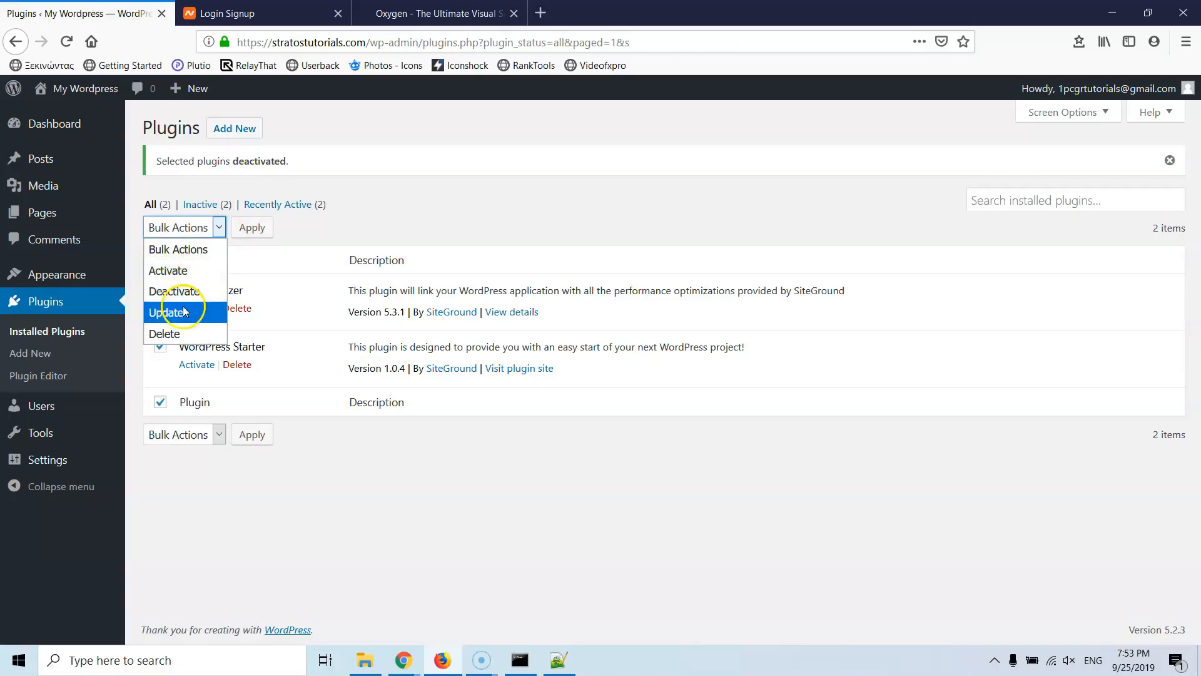
pyautogui.click(167, 334)
pyautogui.click(248, 228)
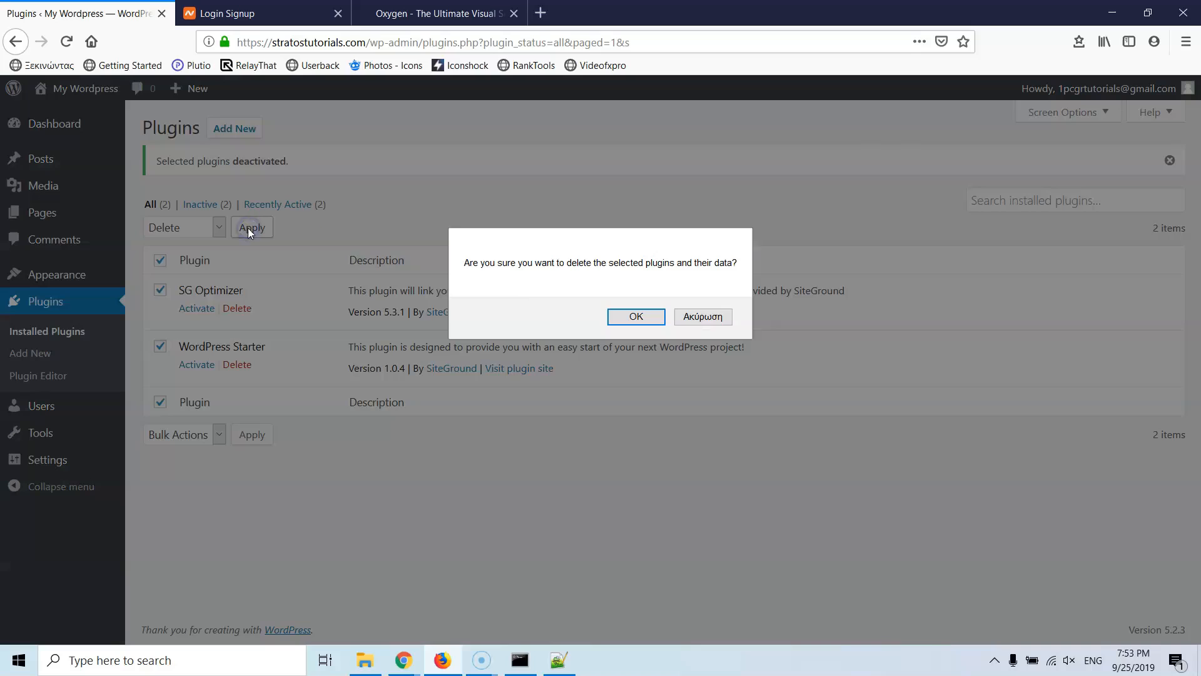
pyautogui.click(635, 316)
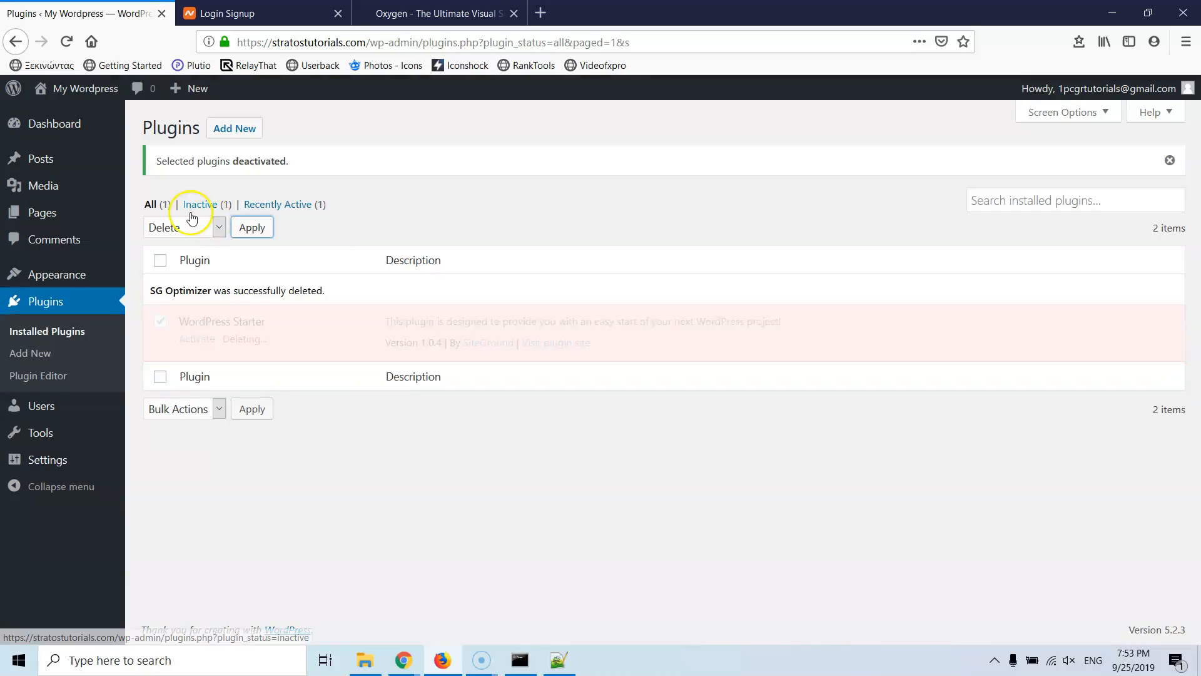
# Step: Open All Posts in a new tab and close the Login Signup tab
pyautogui.moveTo(39, 162)
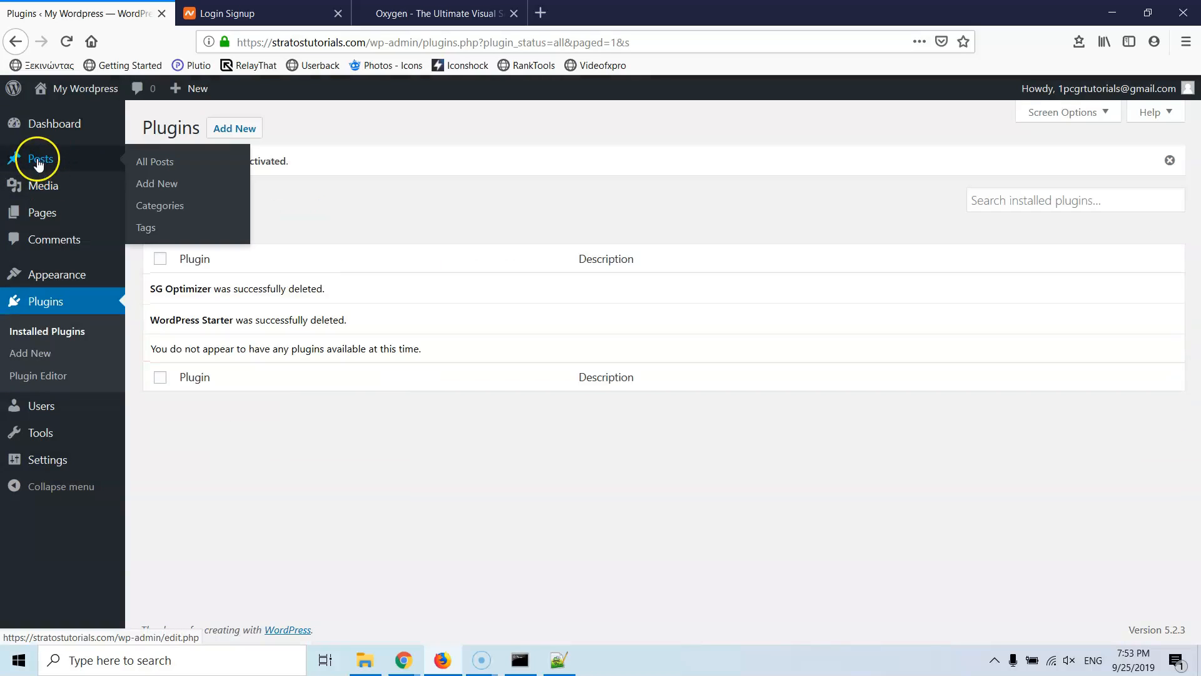
pyautogui.rightClick(150, 162)
pyautogui.click(168, 167)
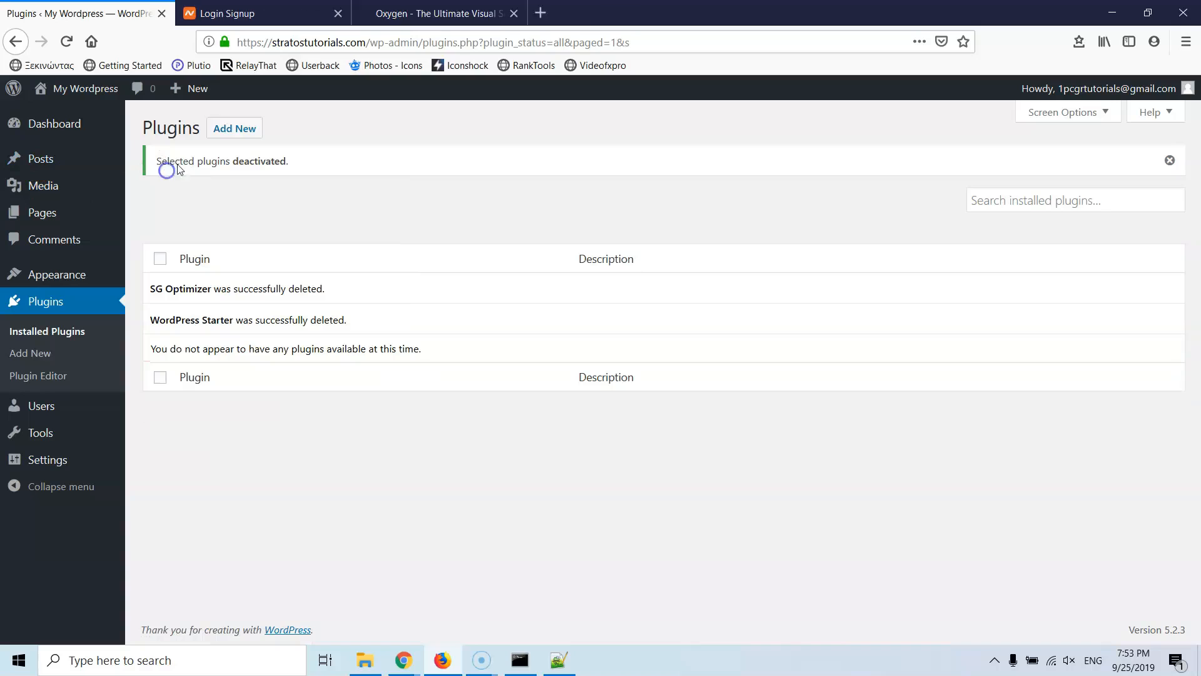
pyautogui.click(513, 13)
pyautogui.click(287, 14)
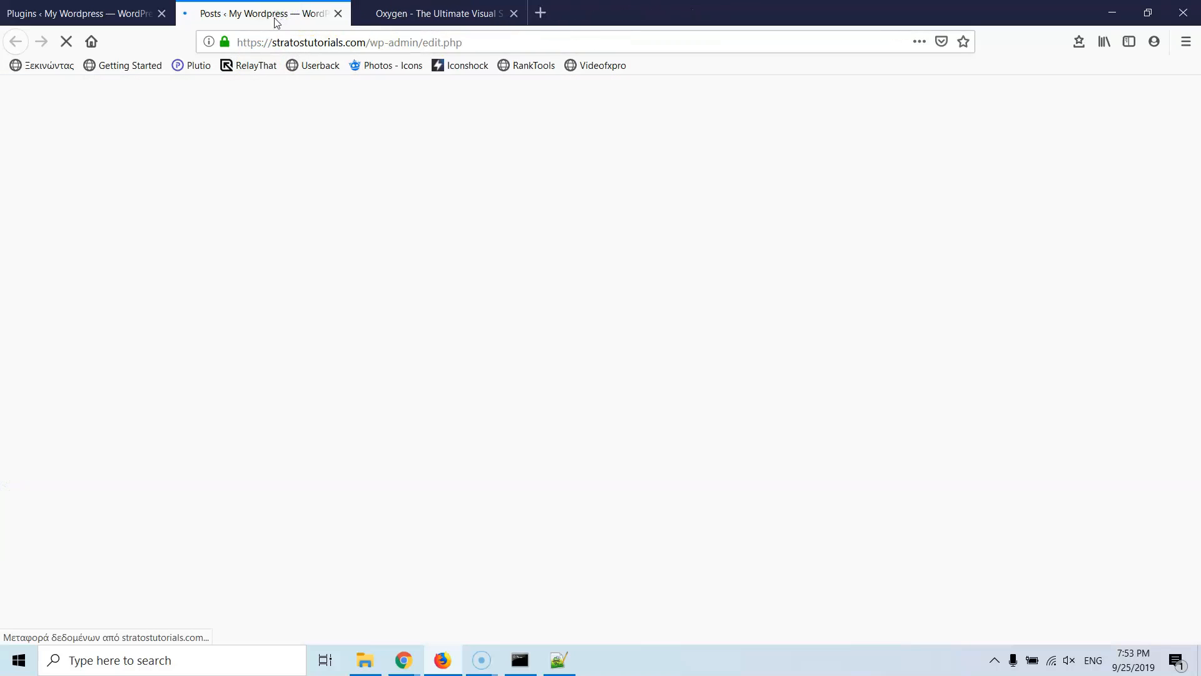
# Step: Permanently delete the trashed Hello world! post, then check the post categories
pyautogui.click(194, 159)
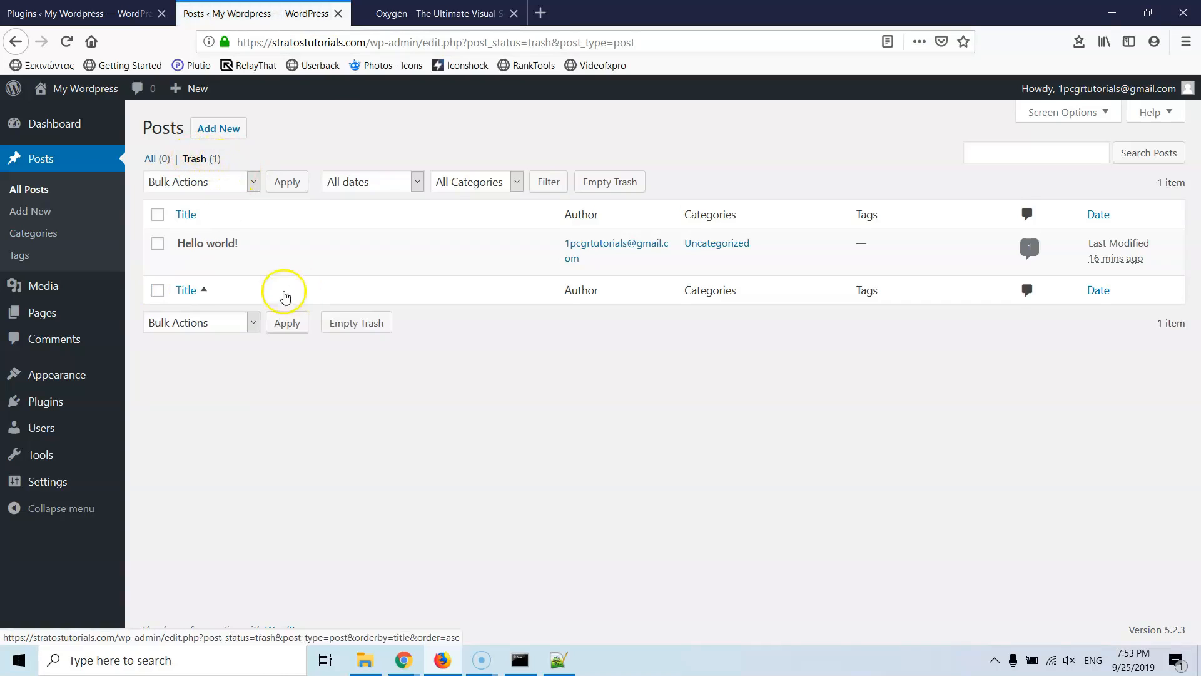
pyautogui.click(265, 261)
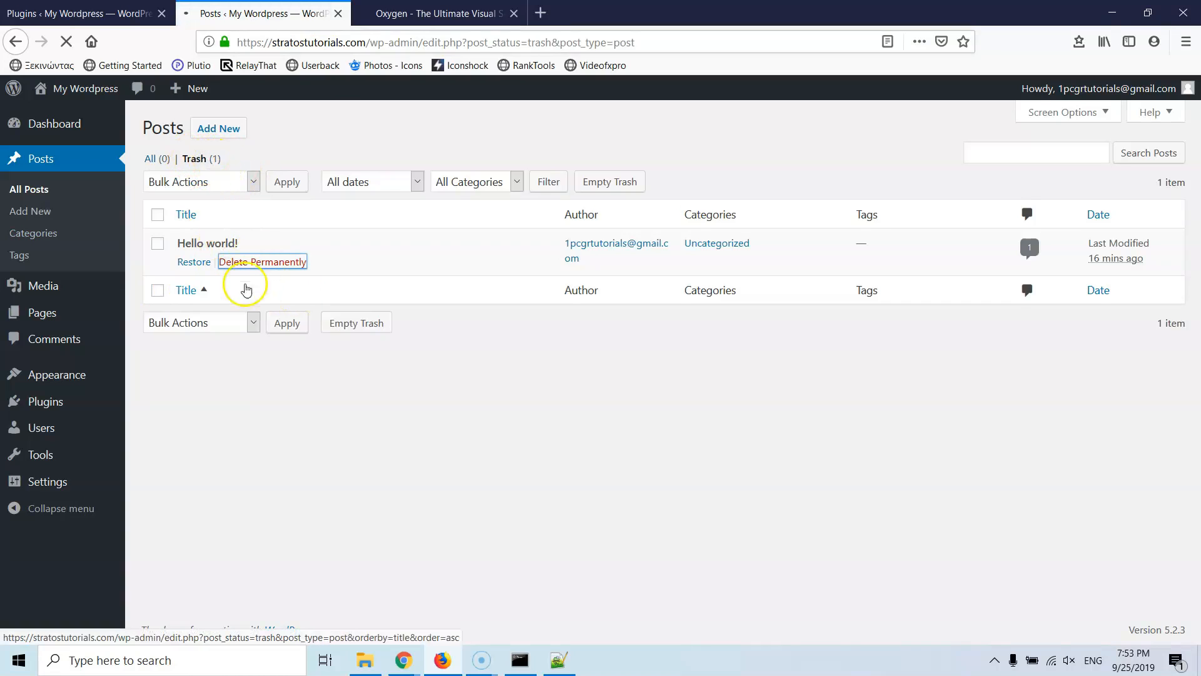
pyautogui.click(48, 237)
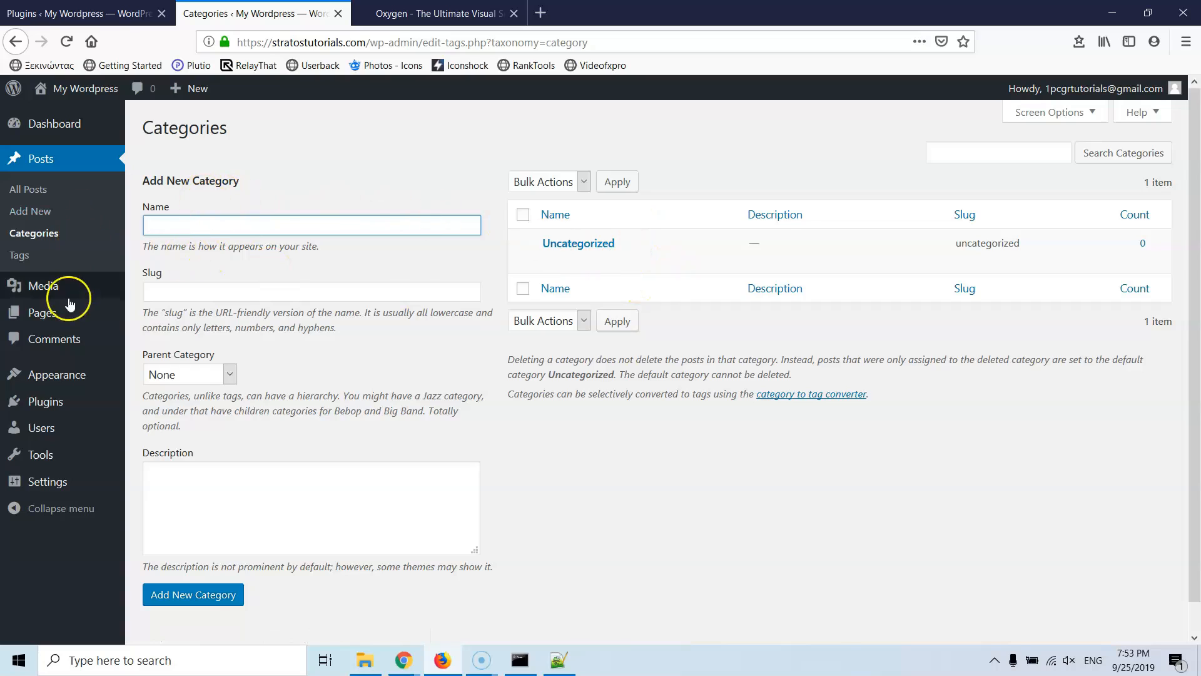
# Step: Review the All Pages list and the empty Comments list
pyautogui.moveTo(38, 314)
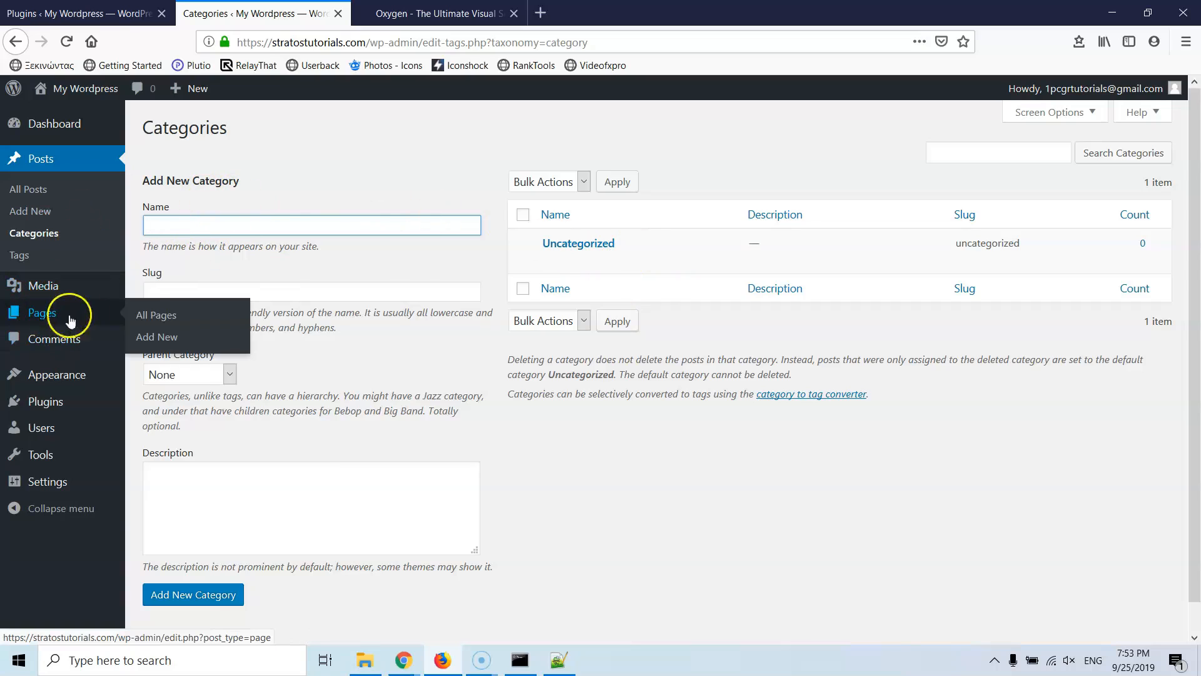
pyautogui.click(145, 315)
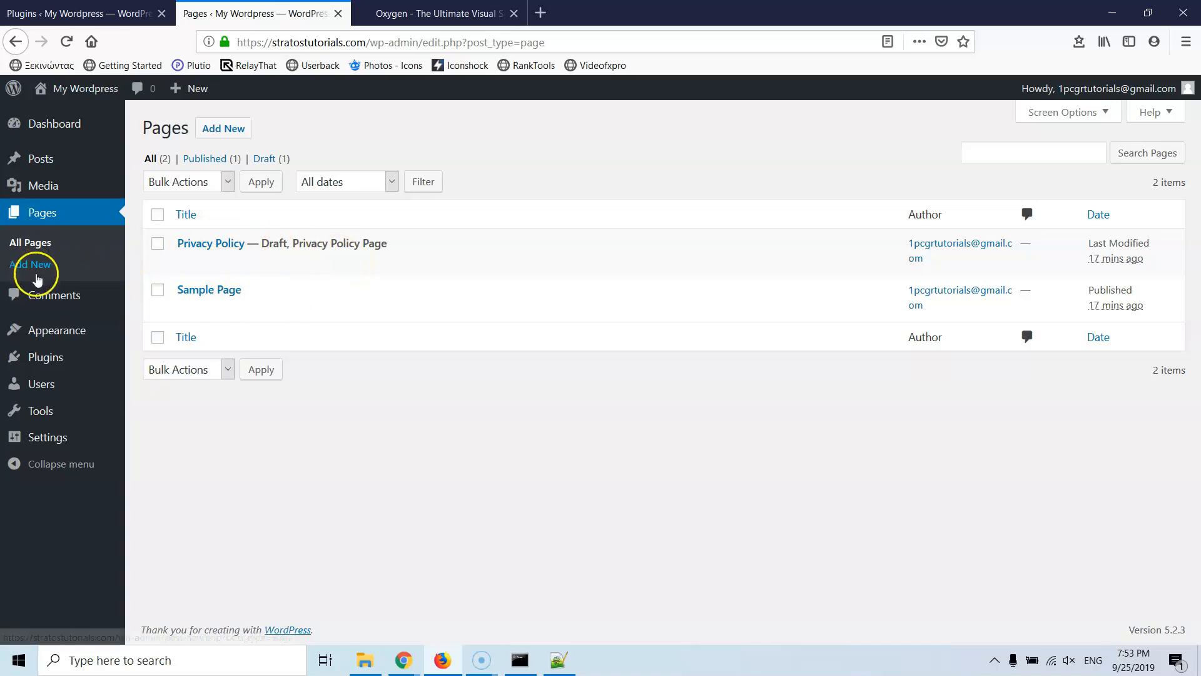
pyautogui.click(56, 308)
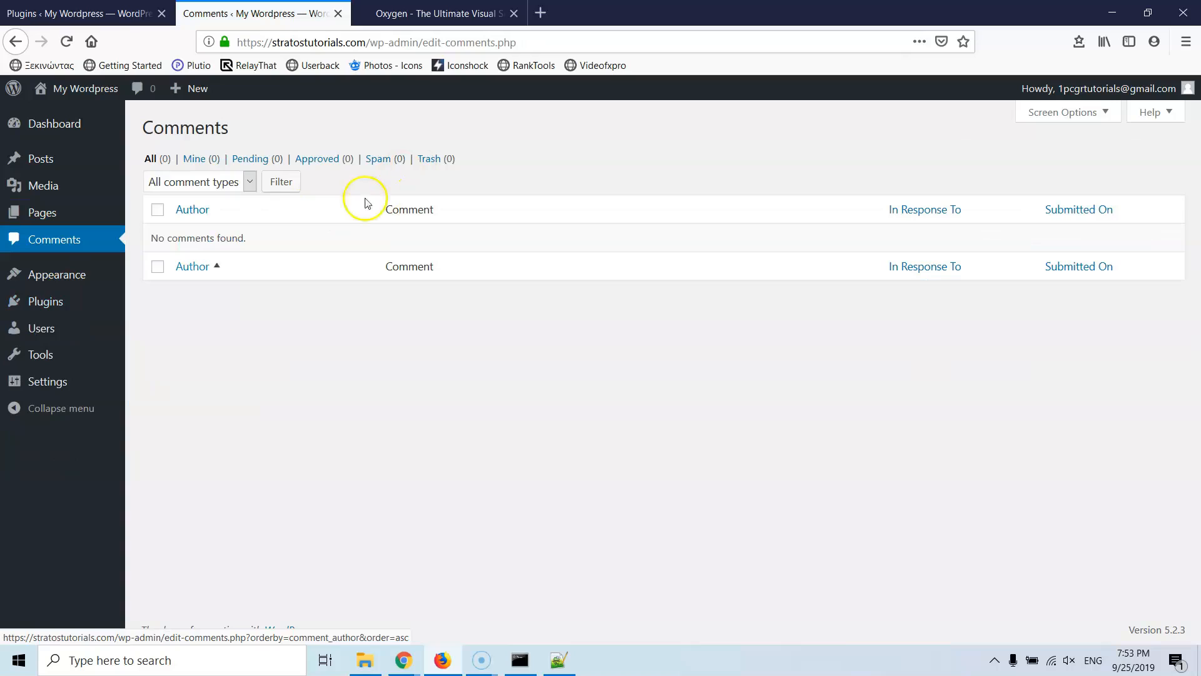
pyautogui.moveTo(44, 361)
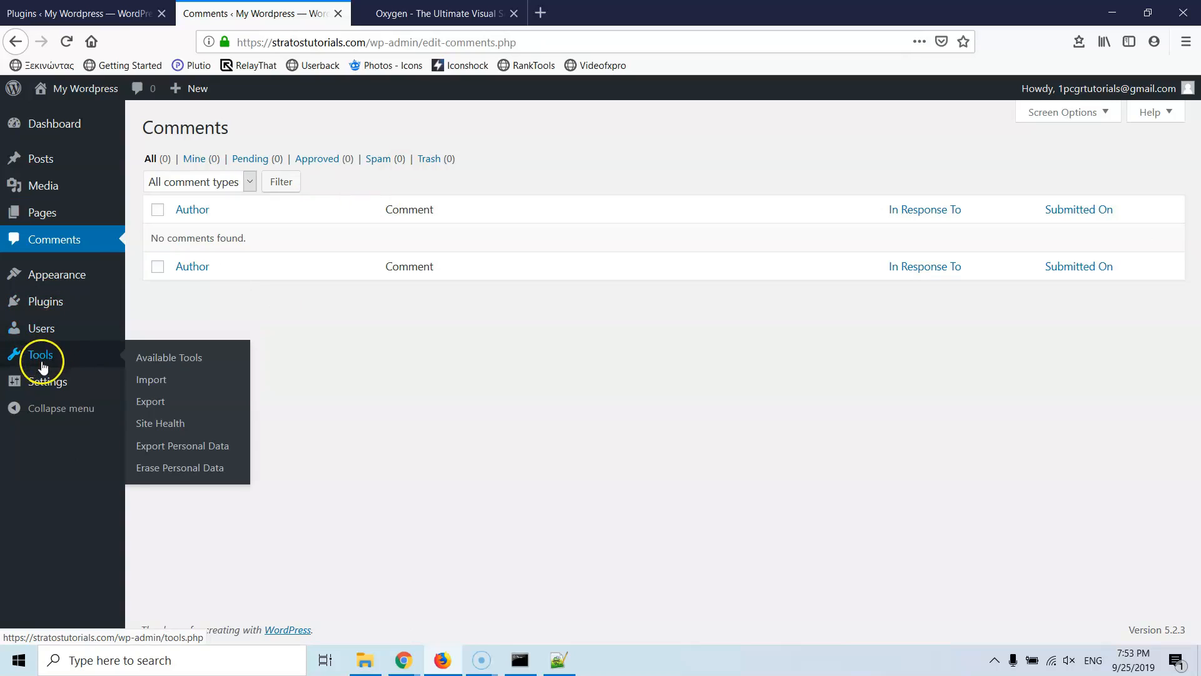
# Step: In General Settings, enter Site Title 'Stratos Tutorials' and tagline 'Wordpress Tutorials Videos'
pyautogui.click(142, 386)
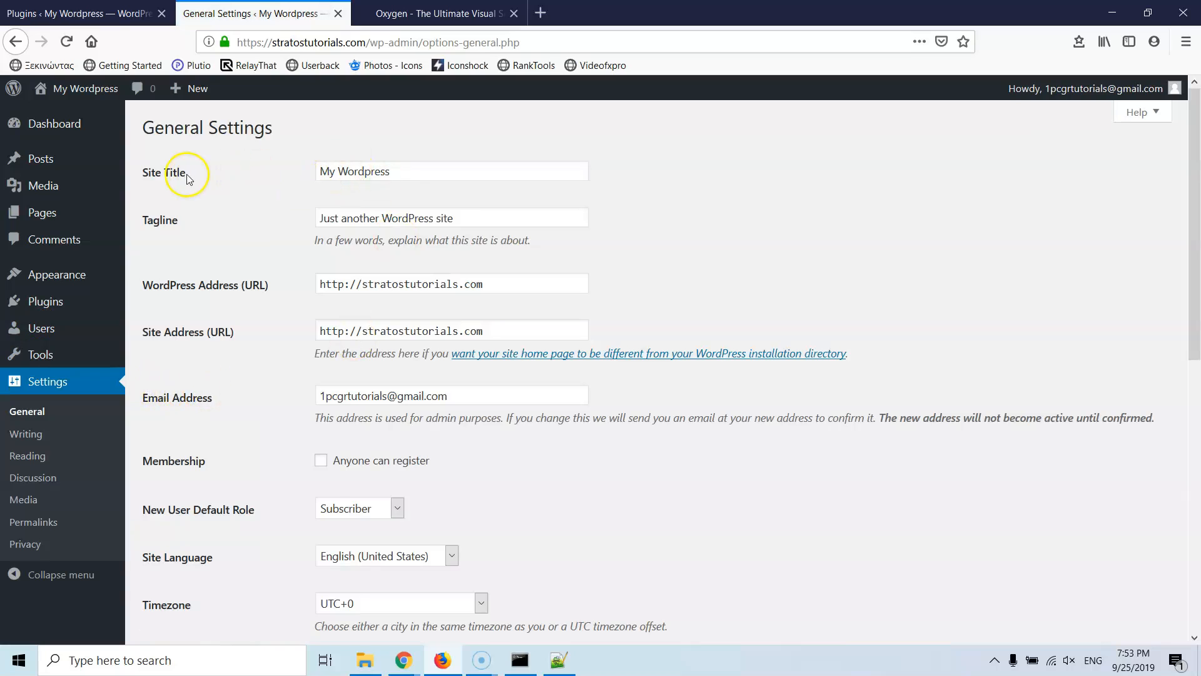
pyautogui.moveTo(477, 168); pyautogui.dragTo(254, 172)
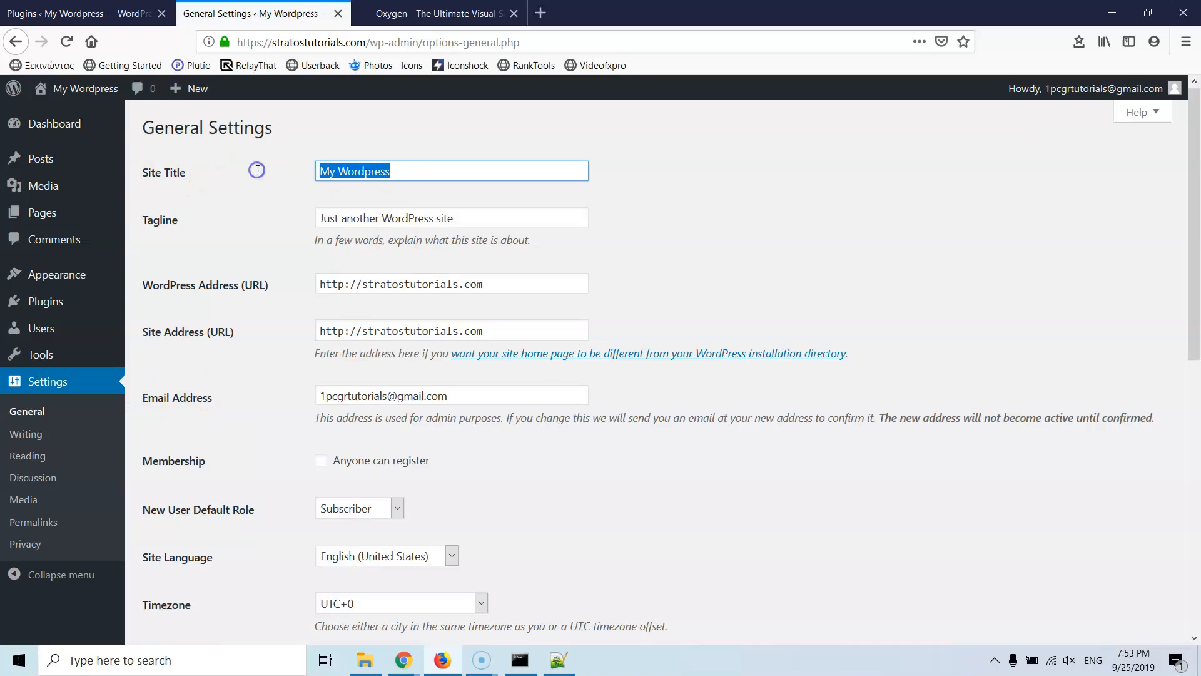
pyautogui.write('Stra')
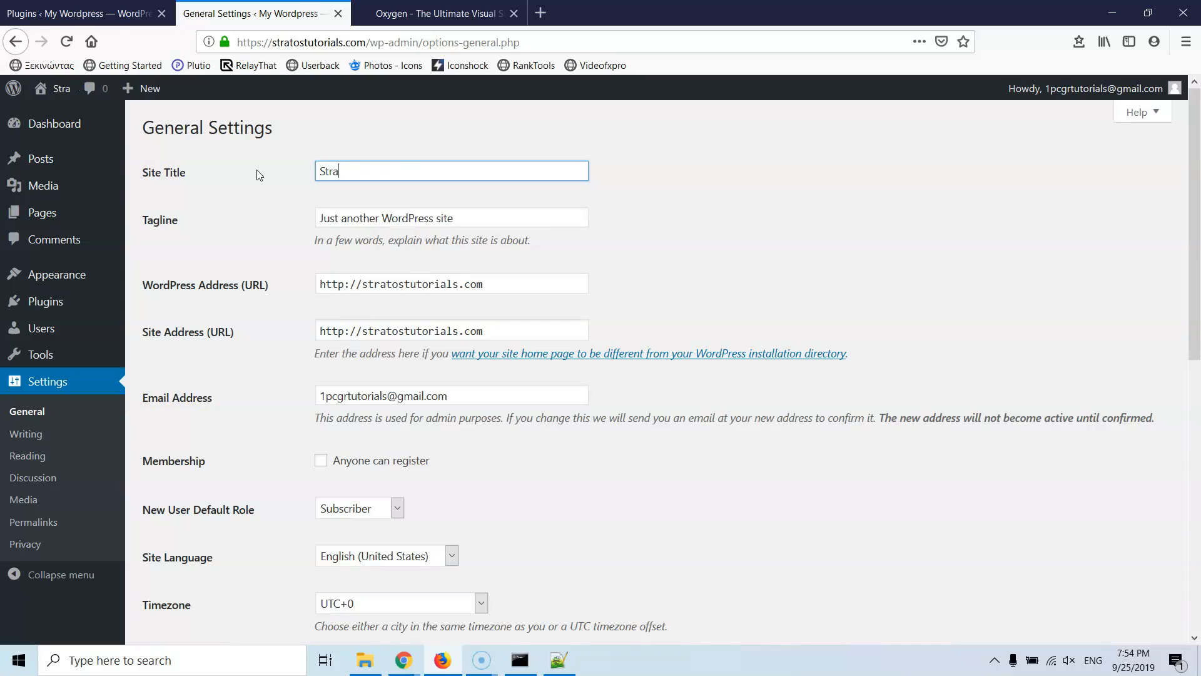
pyautogui.write('tos Tutorials')
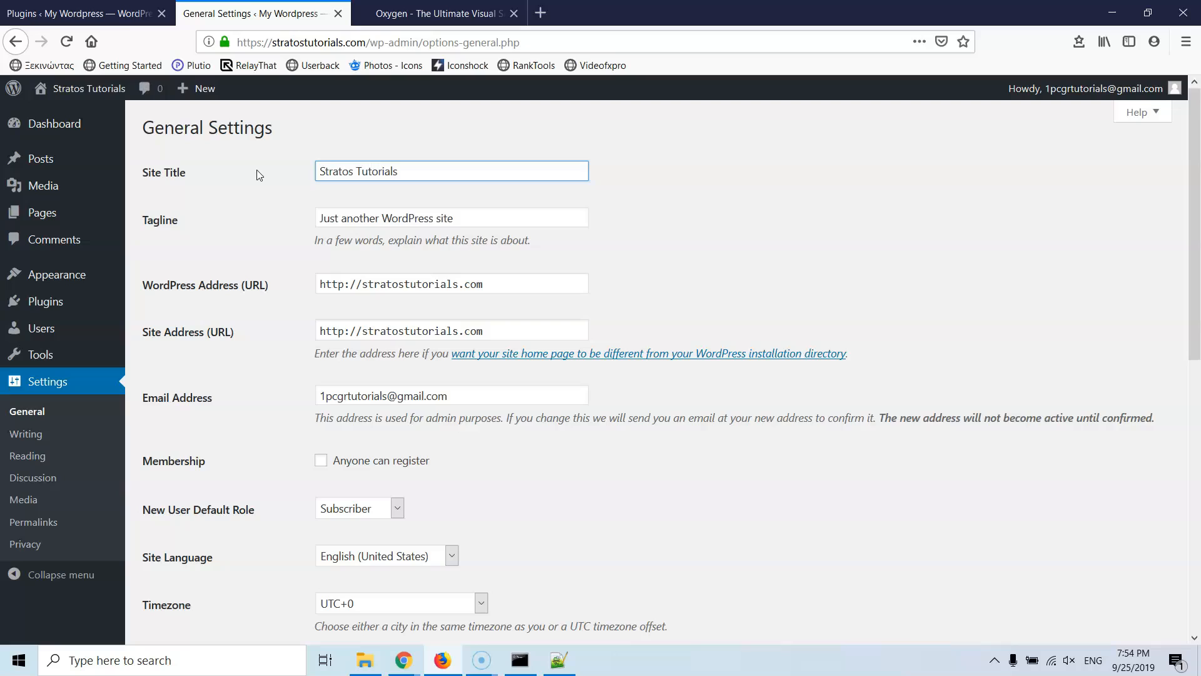
pyautogui.press('Tab')
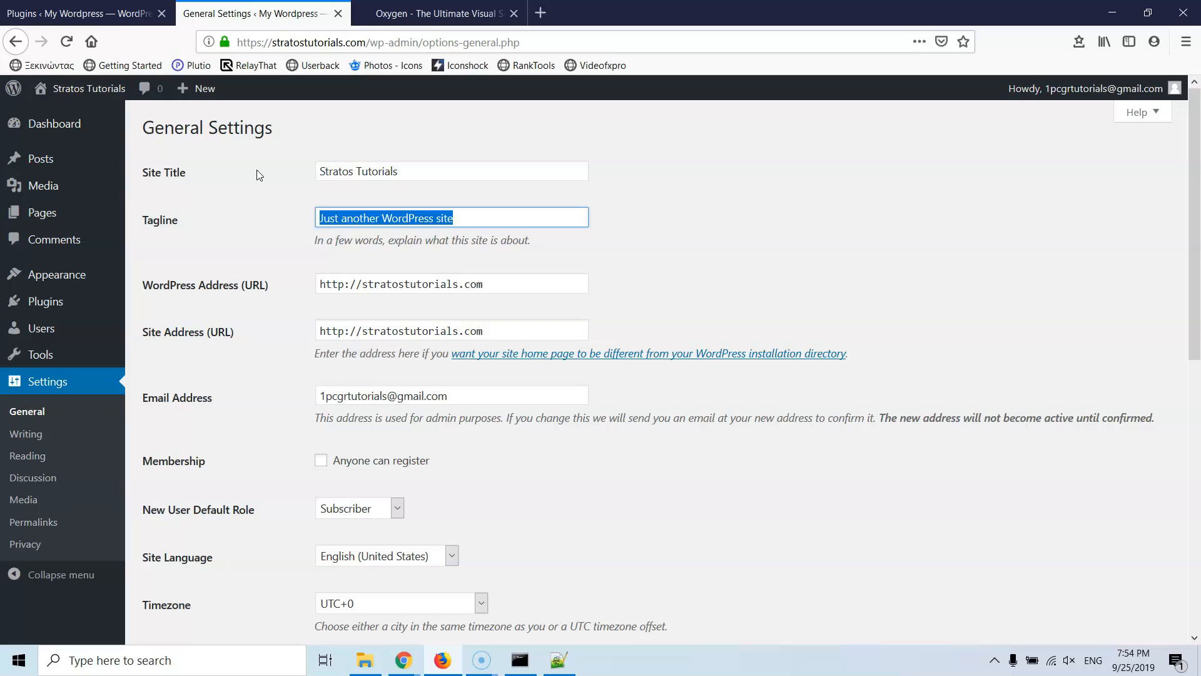
pyautogui.write('W')
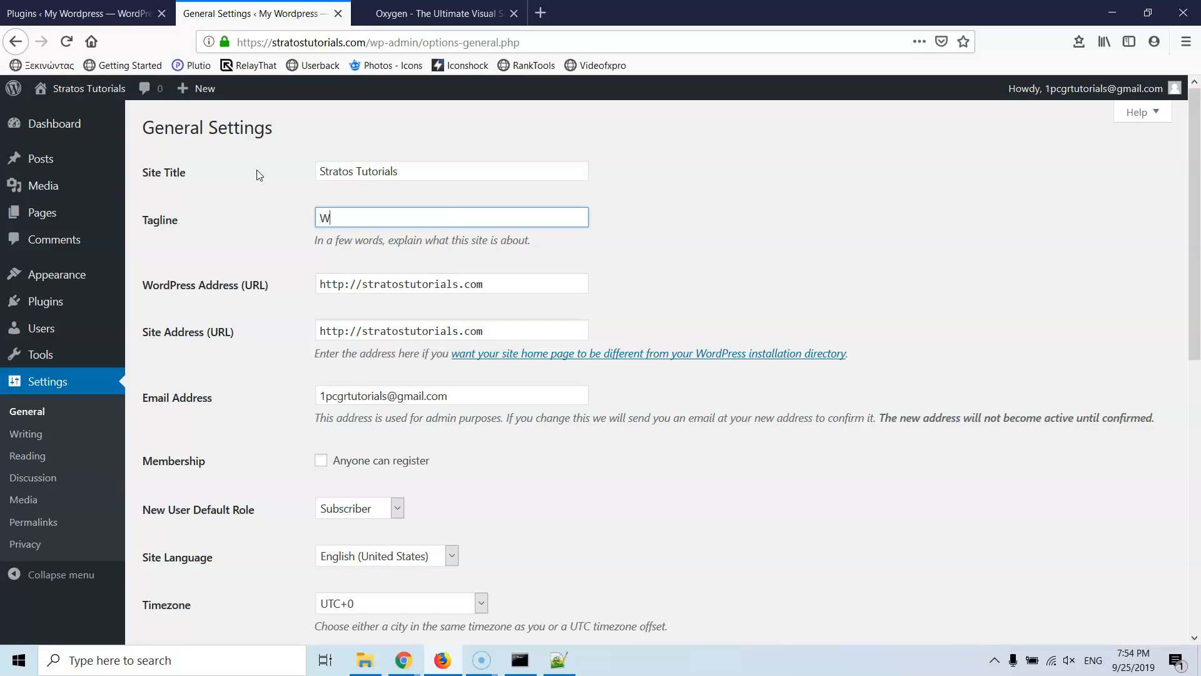
pyautogui.write('ordpress Tutorials Videos')
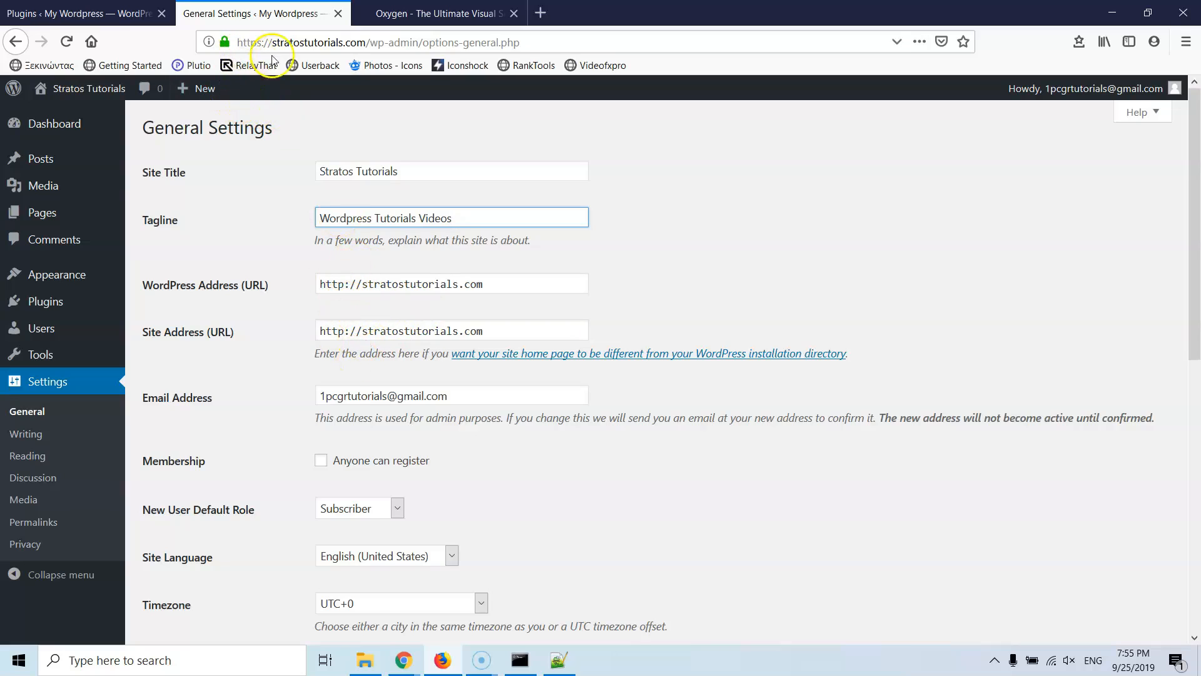
pyautogui.click(362, 286)
pyautogui.write('w')
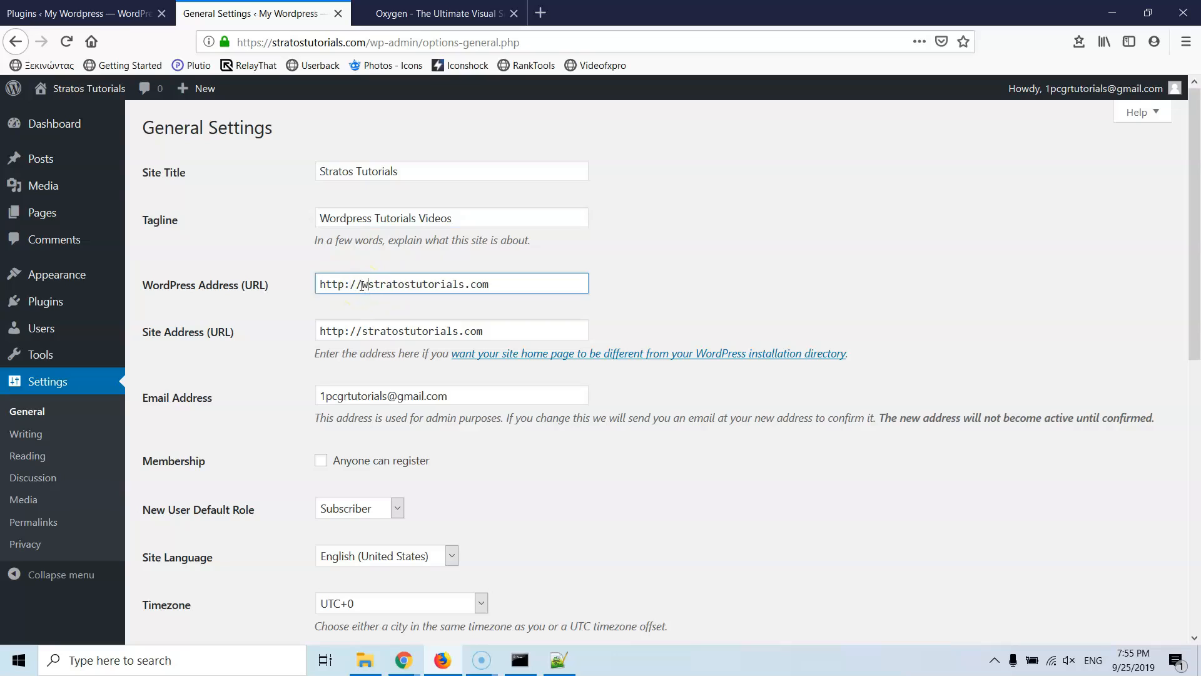
pyautogui.write('ww.')
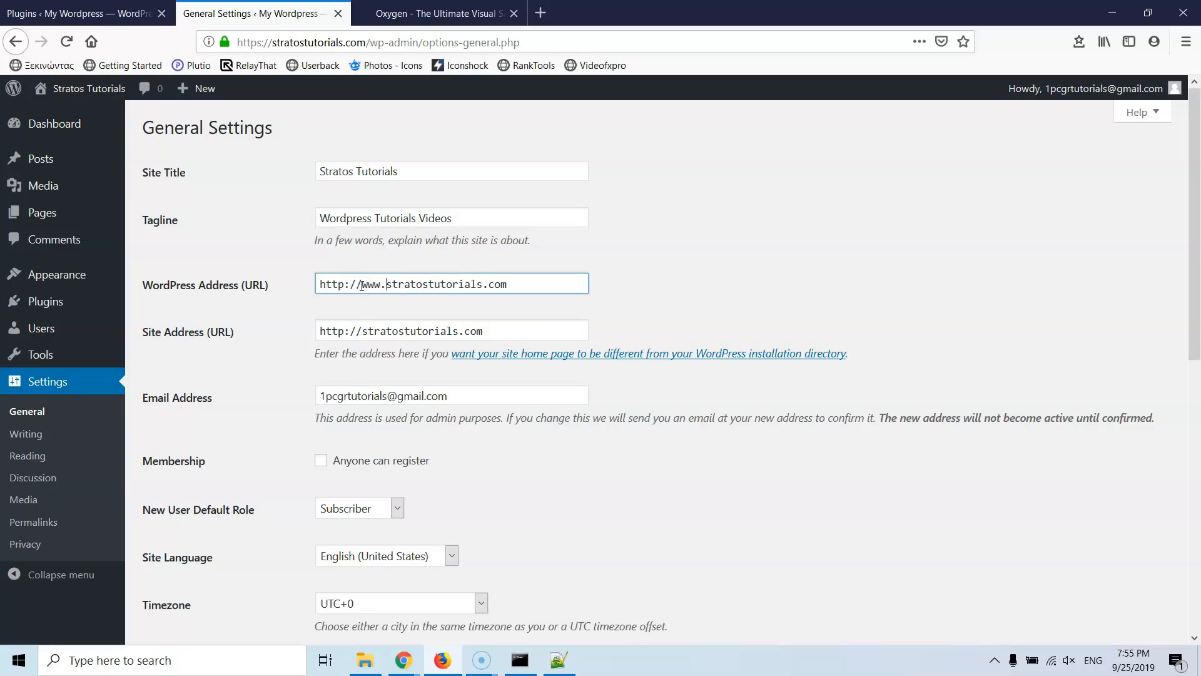
pyautogui.press('BackSpace')
pyautogui.press('BackSpace')
pyautogui.press('BackSpace')
pyautogui.press('BackSpace')
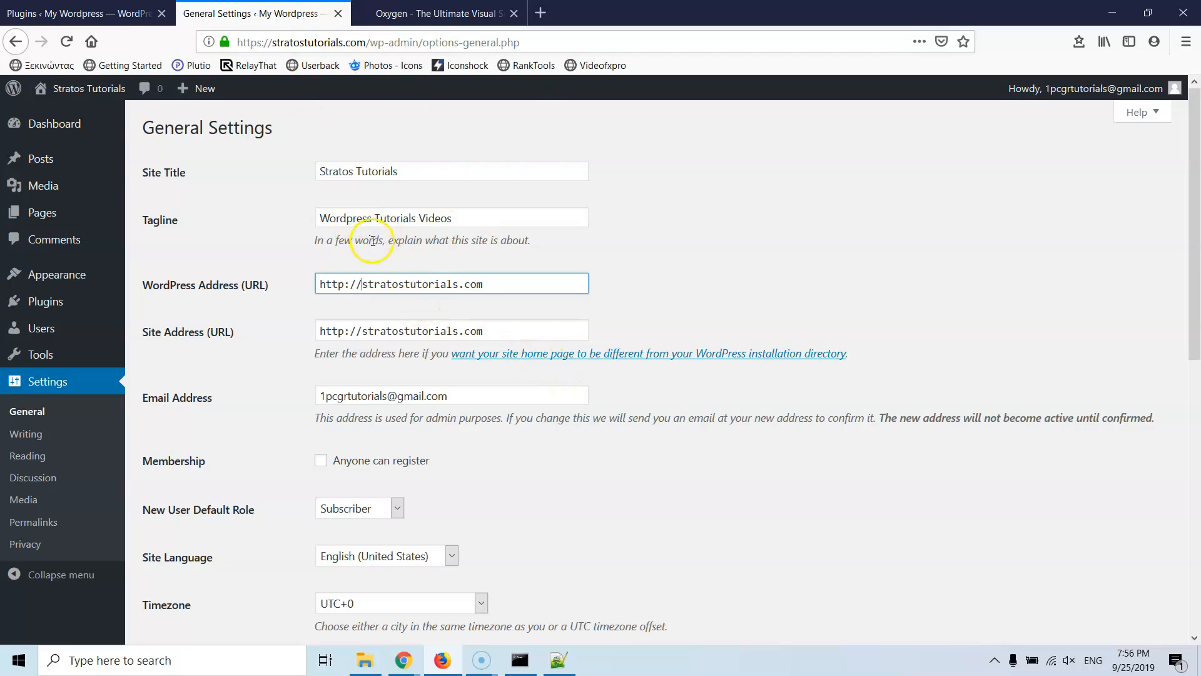
pyautogui.scroll(-3, 359, 227)
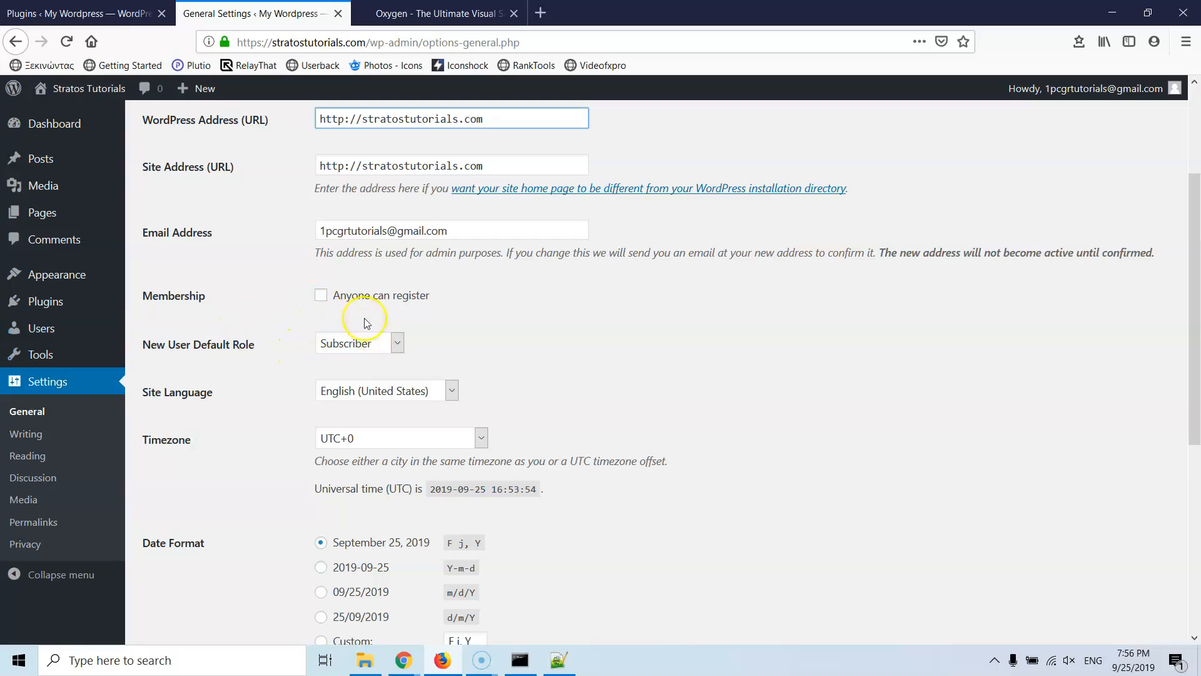
# Step: Keep Subscriber as the new-user role and English (United States) as site language
pyautogui.click(343, 343)
pyautogui.click(335, 344)
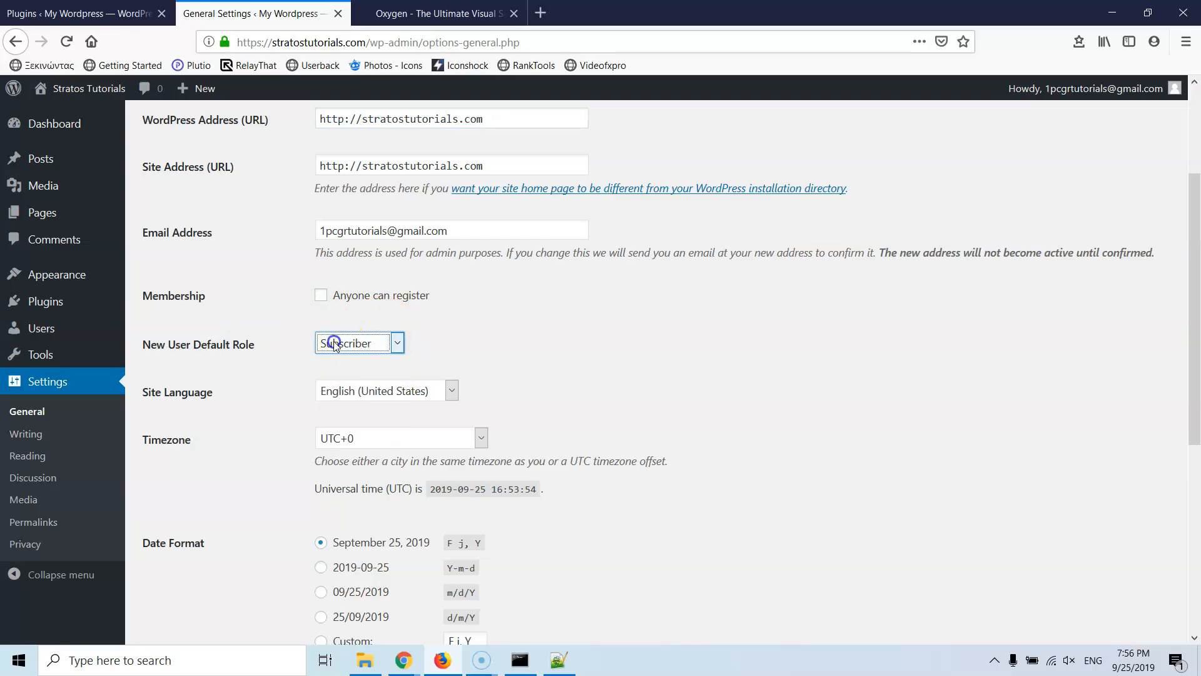
pyautogui.click(369, 392)
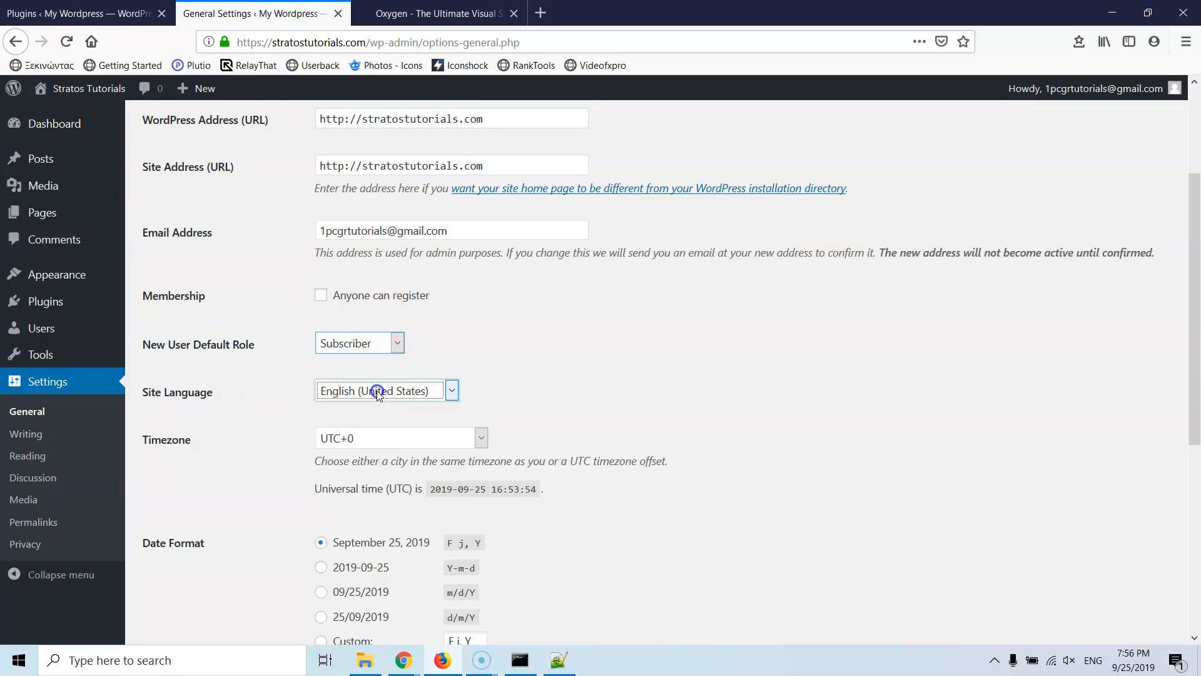
pyautogui.click(378, 394)
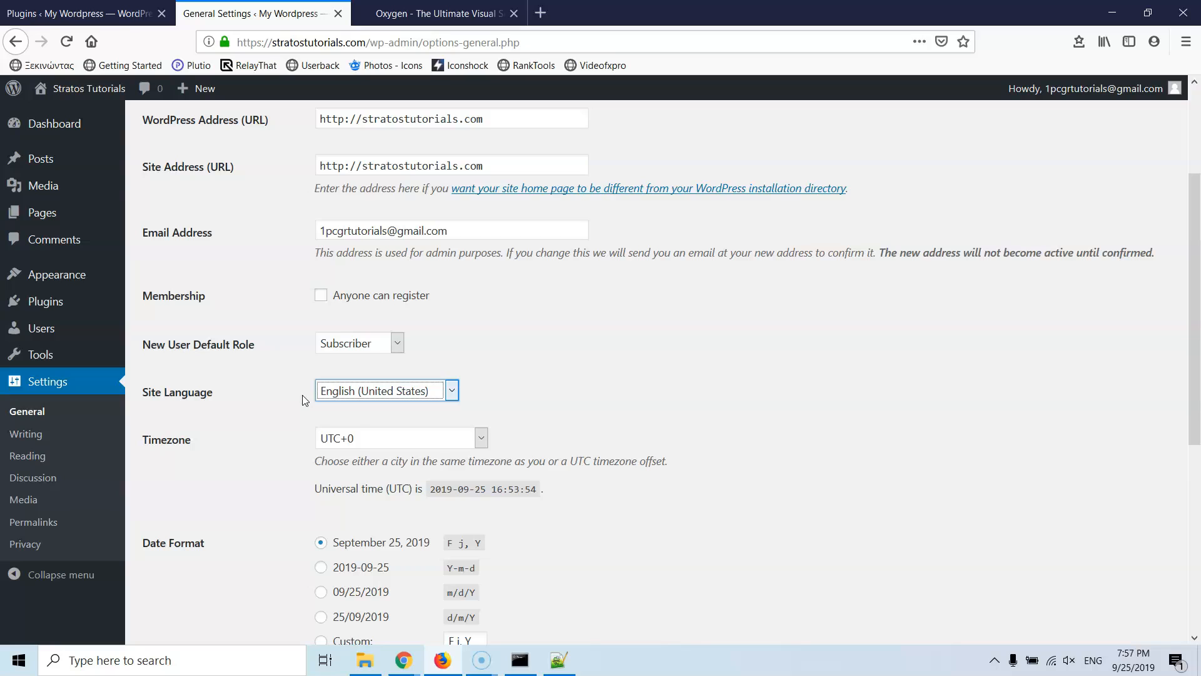
pyautogui.click(348, 389)
pyautogui.click(260, 394)
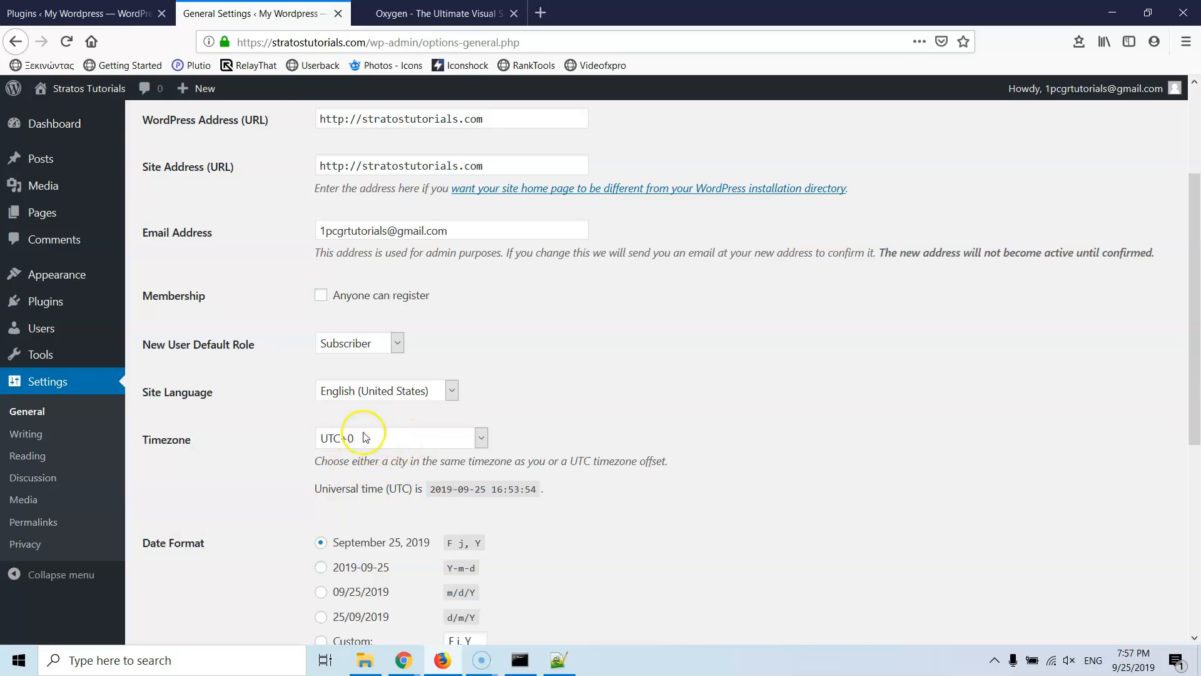
# Step: Set the site timezone to Athens, leaving date and time formats at defaults
pyautogui.click(429, 447)
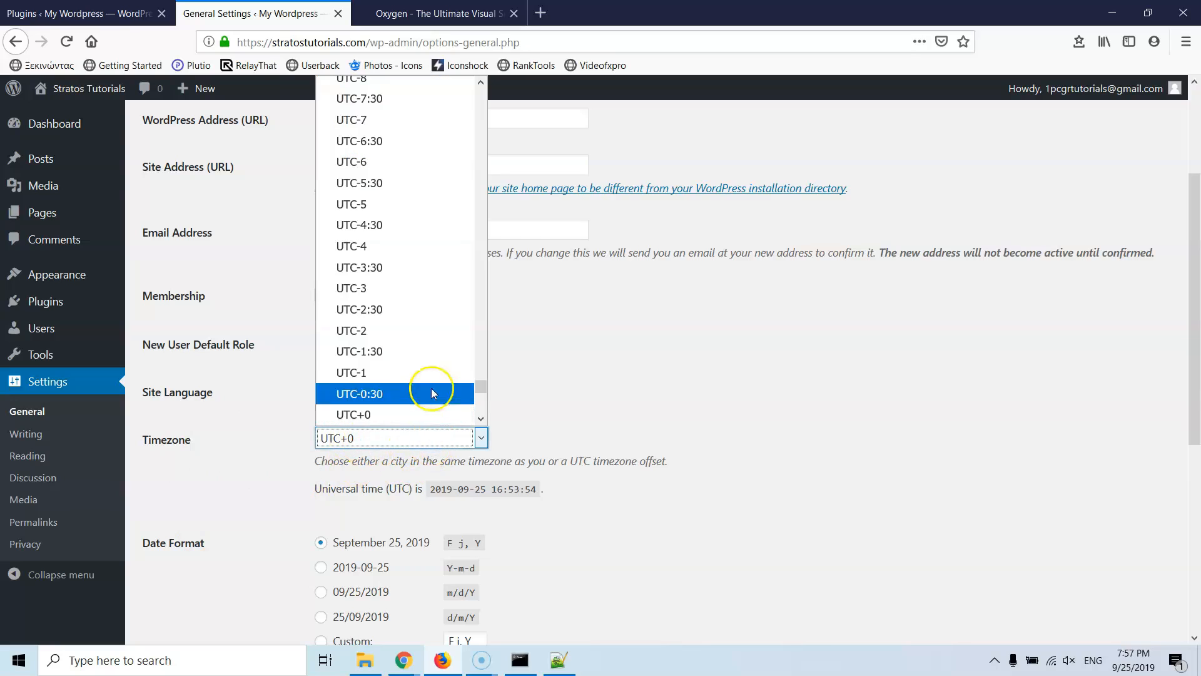
pyautogui.scroll(-2, 400, 347)
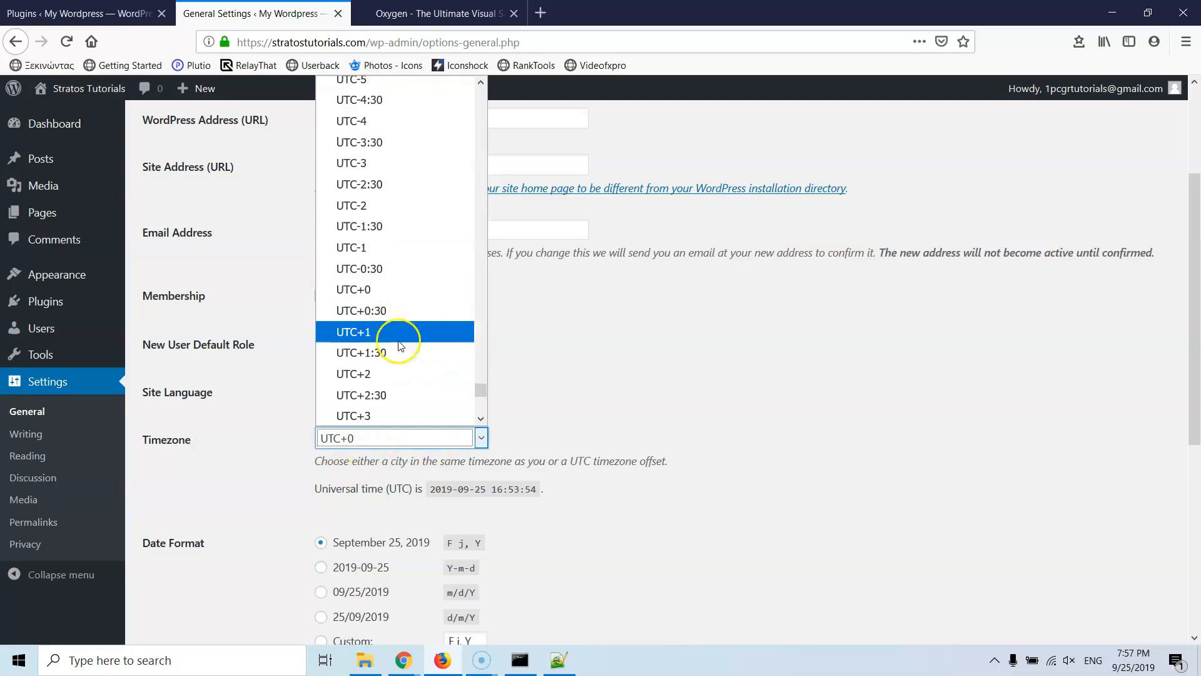
pyautogui.scroll(-5, 407, 264)
pyautogui.scroll(20, 405, 269)
pyautogui.scroll(20, 405, 271)
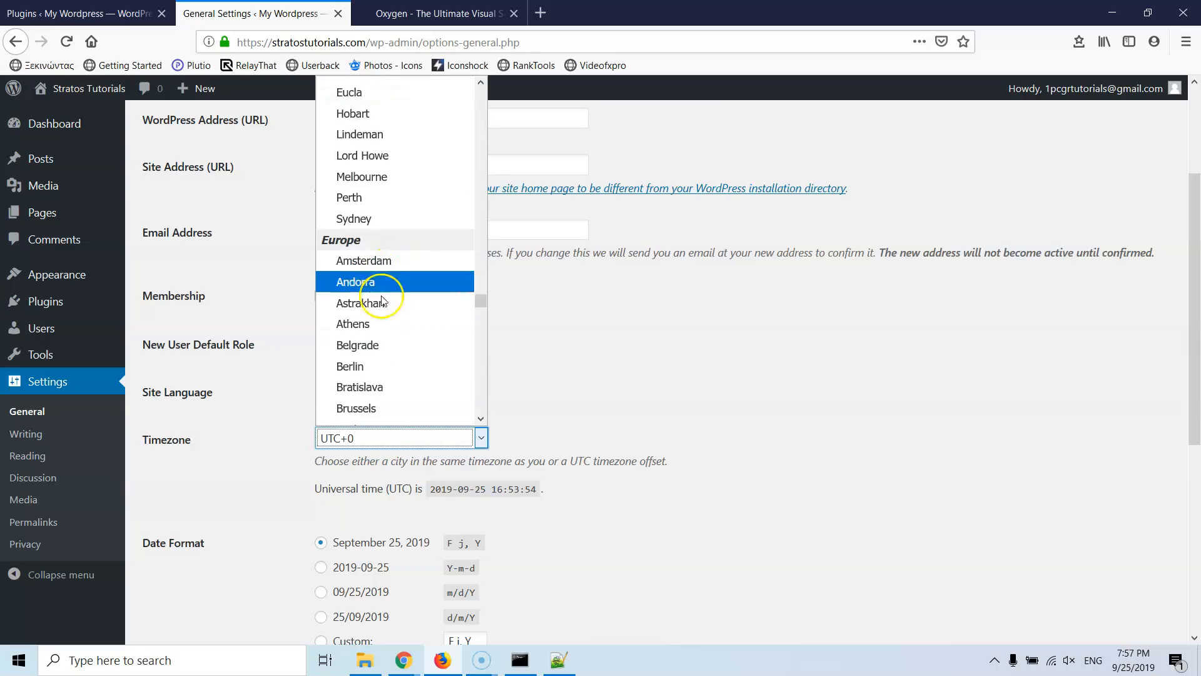
pyautogui.click(385, 324)
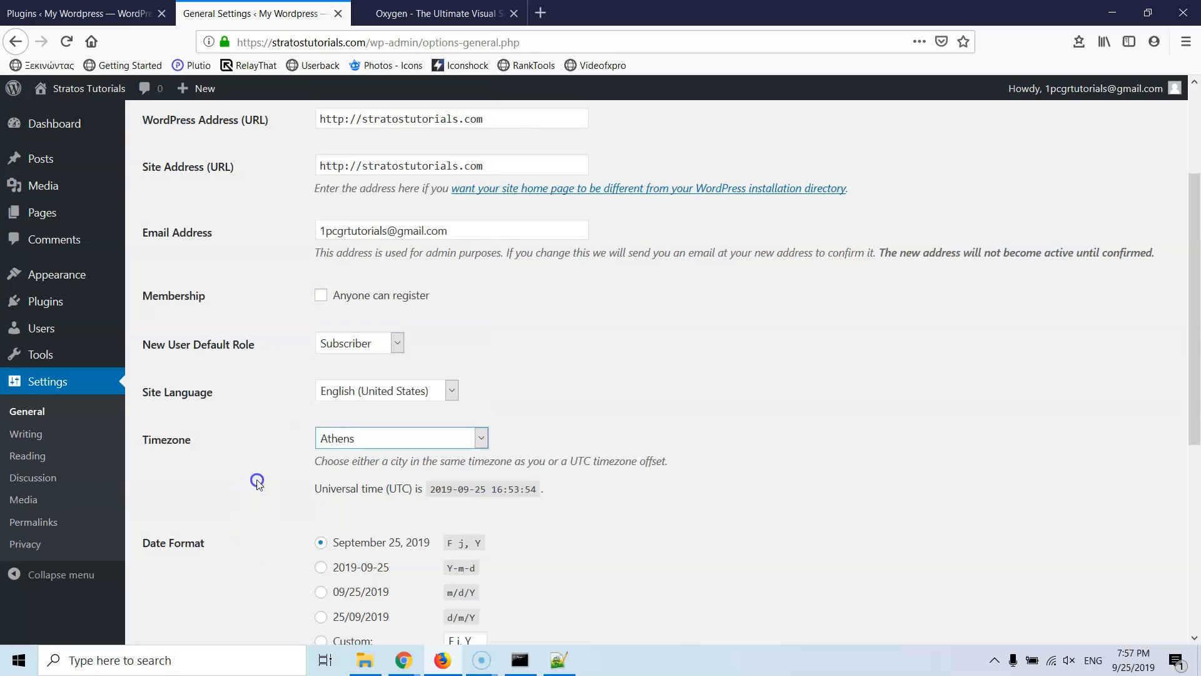
pyautogui.scroll(-3, 262, 421)
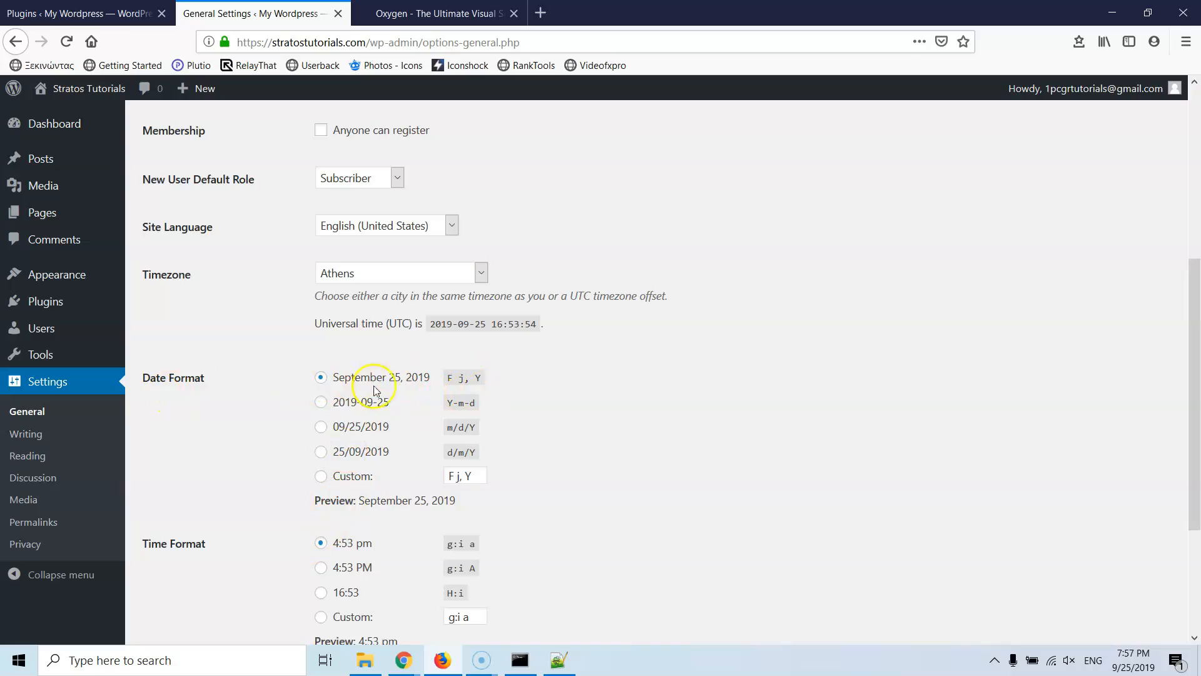
pyautogui.scroll(-1, 244, 461)
pyautogui.scroll(-3, 245, 462)
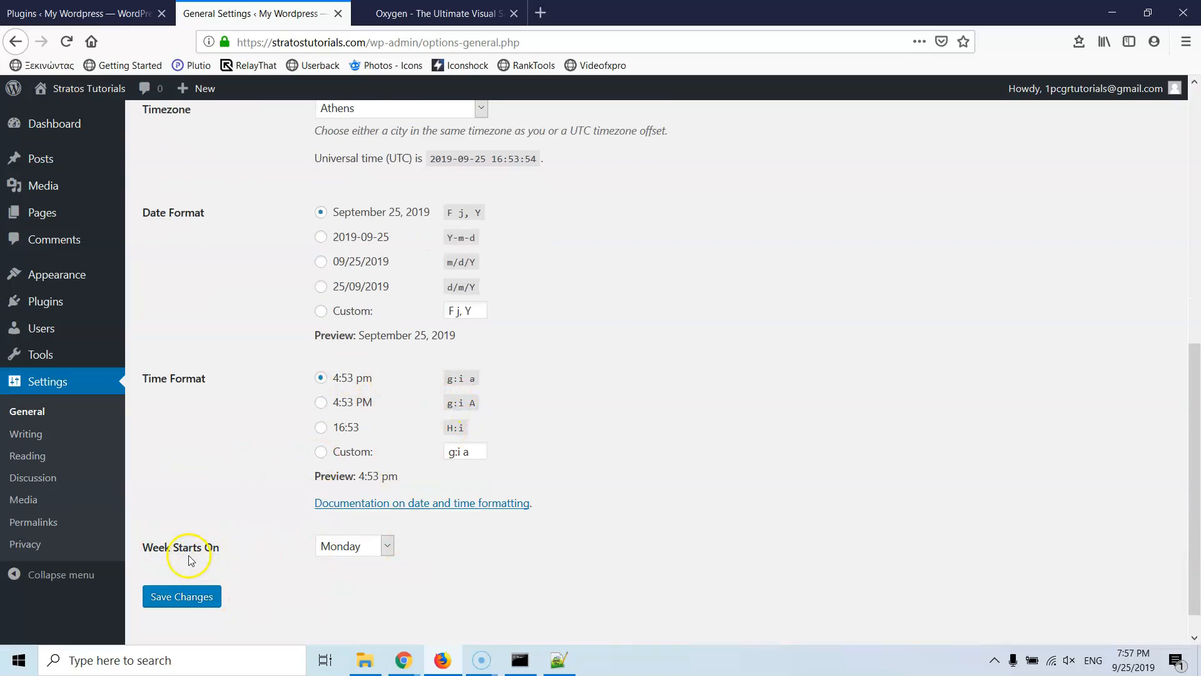
pyautogui.scroll(9, 294, 498)
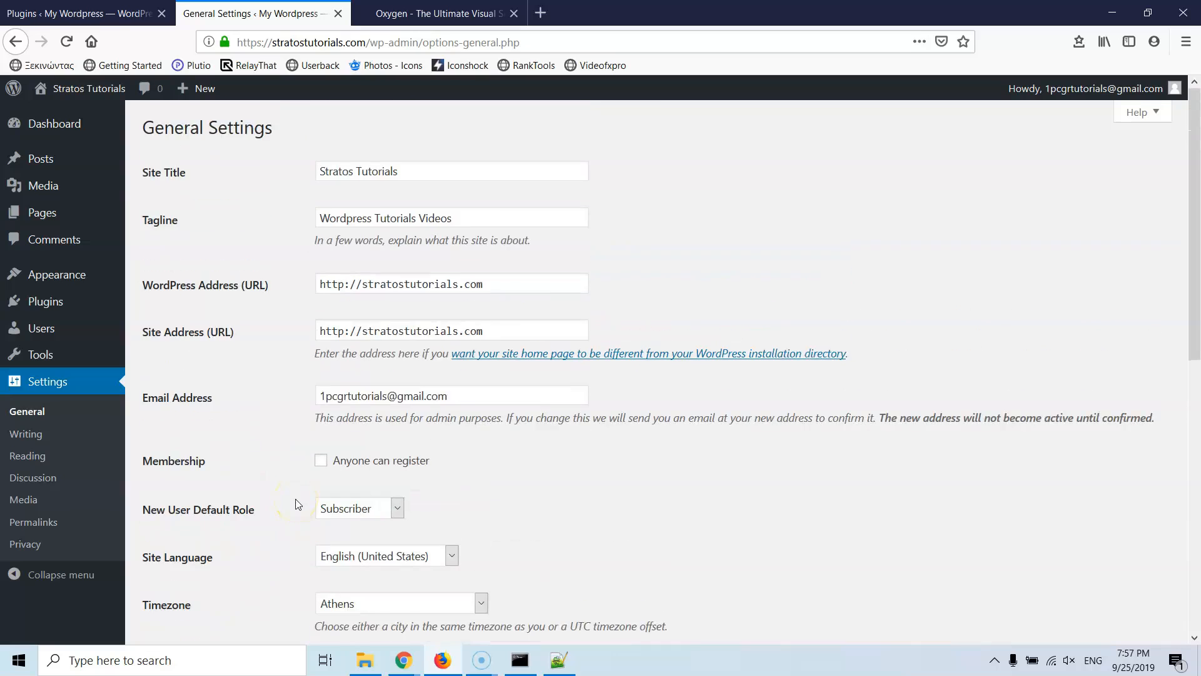
pyautogui.scroll(-9, 298, 504)
# Step: Save General settings, then save Reading settings with search engine indexing still allowed
pyautogui.click(178, 566)
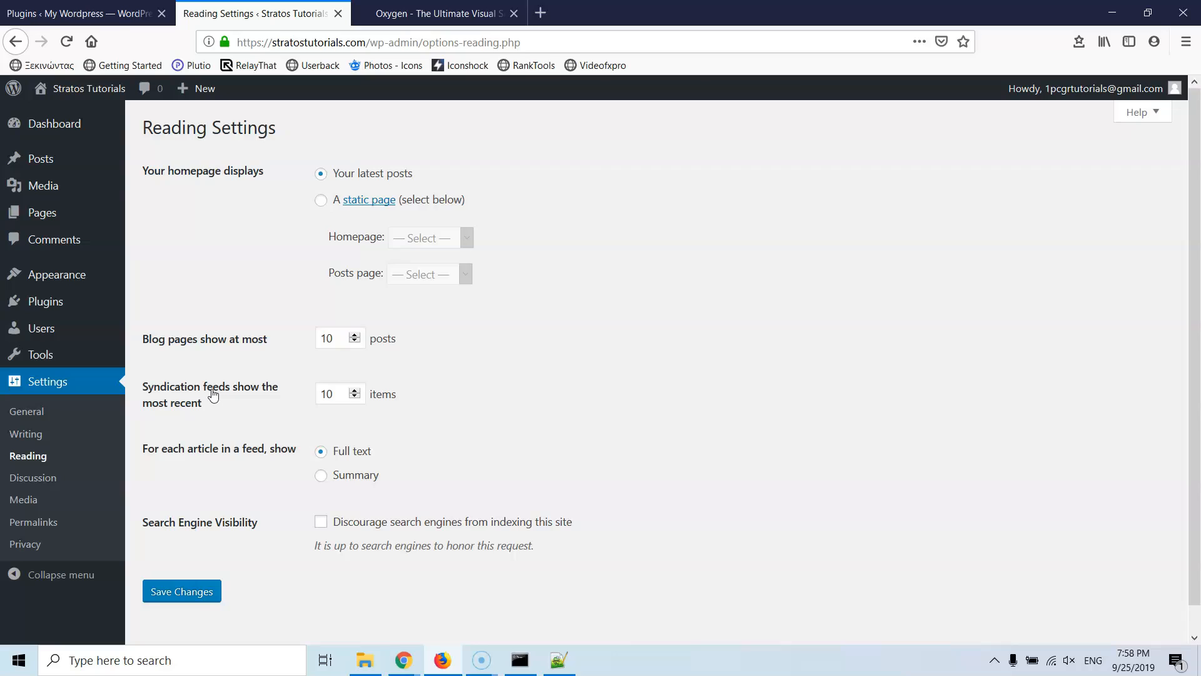
pyautogui.click(322, 477)
pyautogui.click(323, 523)
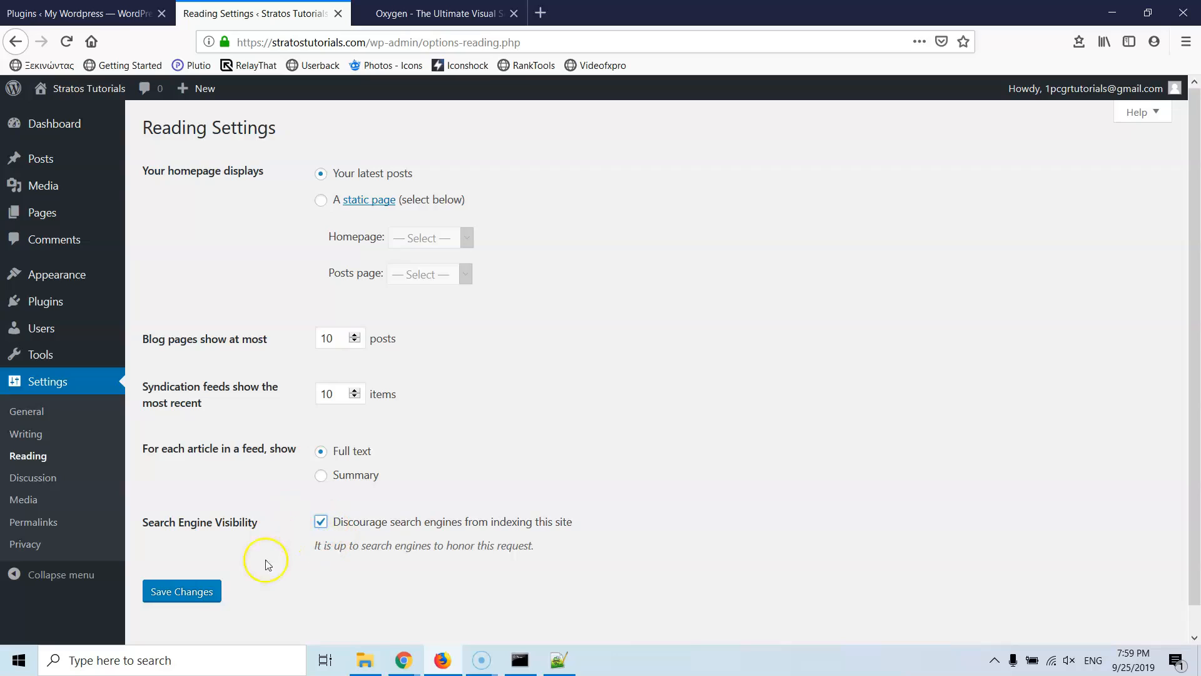
pyautogui.click(320, 525)
pyautogui.click(195, 593)
pyautogui.click(66, 478)
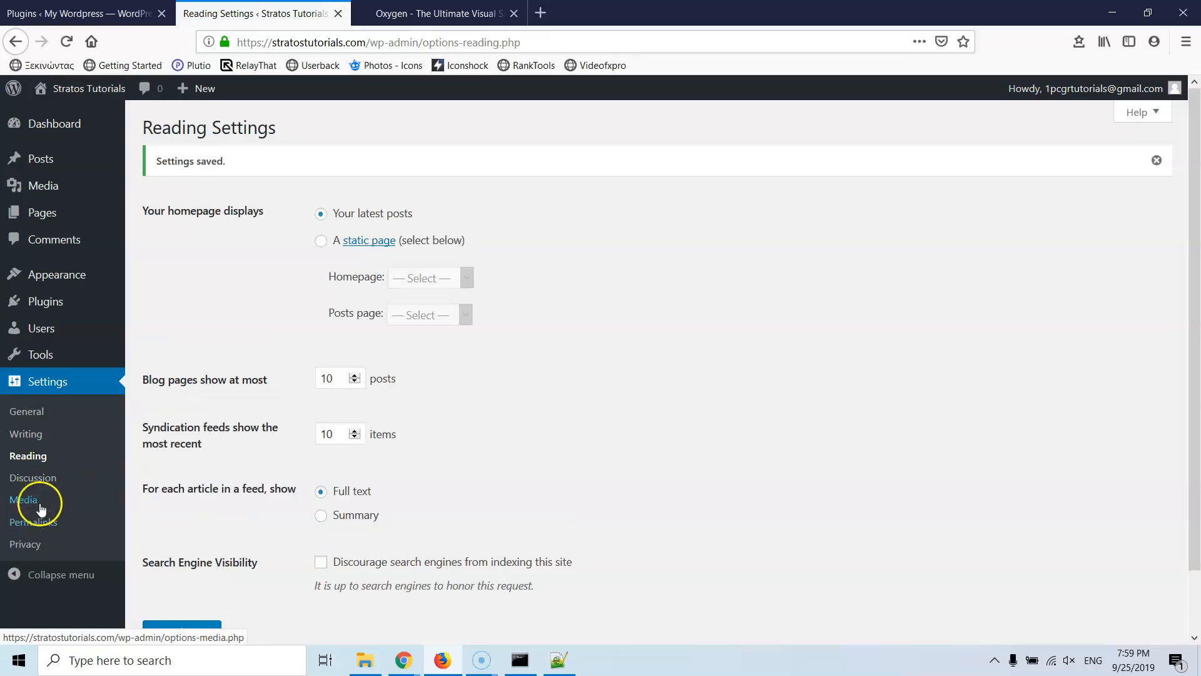
# Step: In Discussion settings, toggle comments on new articles off and on, reviewing down to Avatars
pyautogui.click(41, 479)
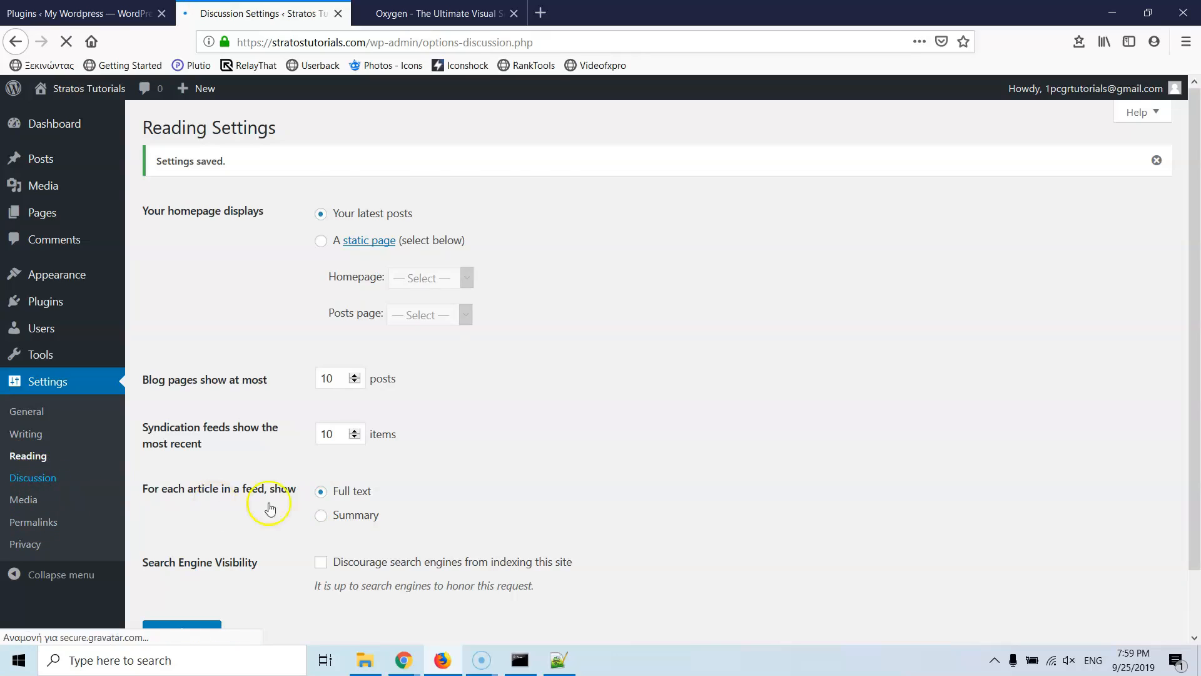
pyautogui.click(321, 218)
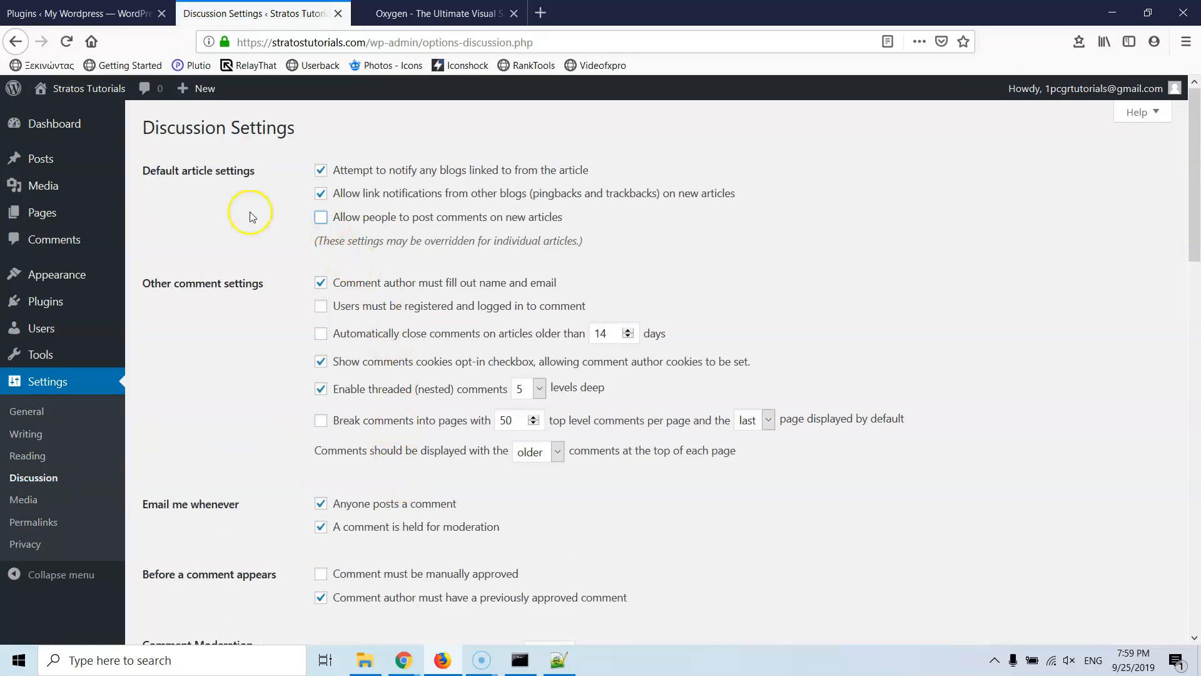
pyautogui.click(320, 217)
pyautogui.scroll(-2, 259, 271)
pyautogui.scroll(-15, 259, 271)
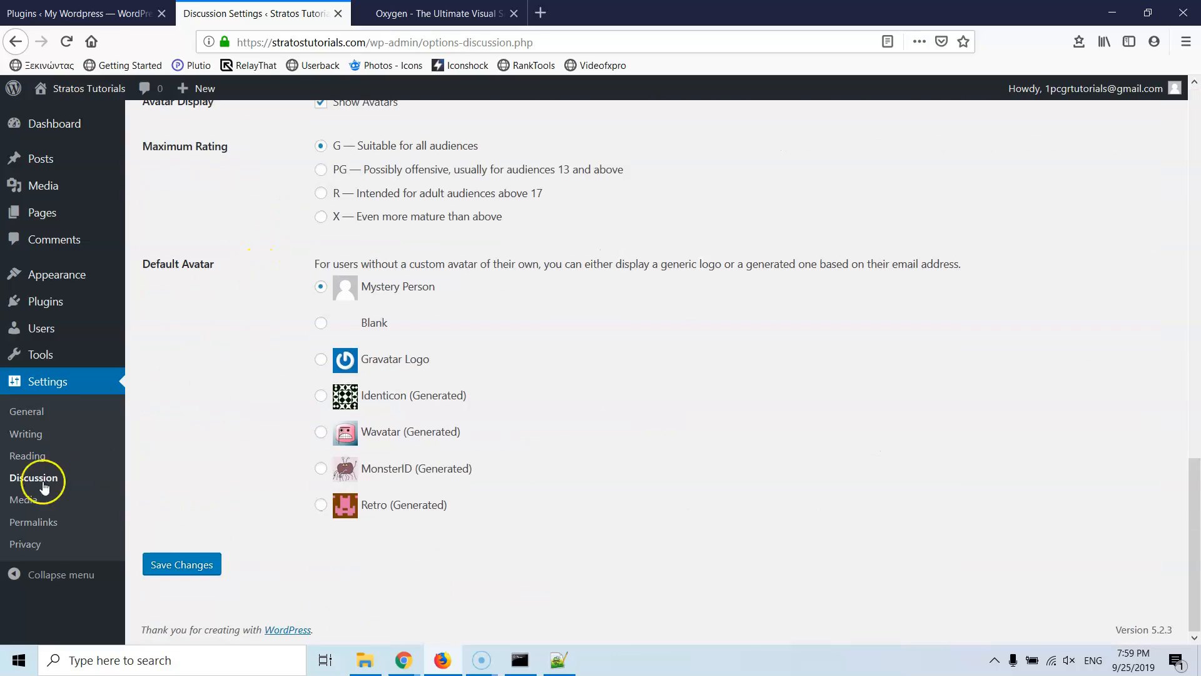
pyautogui.click(26, 521)
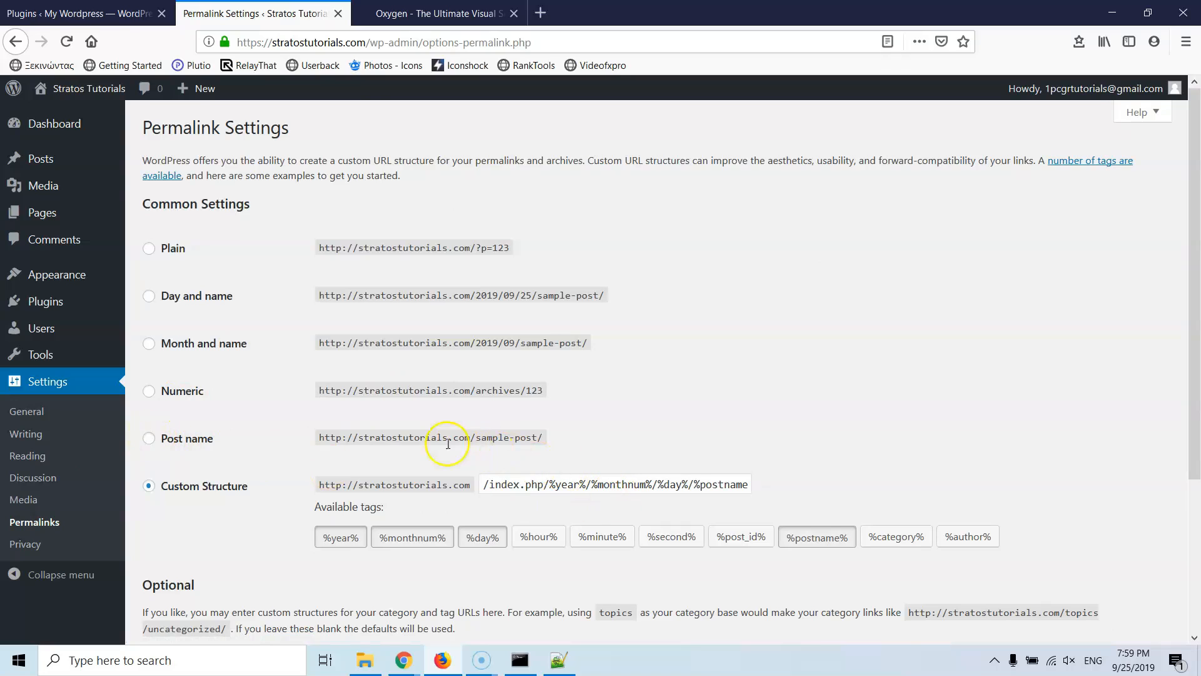
# Step: Choose the Post name (/%postname%/) permalink structure and save it
pyautogui.click(162, 449)
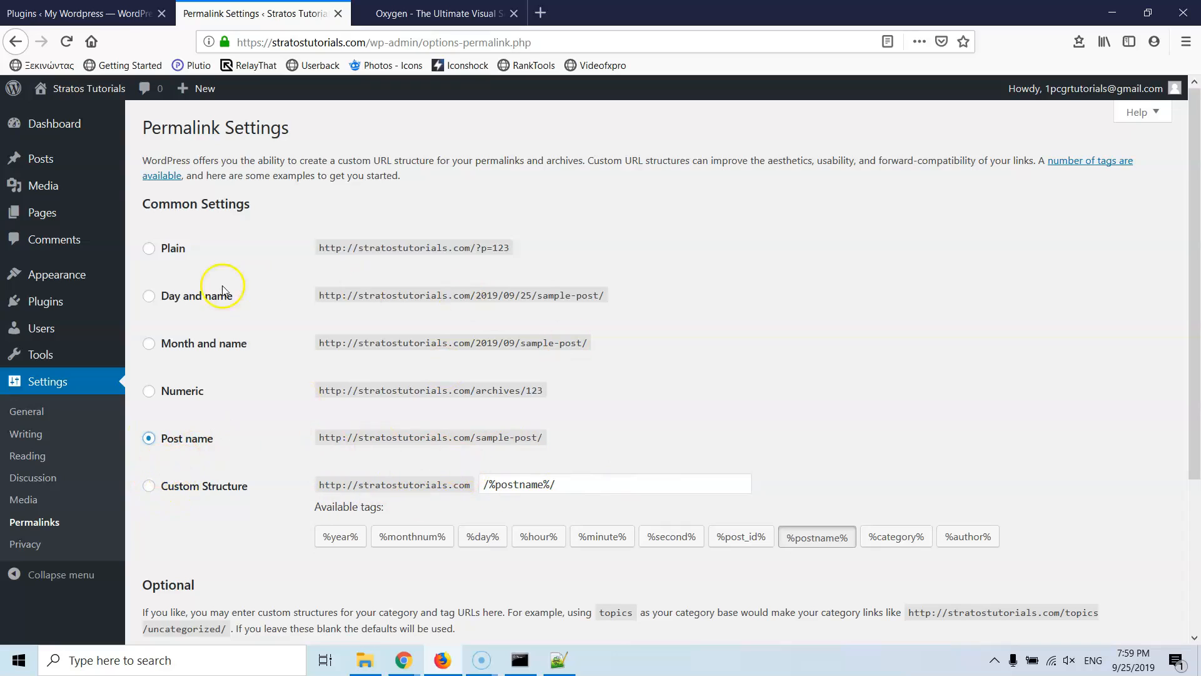
pyautogui.scroll(-3, 388, 423)
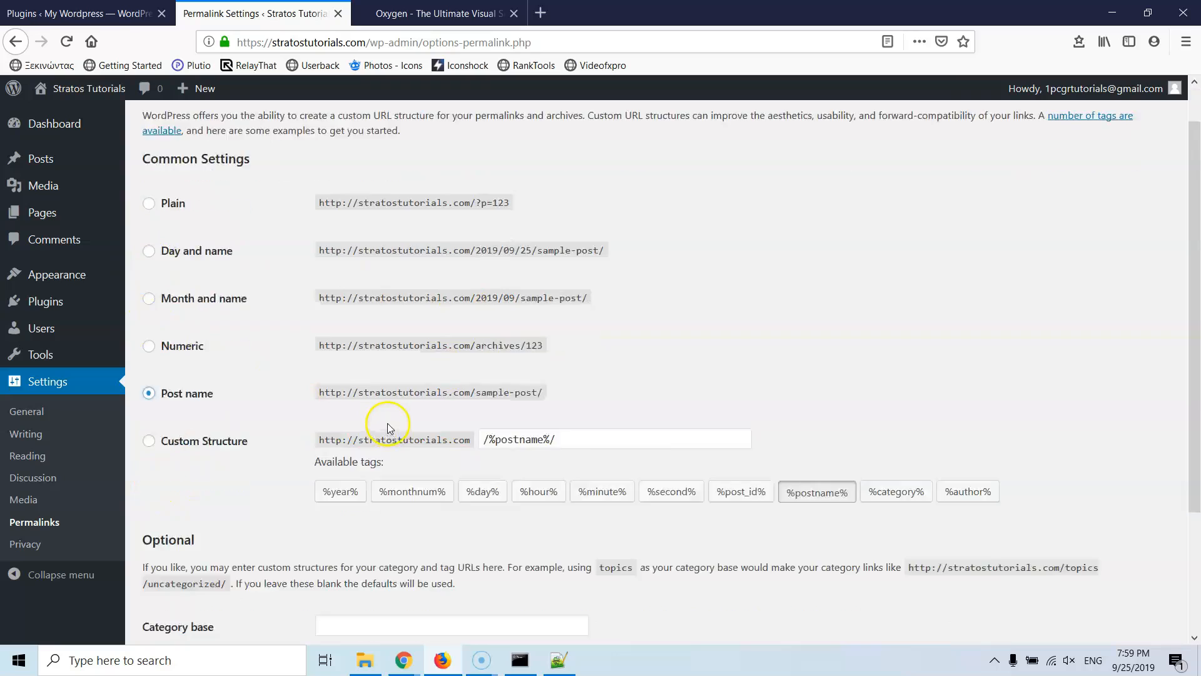
pyautogui.click(172, 568)
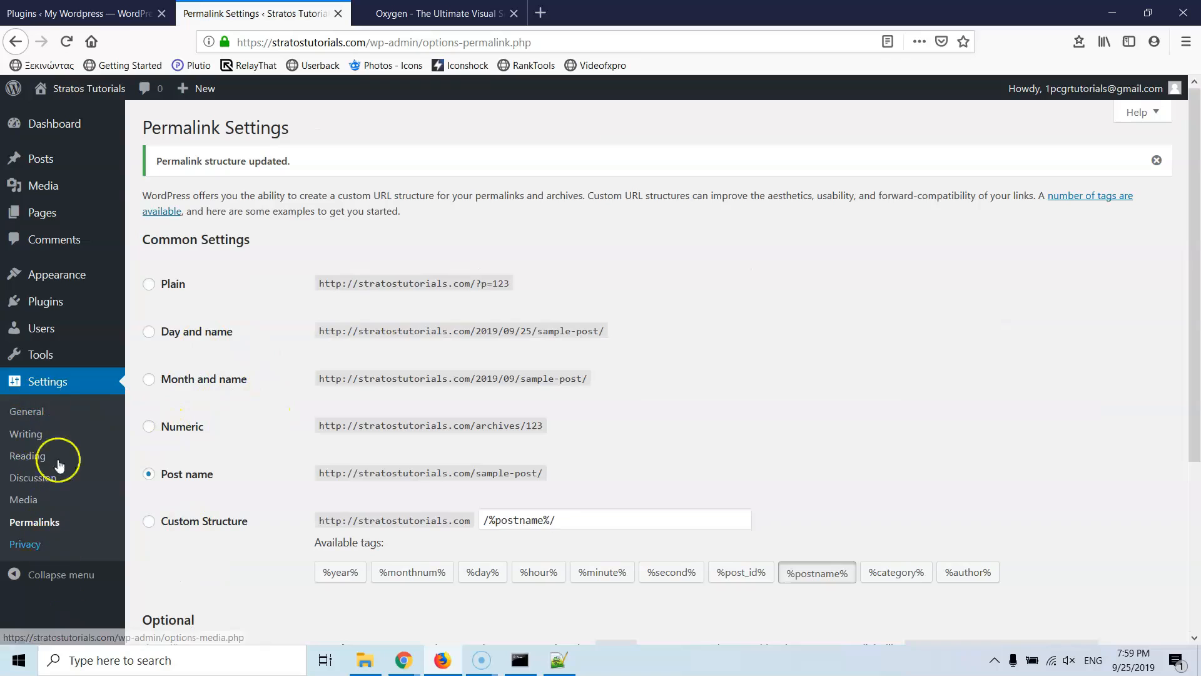
pyautogui.click(20, 549)
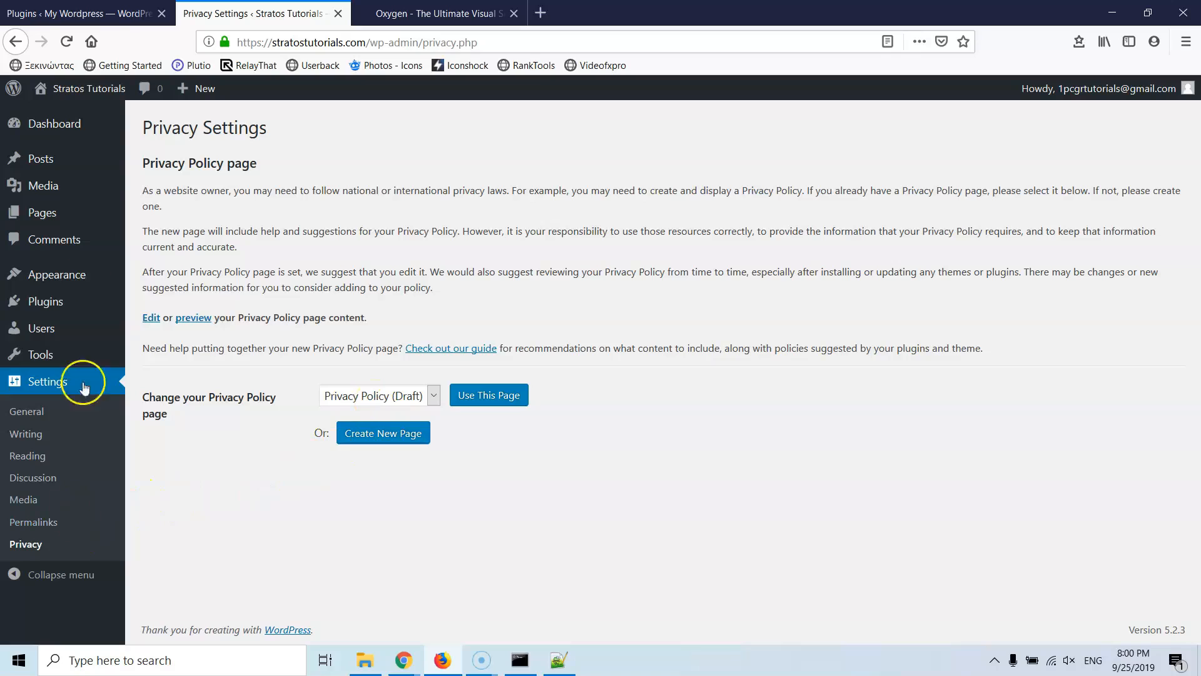
pyautogui.moveTo(44, 356)
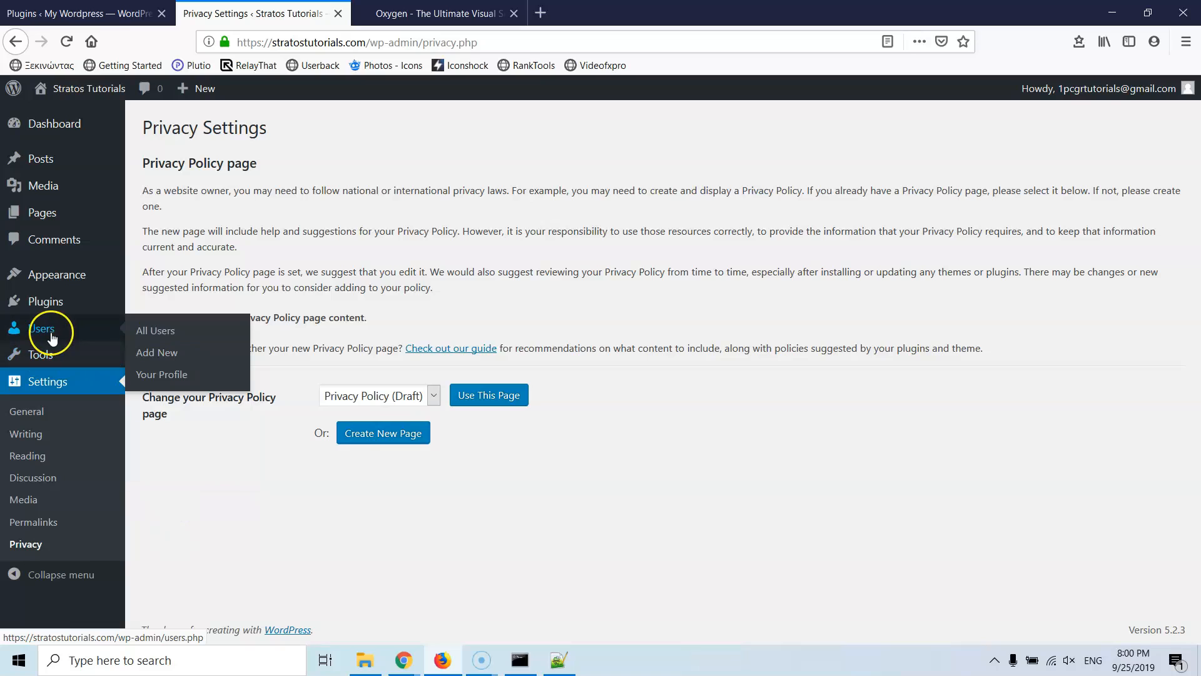
# Step: Open the administrator's profile and fill in the owner's first name
pyautogui.click(160, 331)
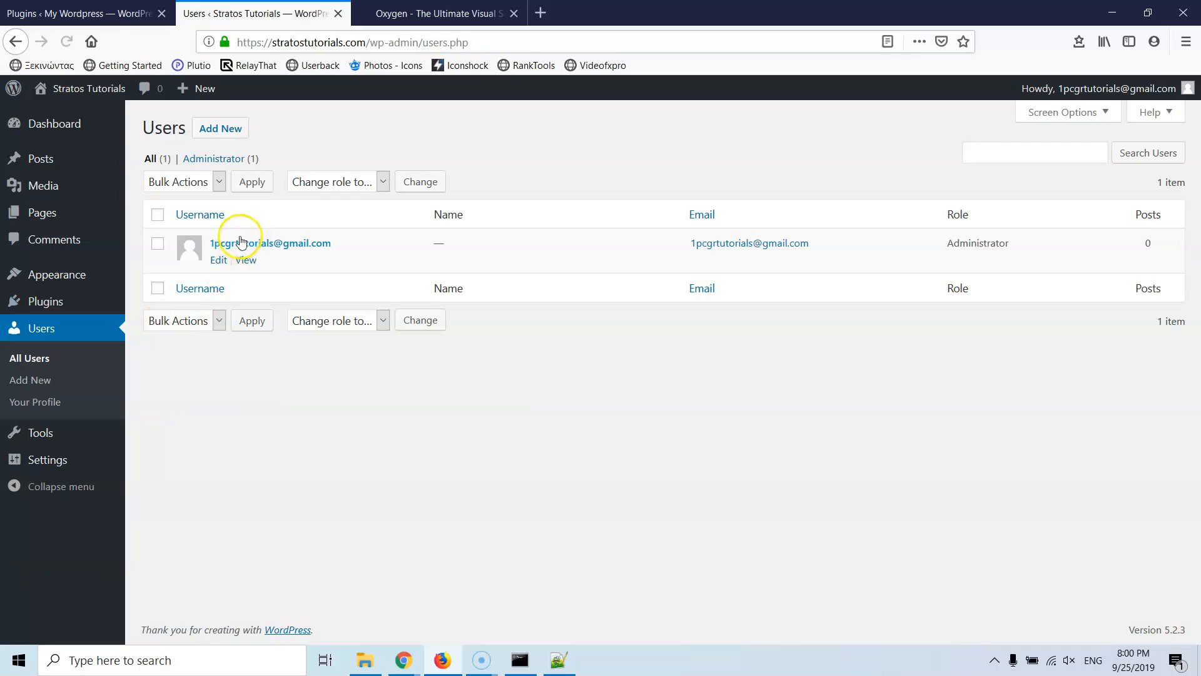
pyautogui.click(250, 243)
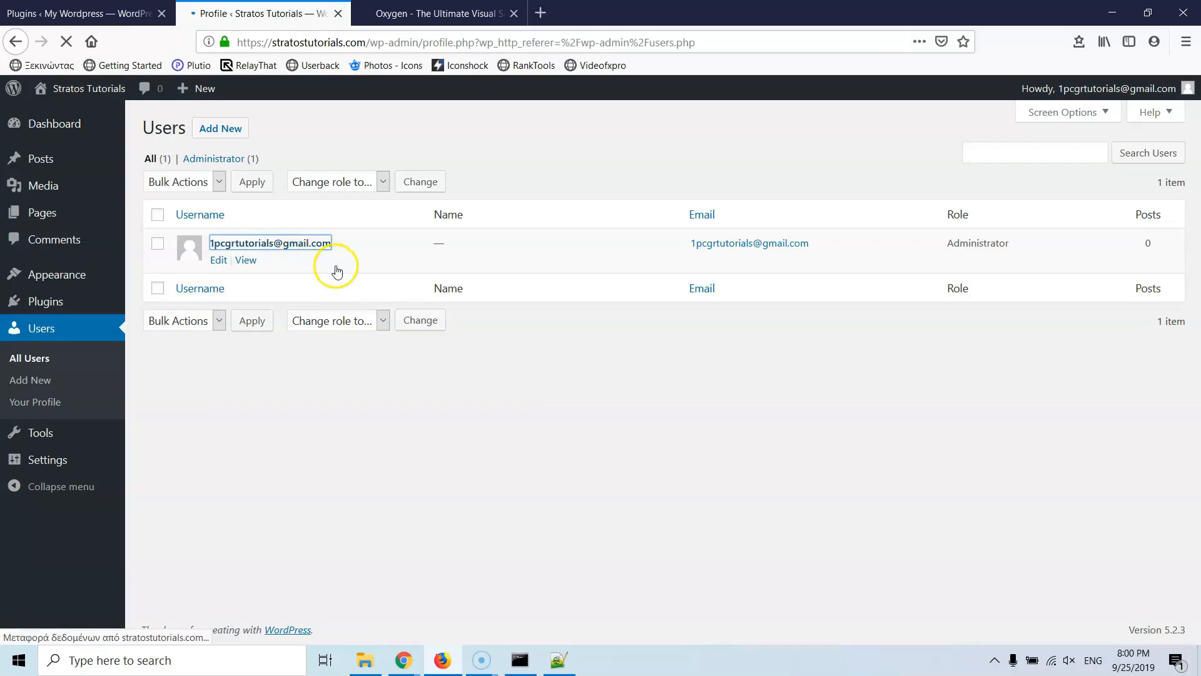
pyautogui.scroll(-4, 351, 325)
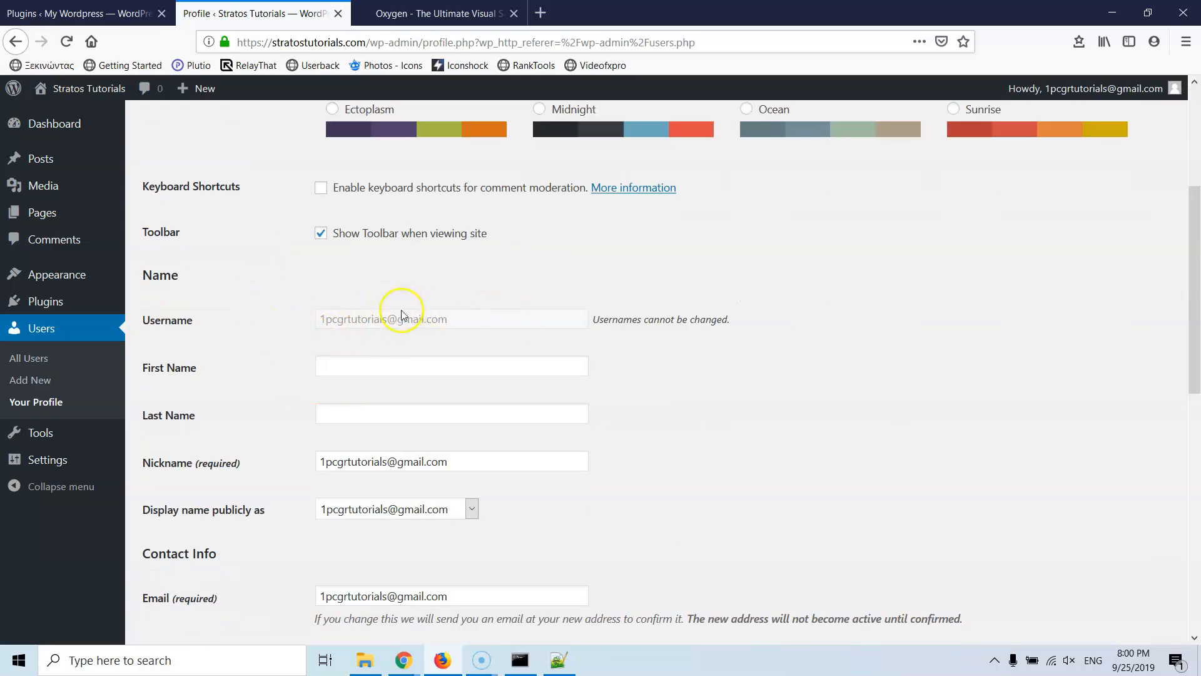
pyautogui.click(371, 367)
pyautogui.write('Stratos')
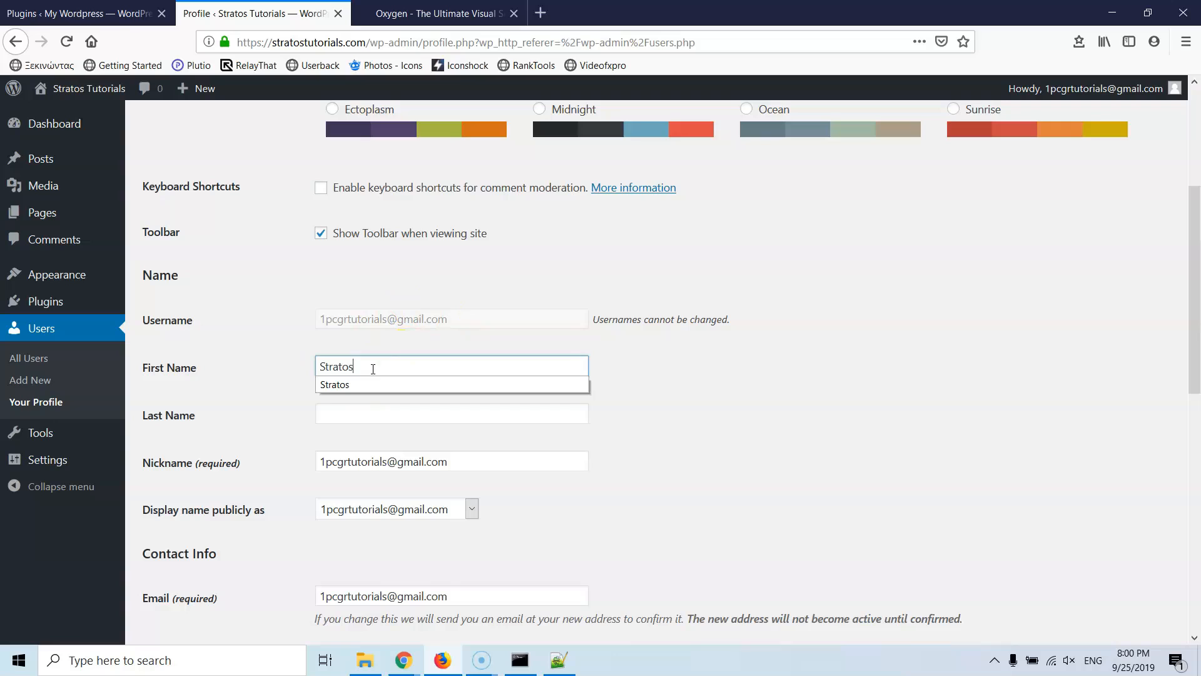
pyautogui.click(264, 362)
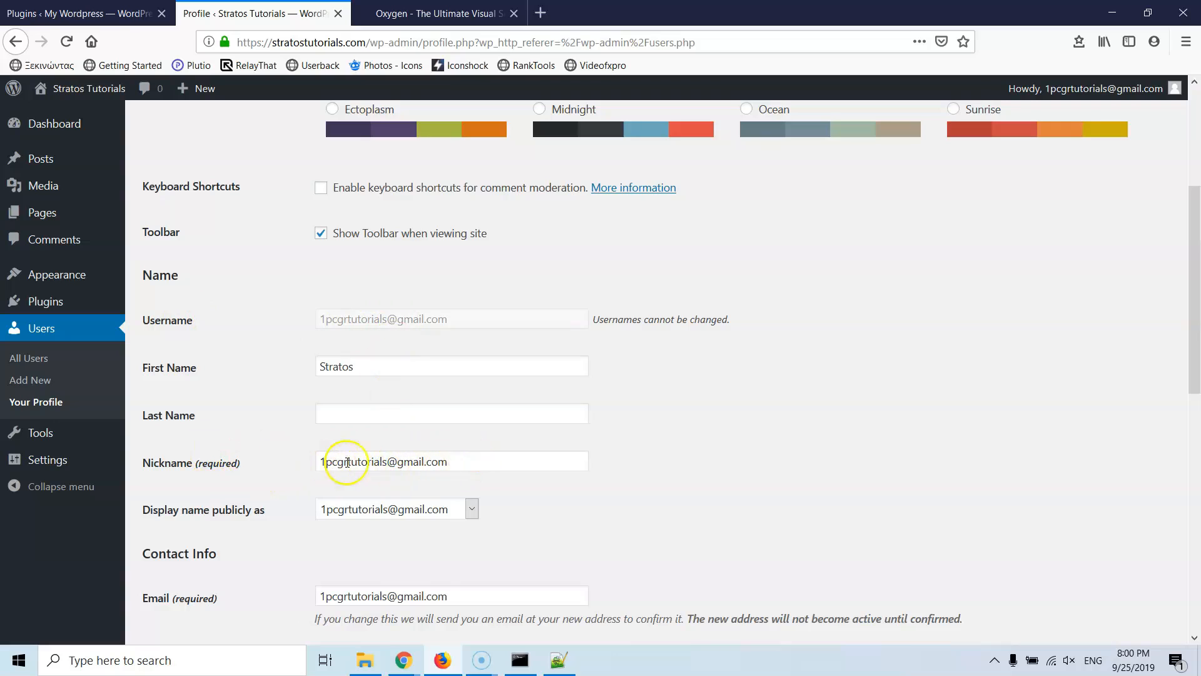
# Step: Set the nickname and public display name to that first name and update the profile
pyautogui.moveTo(450, 461); pyautogui.dragTo(194, 461)
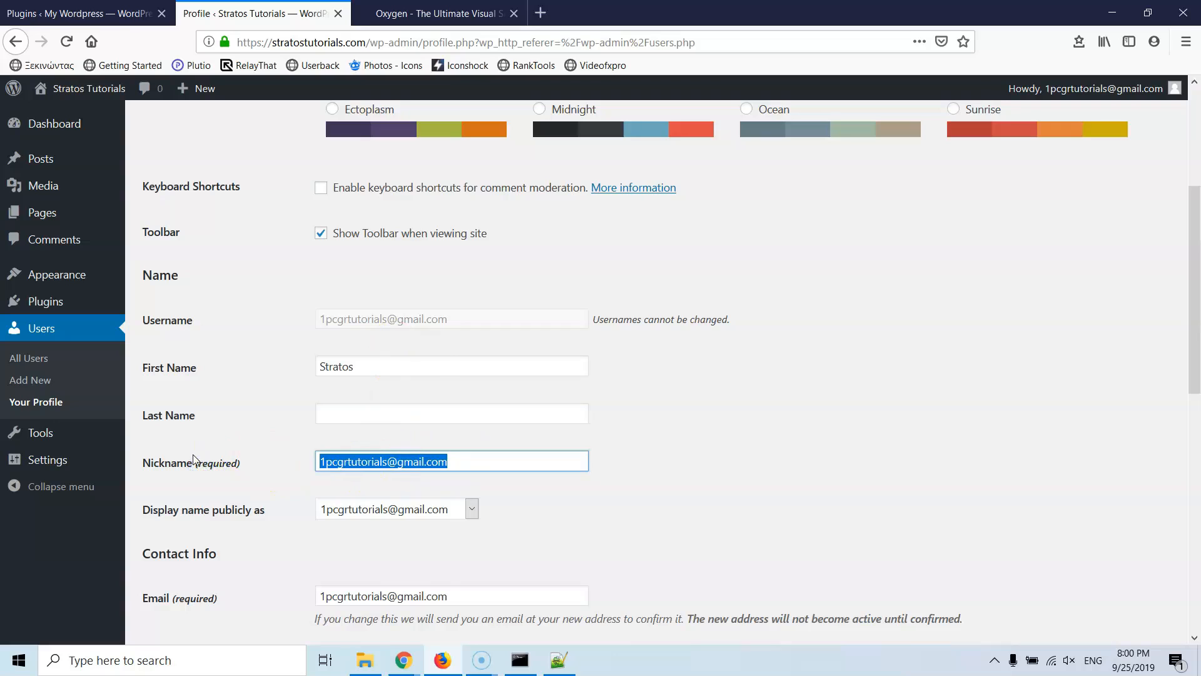
pyautogui.write('St')
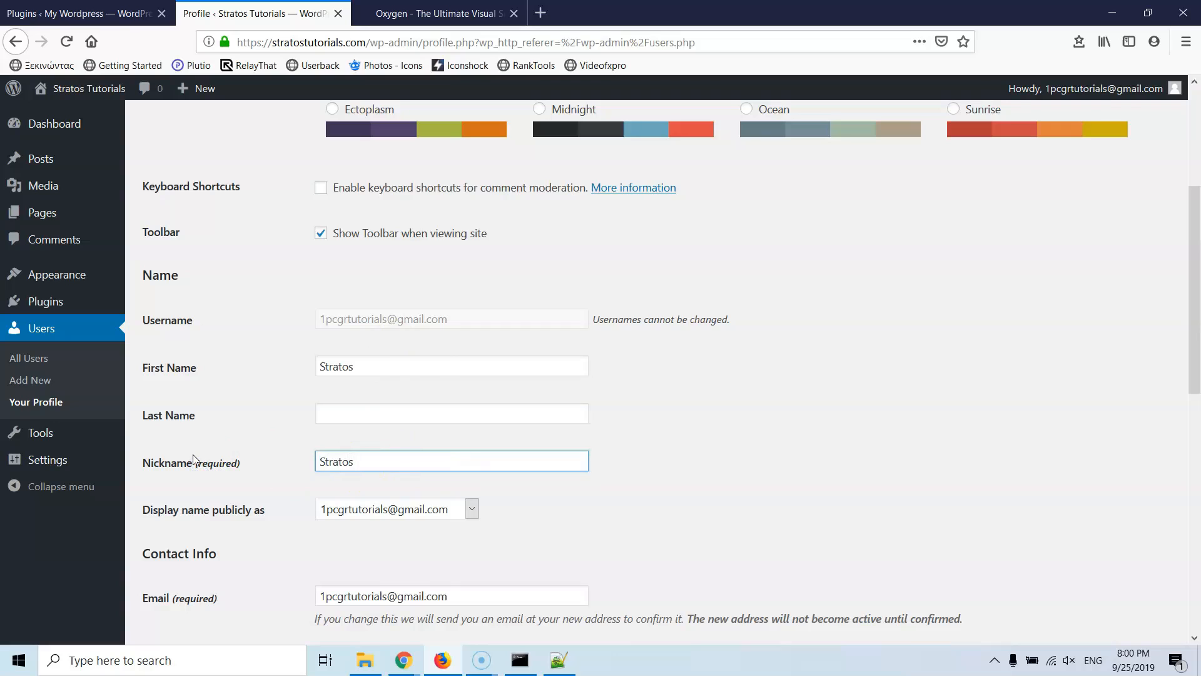
pyautogui.write('ratos')
pyautogui.click(346, 510)
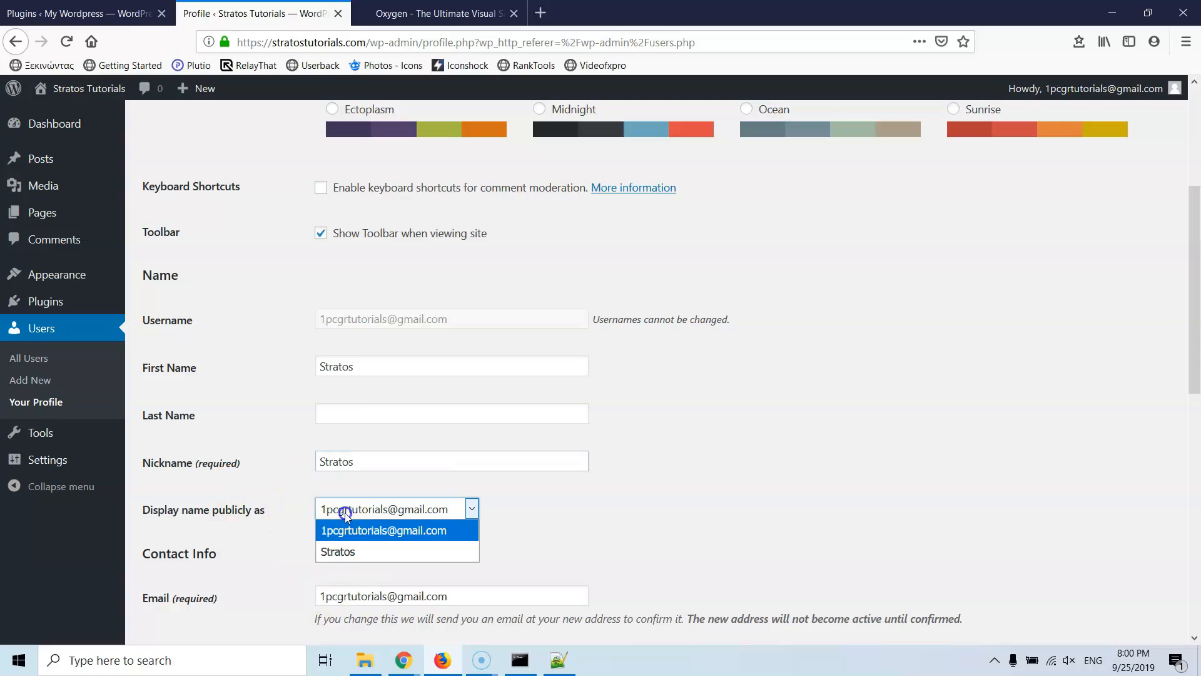
pyautogui.click(352, 550)
pyautogui.scroll(-3, 279, 493)
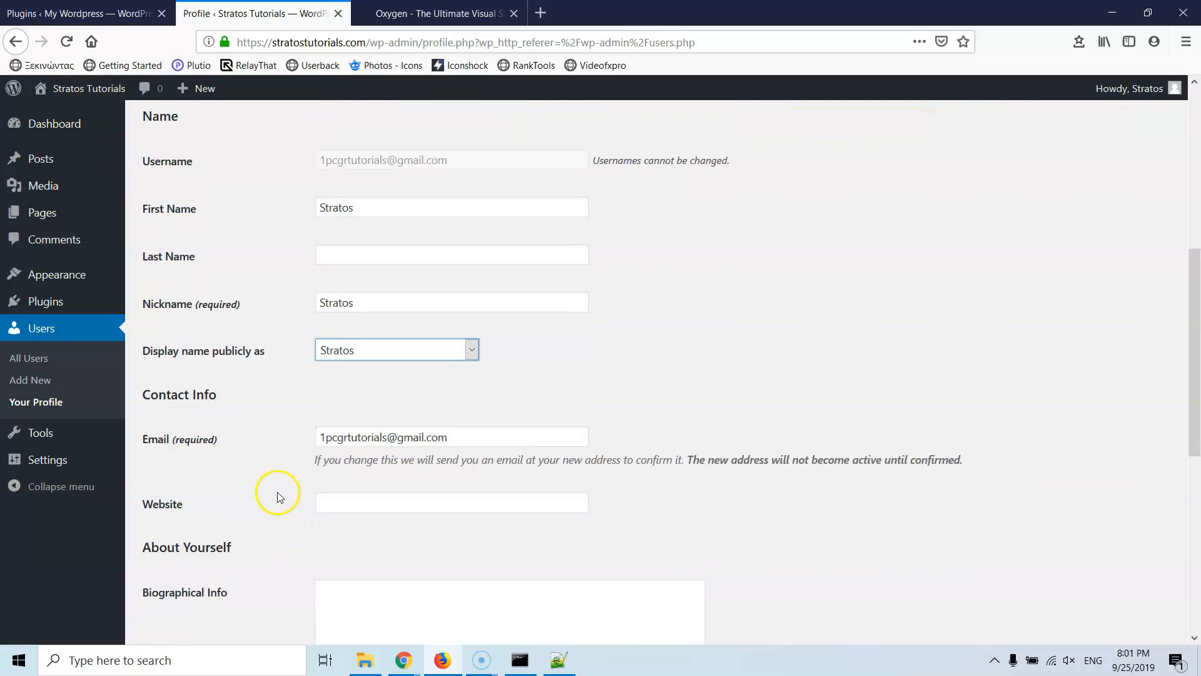
pyautogui.scroll(-8, 279, 485)
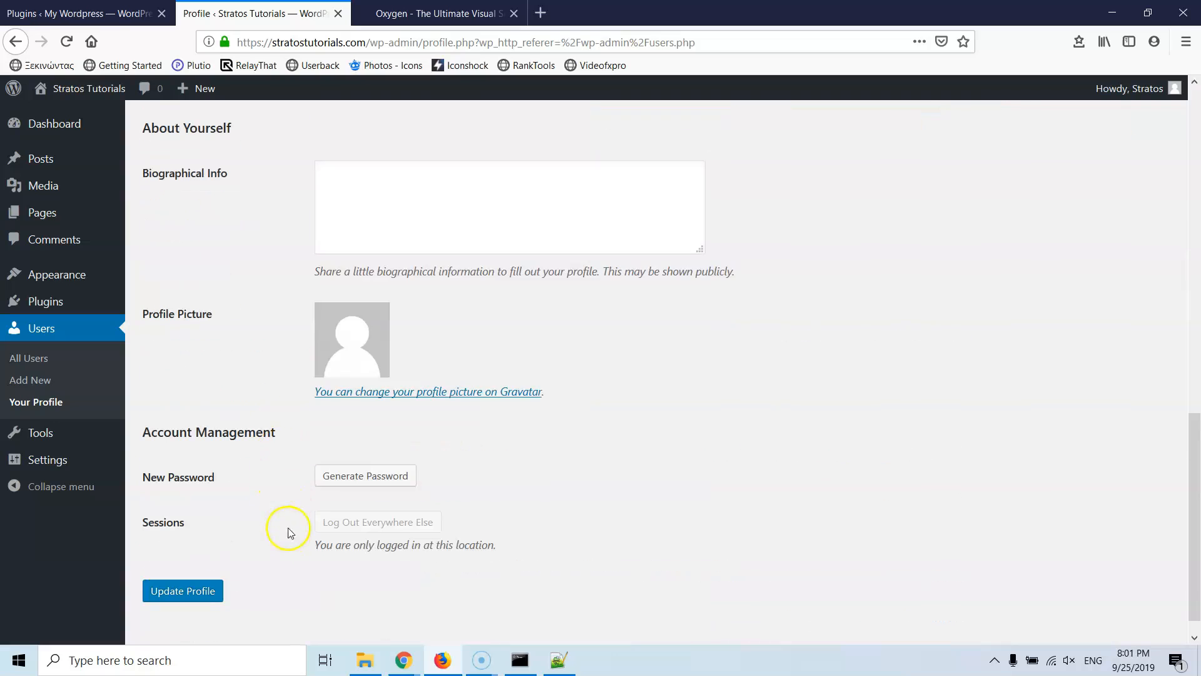
pyautogui.click(186, 590)
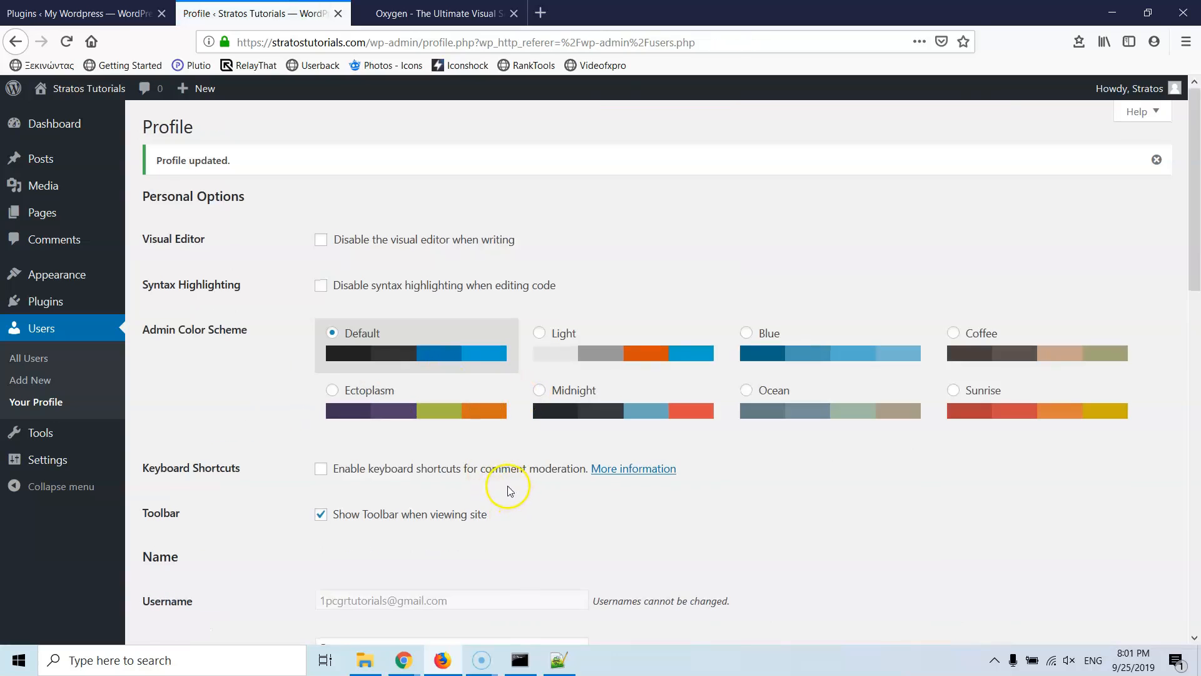
pyautogui.scroll(-8, 508, 486)
pyautogui.scroll(-6, 502, 485)
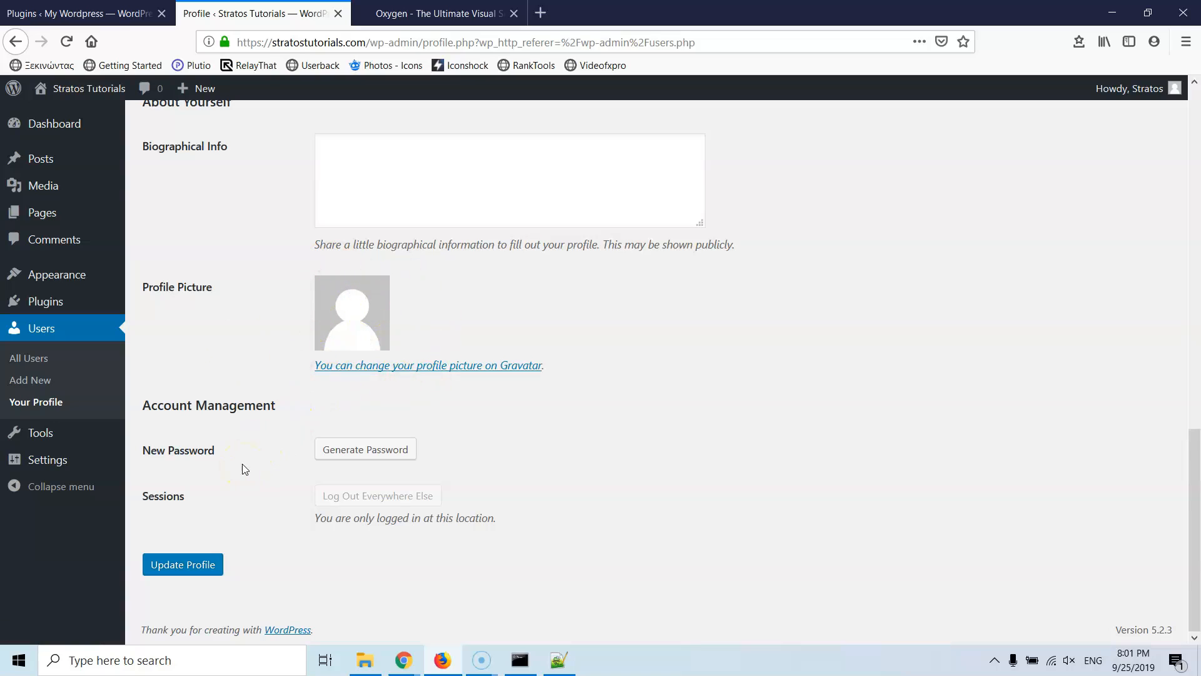
pyautogui.scroll(15, 242, 464)
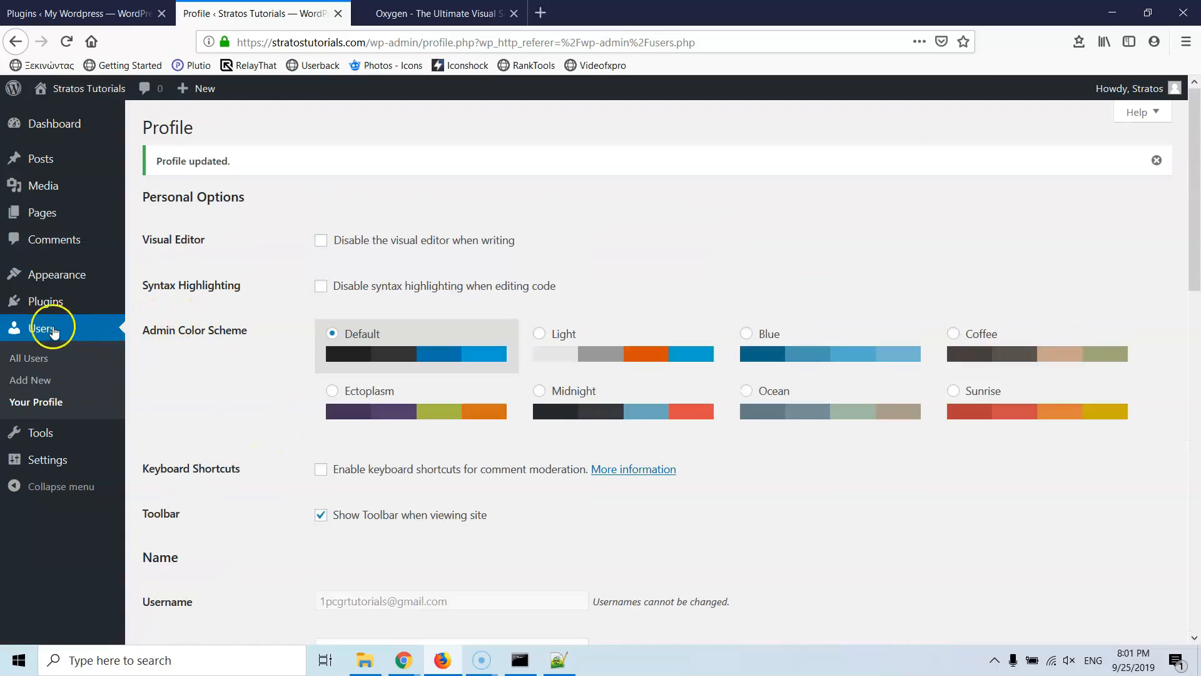
pyautogui.moveTo(48, 172)
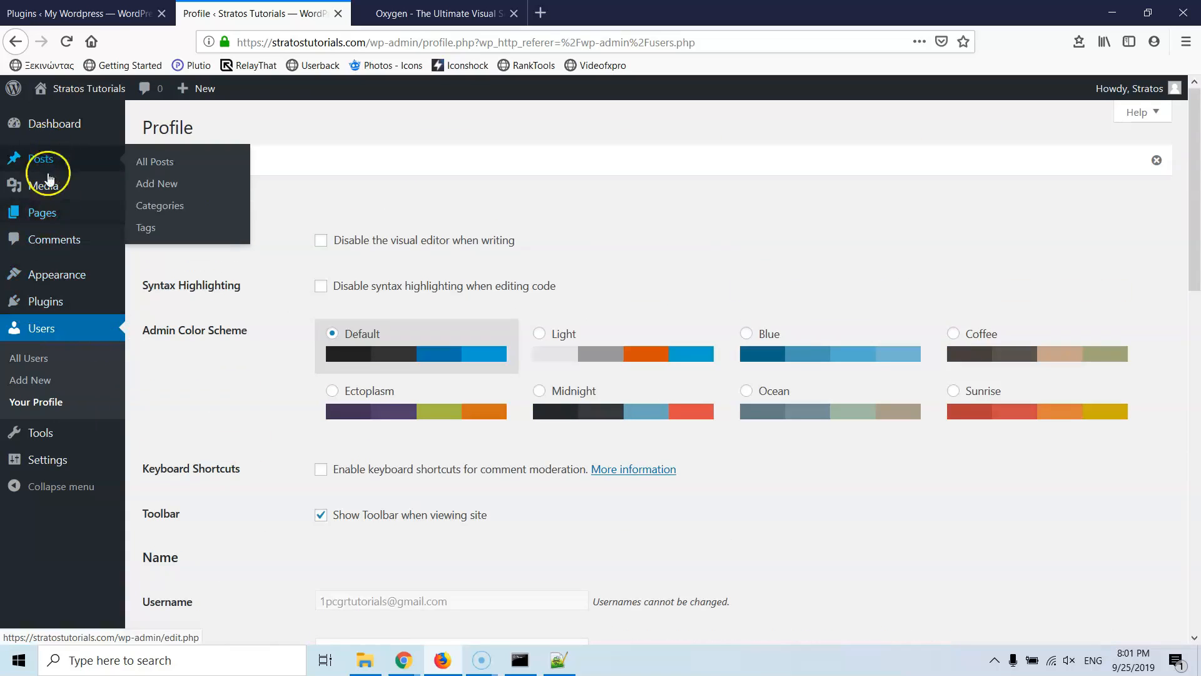
pyautogui.click(265, 541)
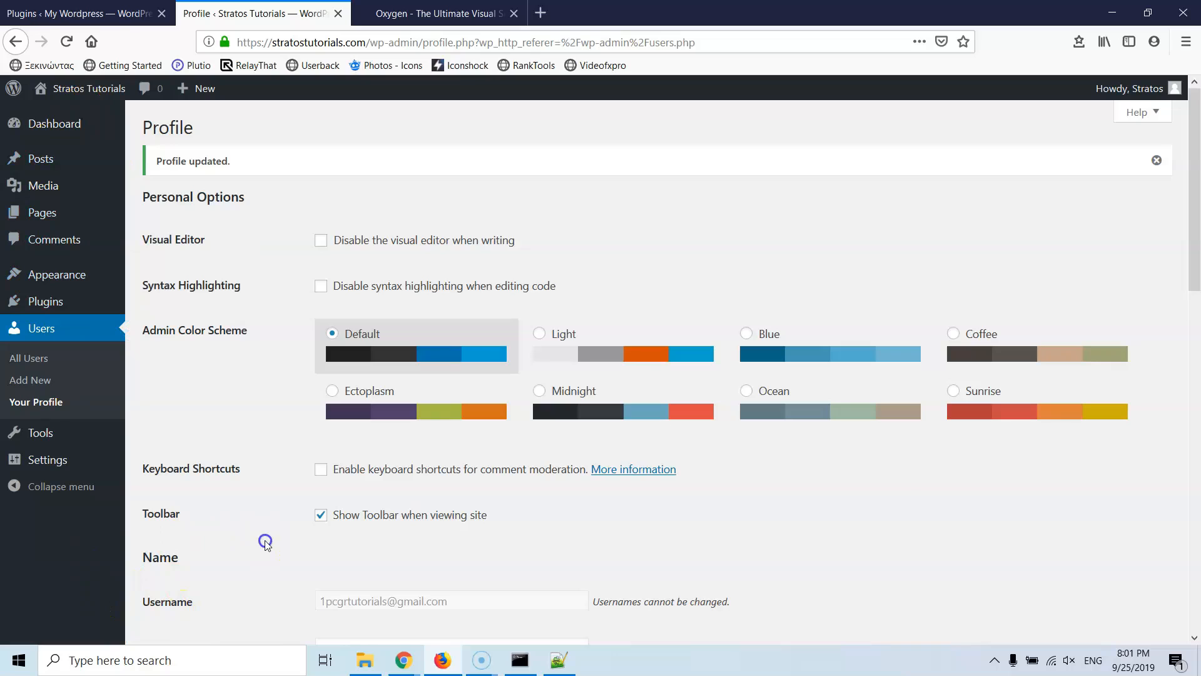
# Step: Go to Oxygen's special pricing page to view Basic $99, WooCommerce $149 and Agency $169 plans
pyautogui.click(410, 9)
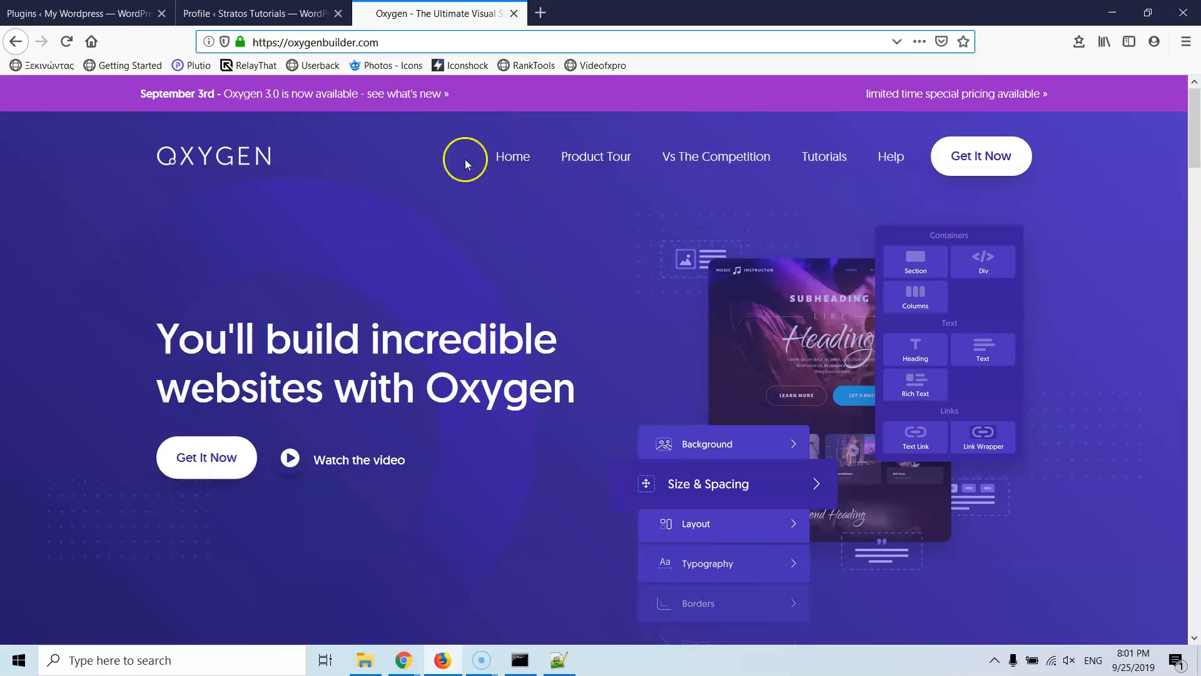
pyautogui.click(992, 98)
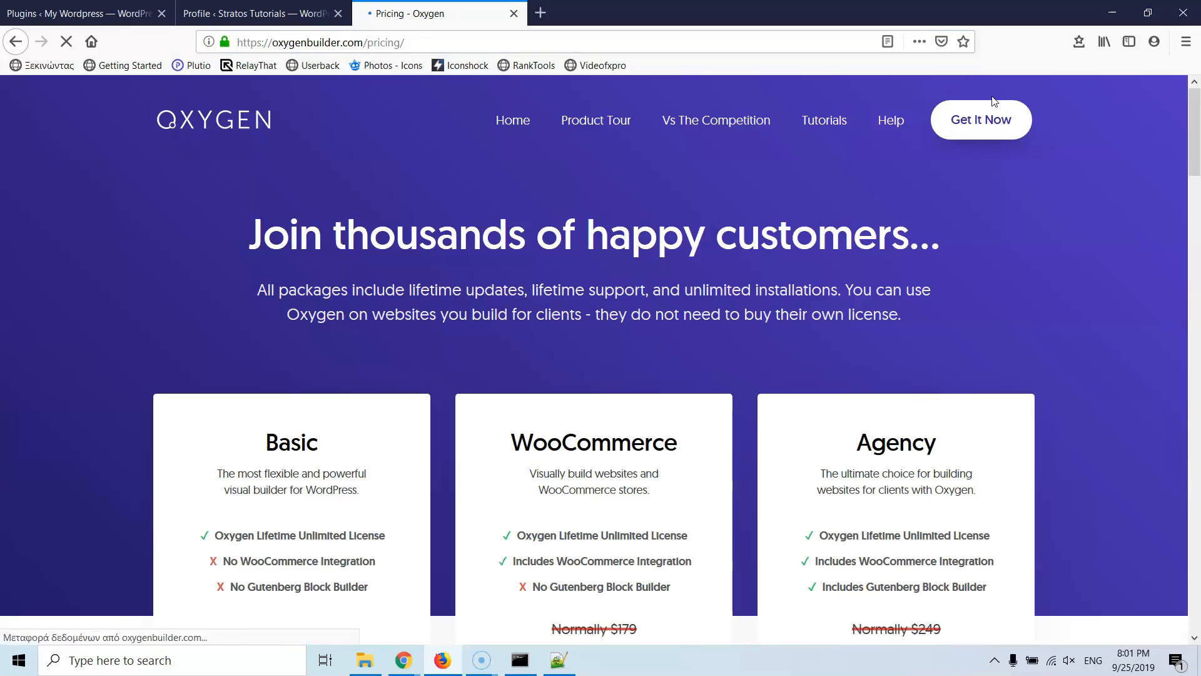
pyautogui.scroll(-4, 355, 215)
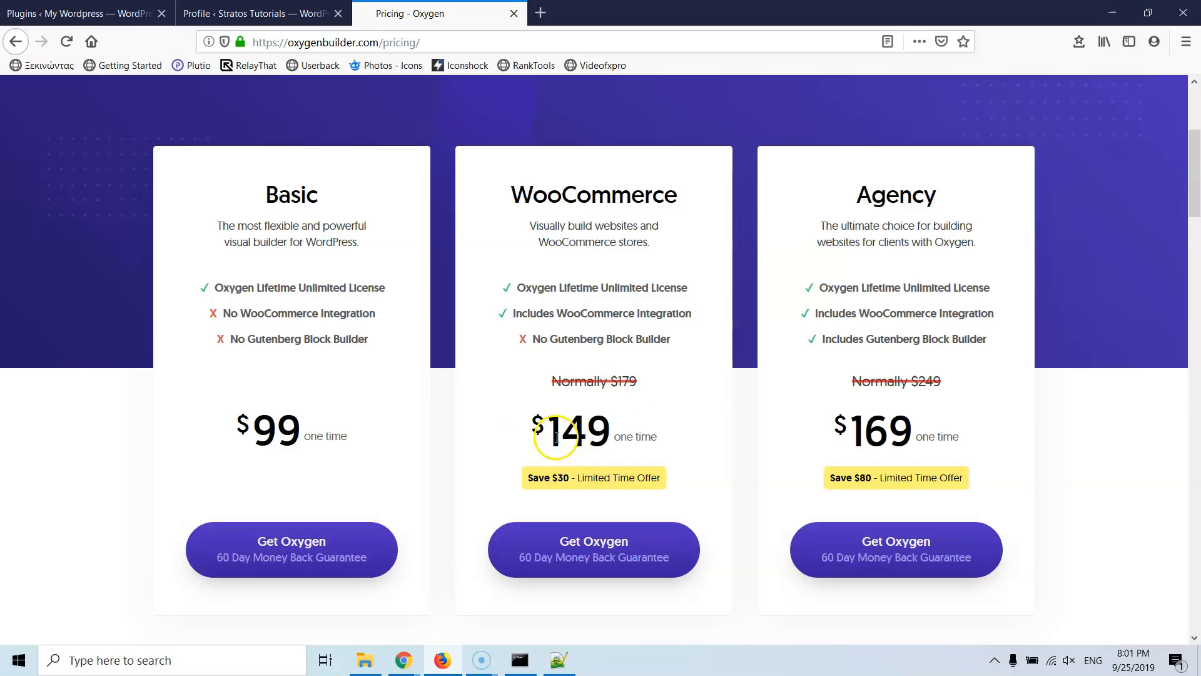
pyautogui.moveTo(511, 194); pyautogui.dragTo(696, 193)
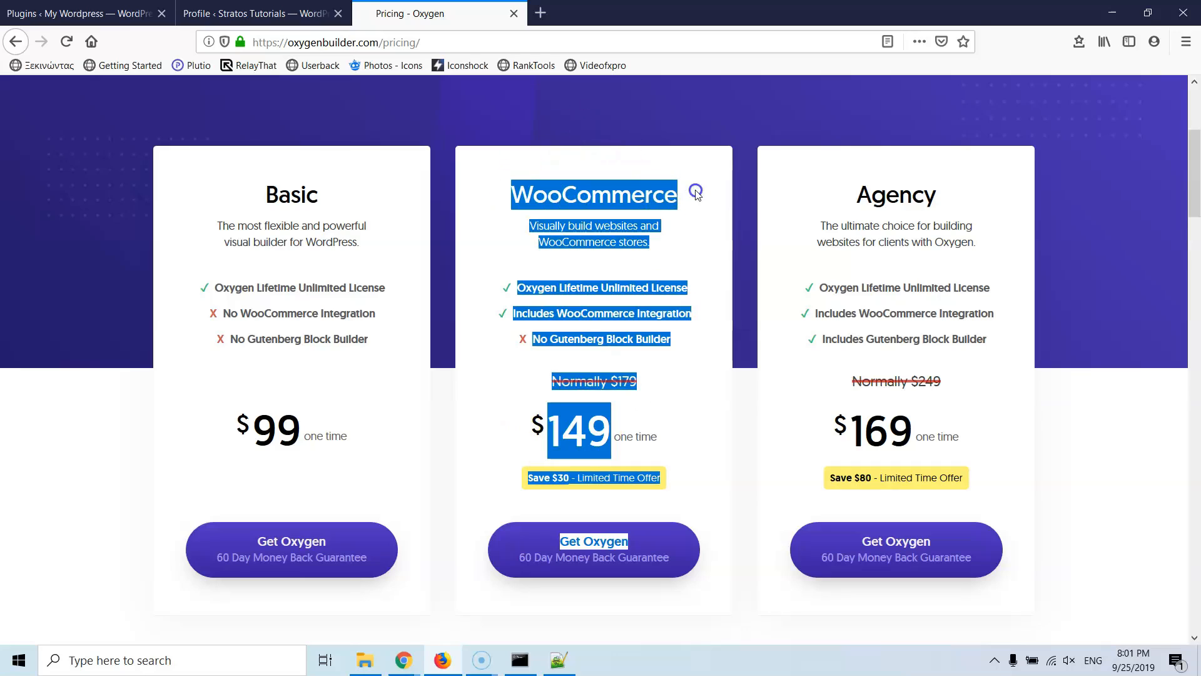
pyautogui.click(719, 375)
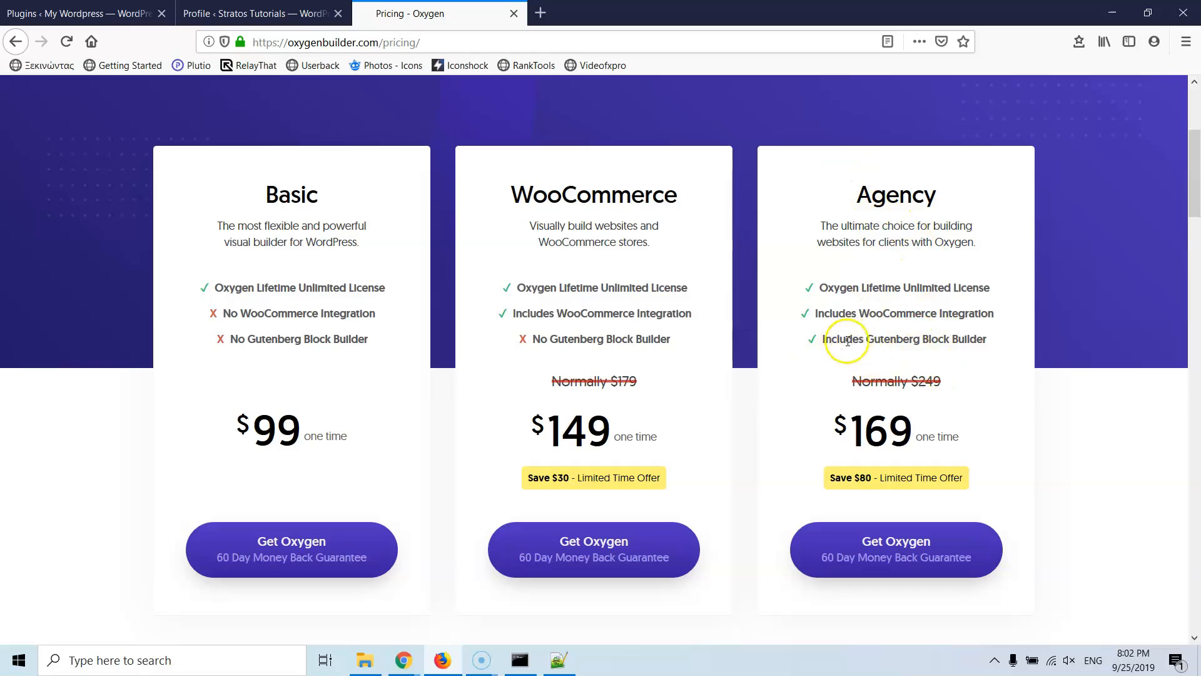
pyautogui.moveTo(890, 339); pyautogui.dragTo(983, 337)
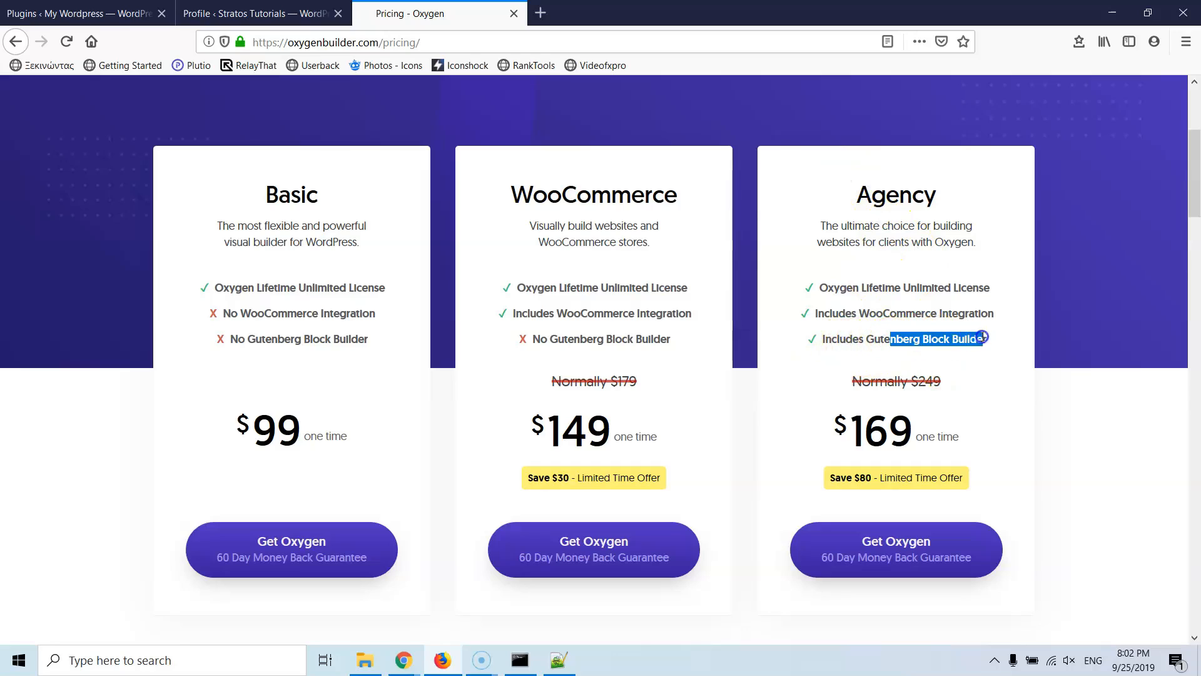
pyautogui.click(946, 337)
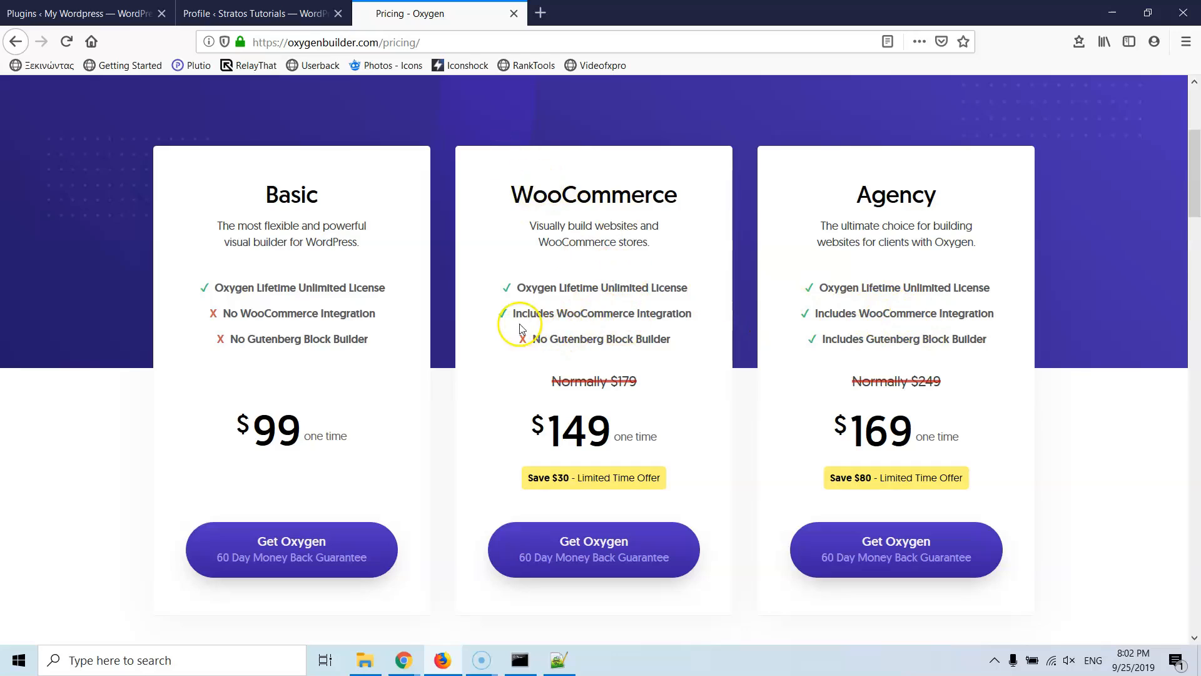
pyautogui.moveTo(522, 313); pyautogui.dragTo(680, 319)
pyautogui.click(252, 302)
pyautogui.moveTo(206, 287); pyautogui.dragTo(392, 290)
pyautogui.click(376, 269)
pyautogui.click(351, 286)
pyautogui.click(356, 288)
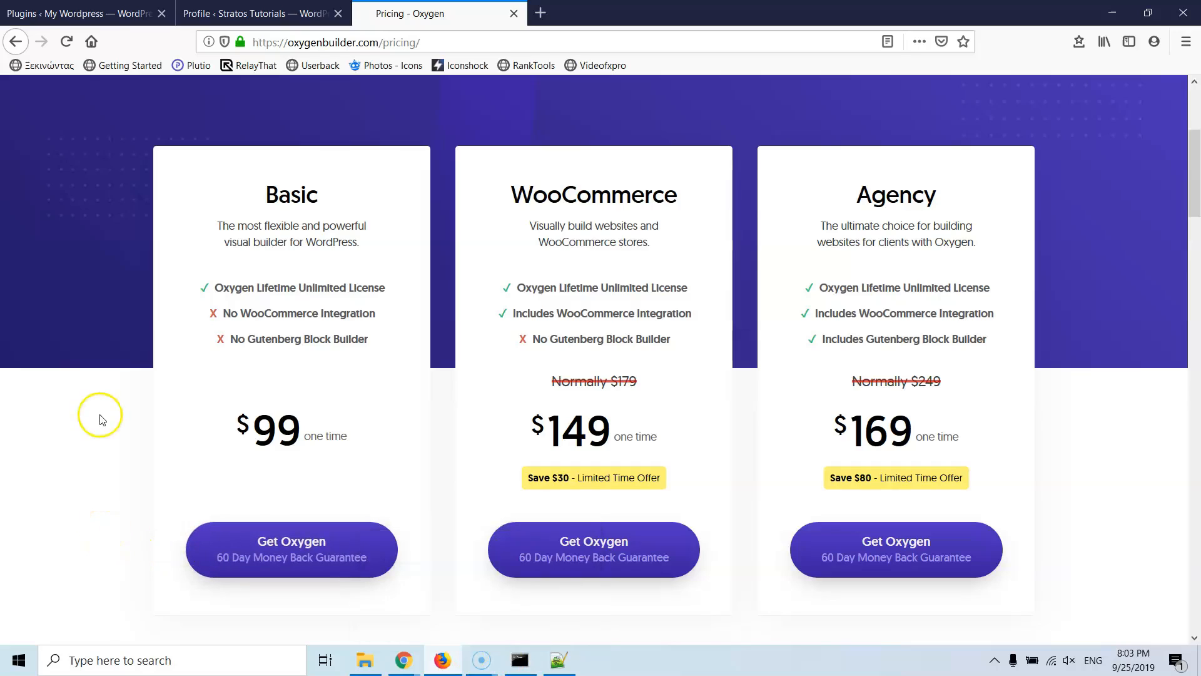
pyautogui.scroll(4, 95, 461)
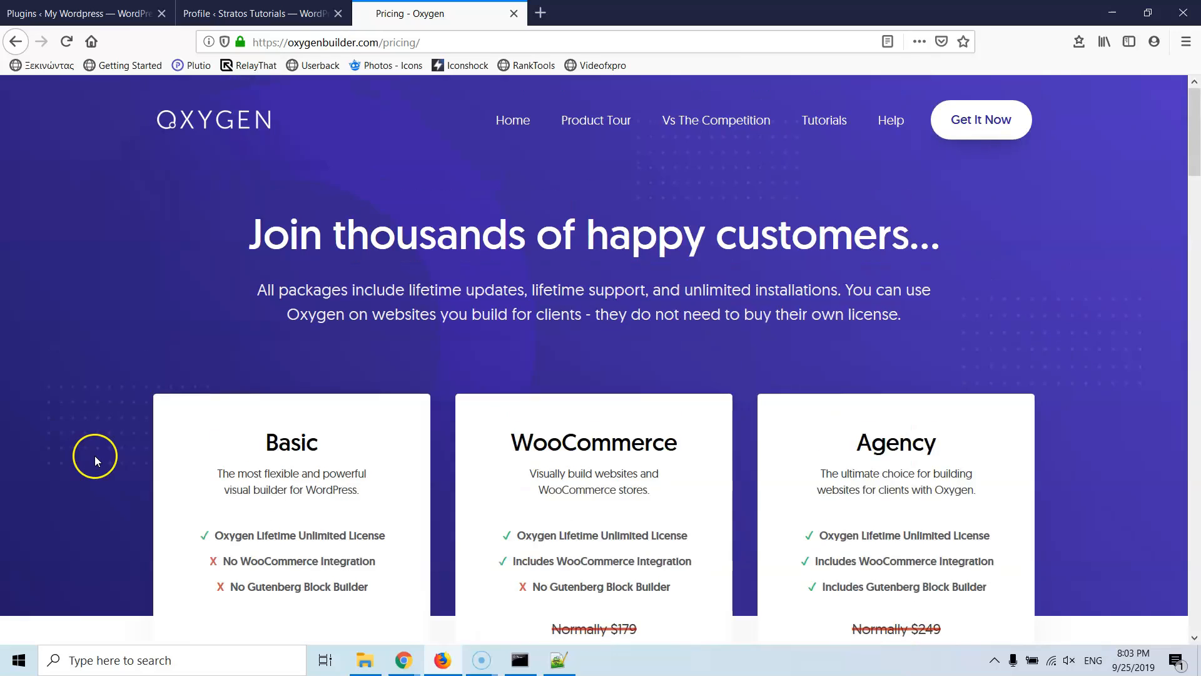